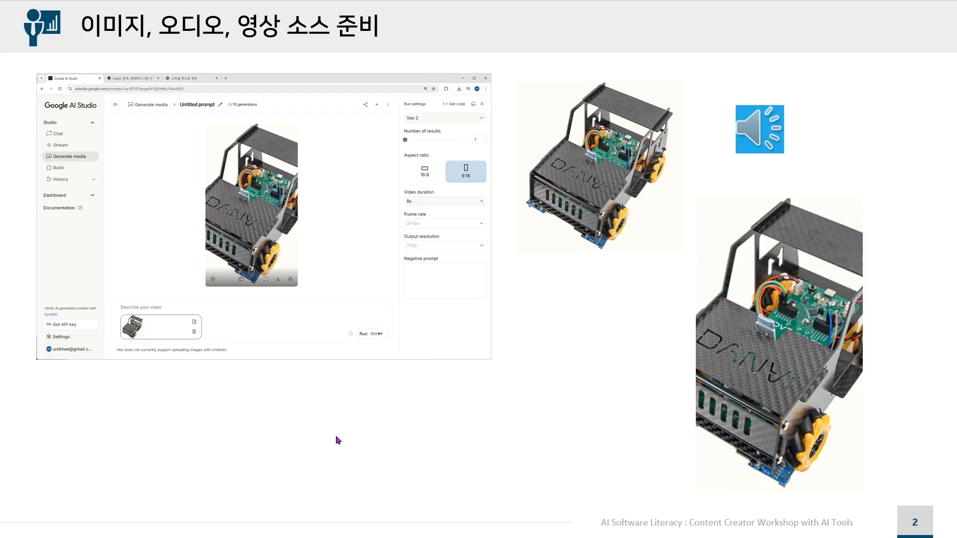
Switch to Google AI Studio and open Gemini speech generation from the generative media models
left_click(358, 401)
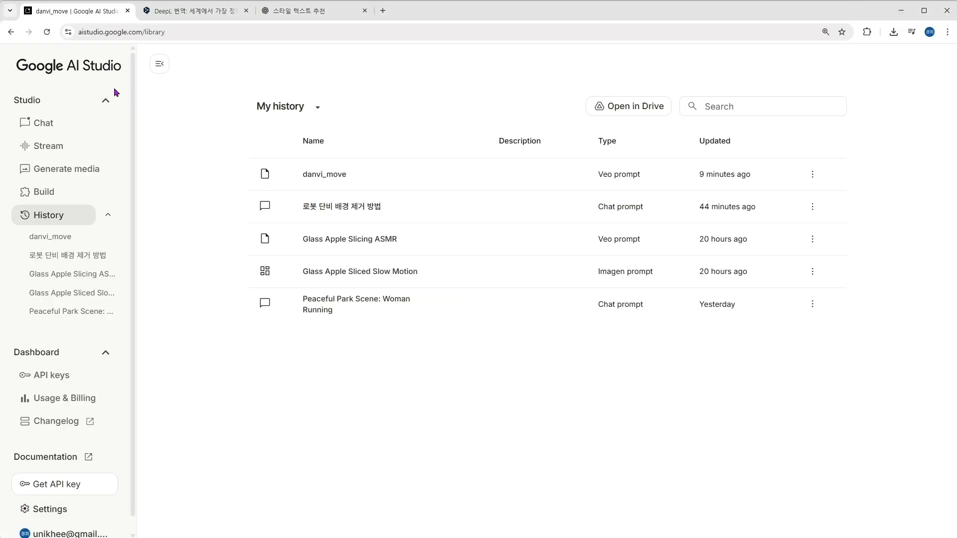
left_click(85, 123)
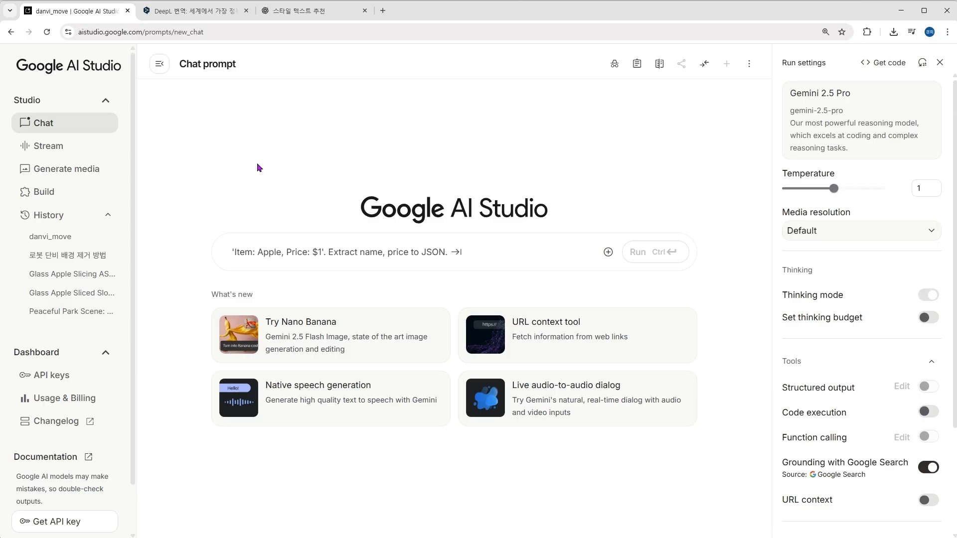
left_click(82, 174)
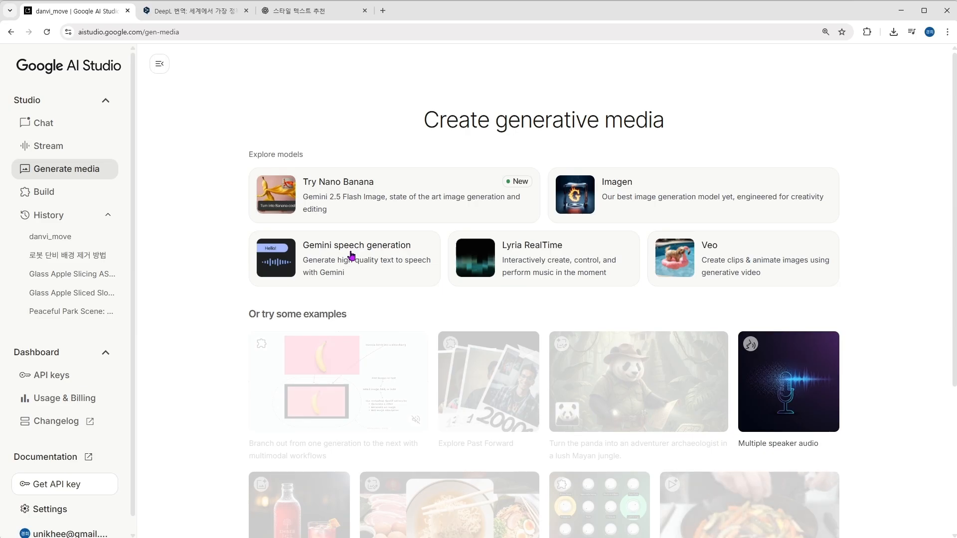
left_click(336, 255)
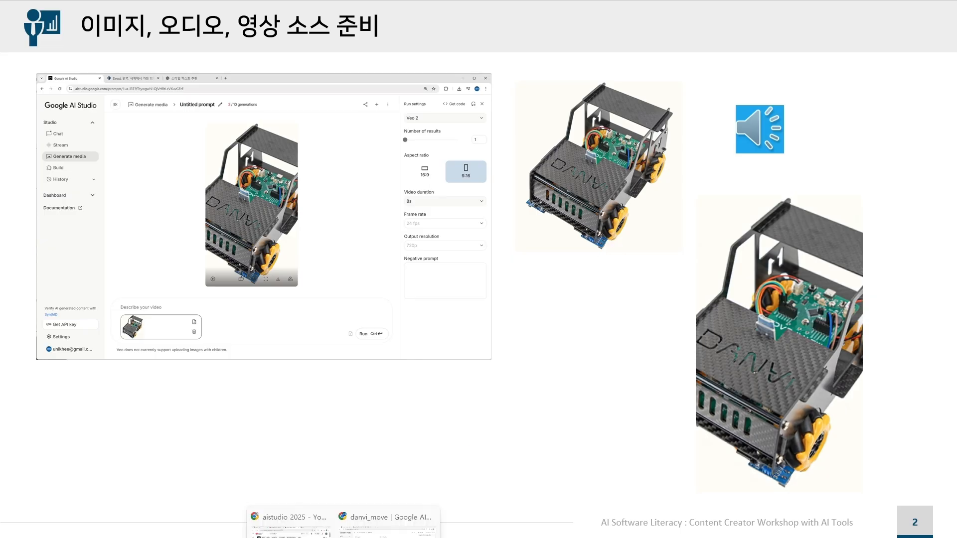
key("alt+Tab")
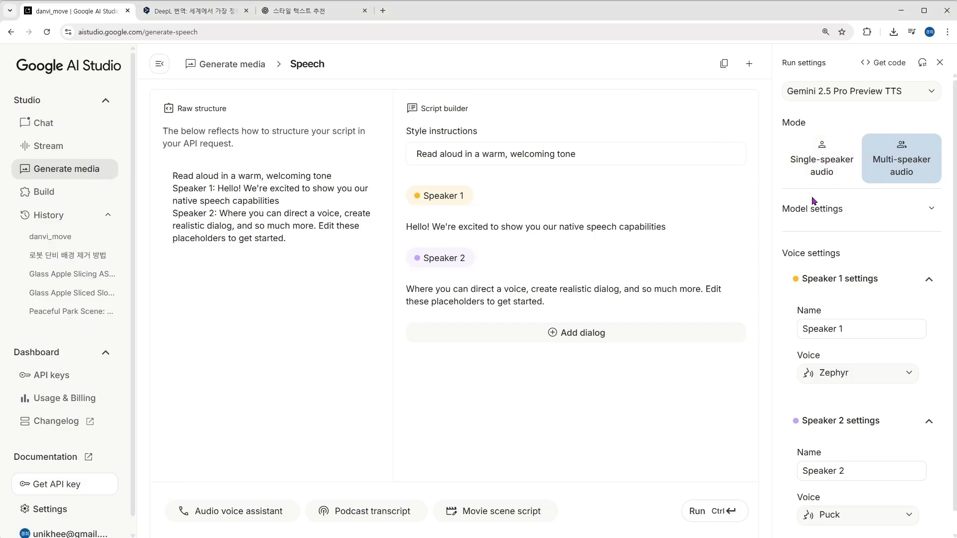
Set the speech mode to single-speaker audio and choose the Kore voice after previewing Leda, Kore and Orus
left_click(824, 174)
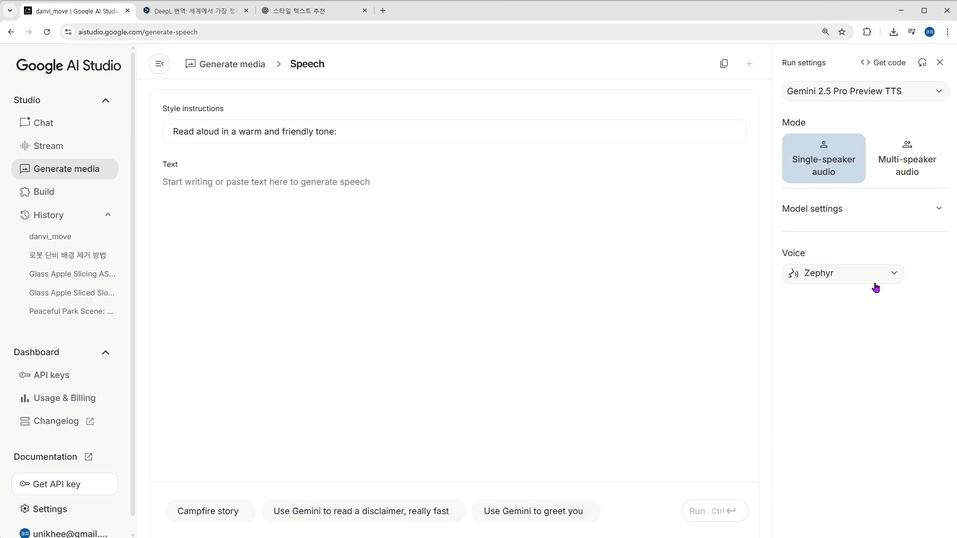
left_click(895, 275)
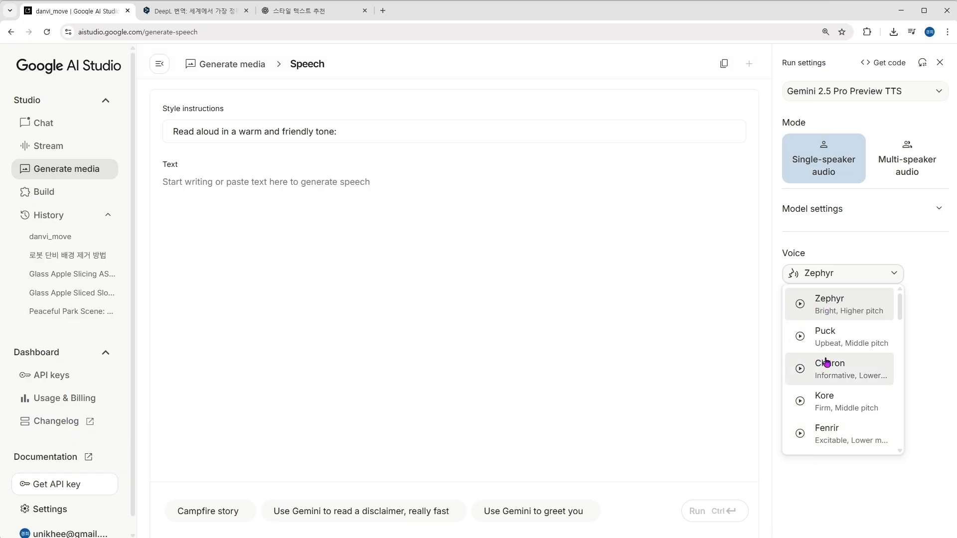
scroll(796, 428, "down", 1)
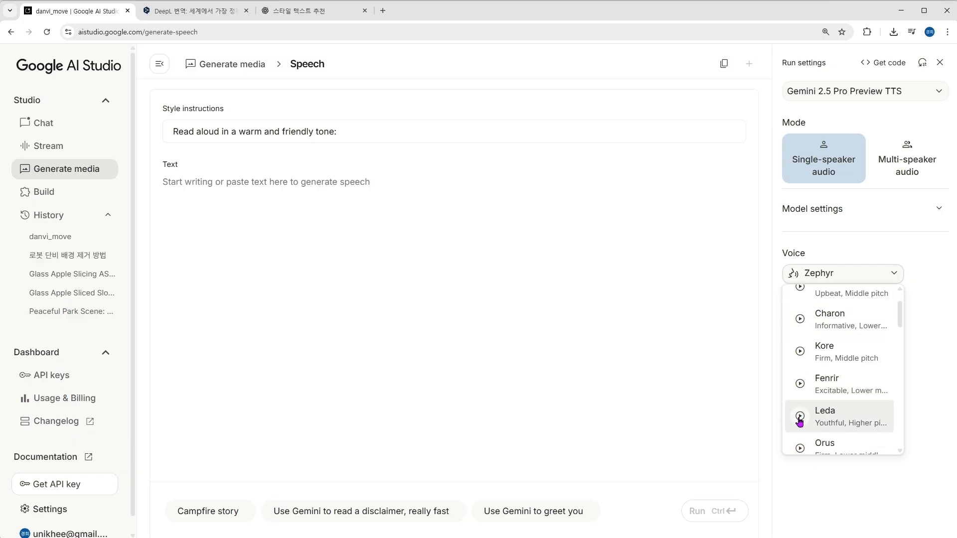
left_click(799, 417)
left_click(799, 354)
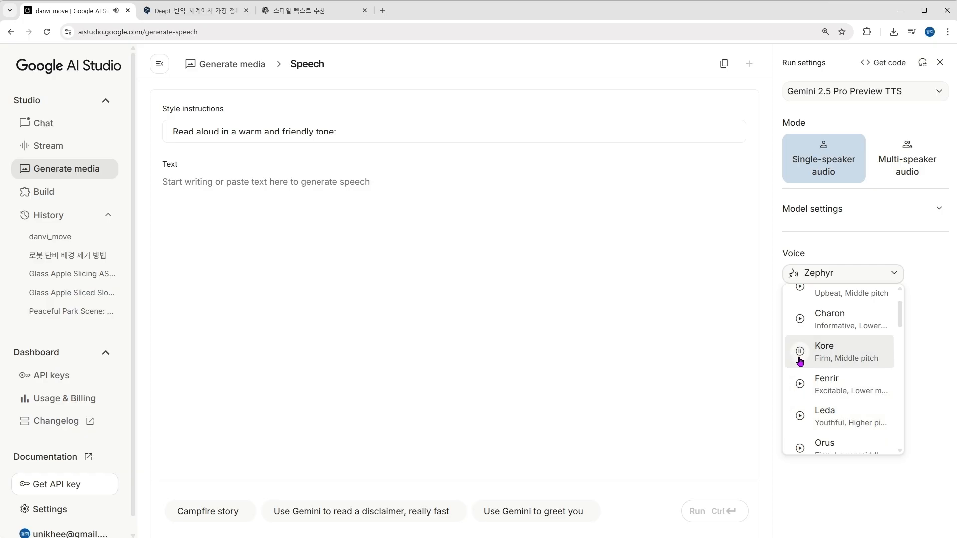
left_click(801, 448)
left_click(815, 352)
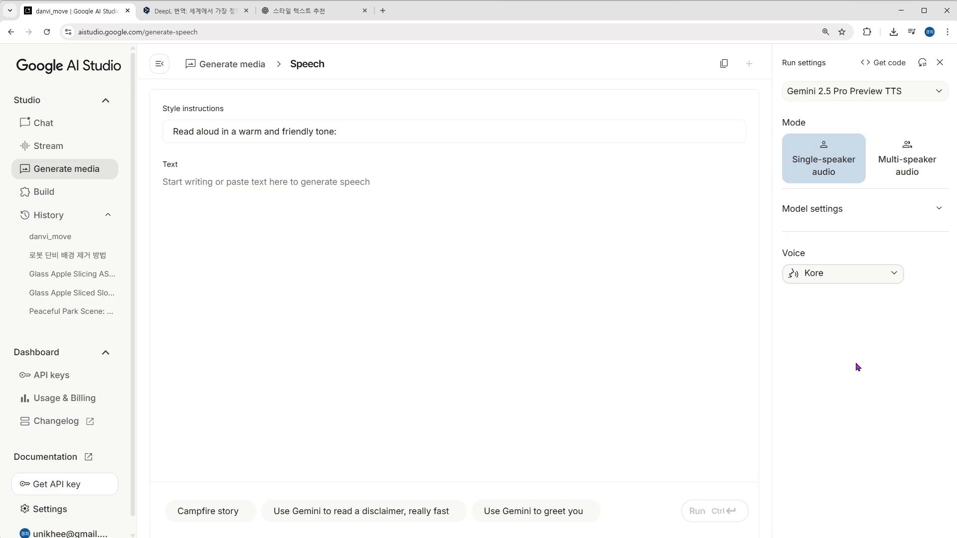
Copy the intro line "AI와 함께하는 차세대 로봇 단비" from the ChatGPT conversation into the speech text in Google AI Studio
left_click(316, 11)
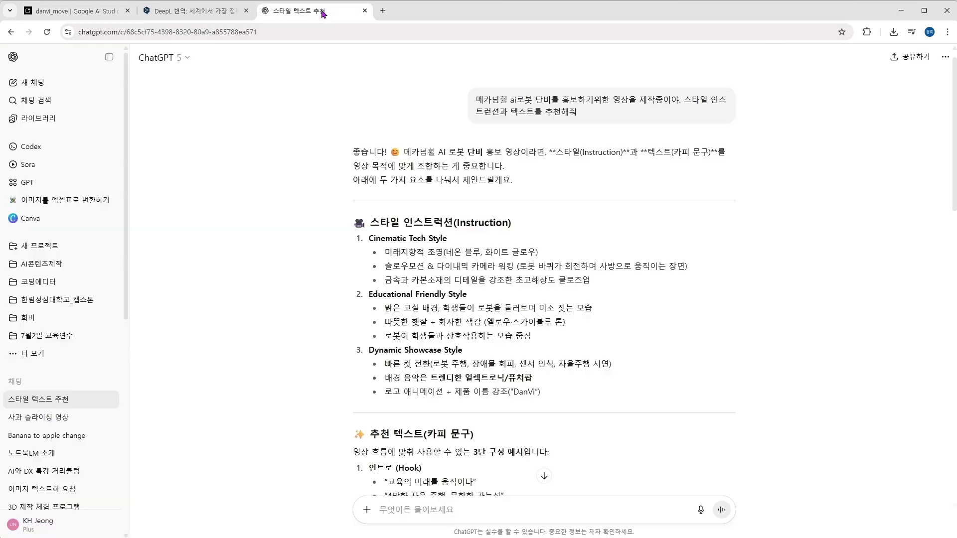
scroll(696, 284, "up", 1)
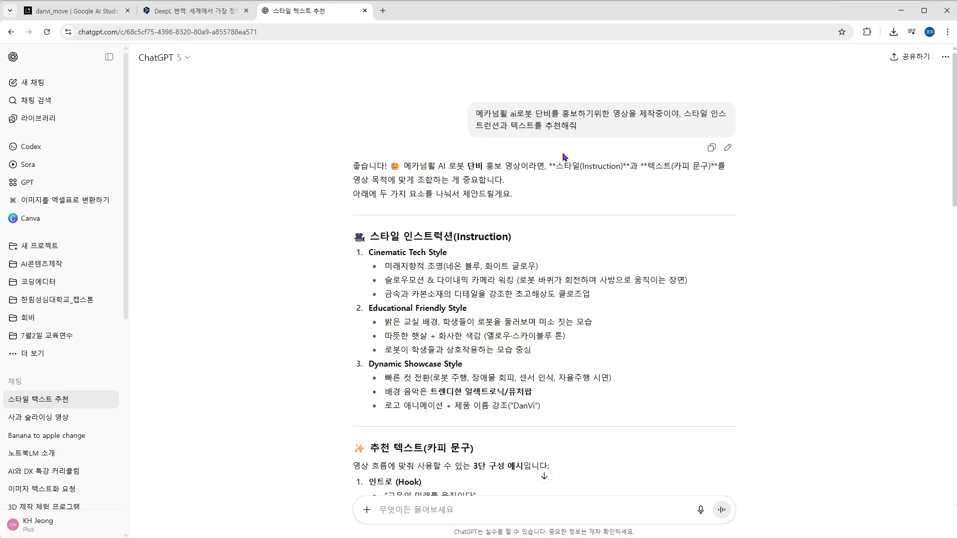
scroll(735, 258, "down", 7)
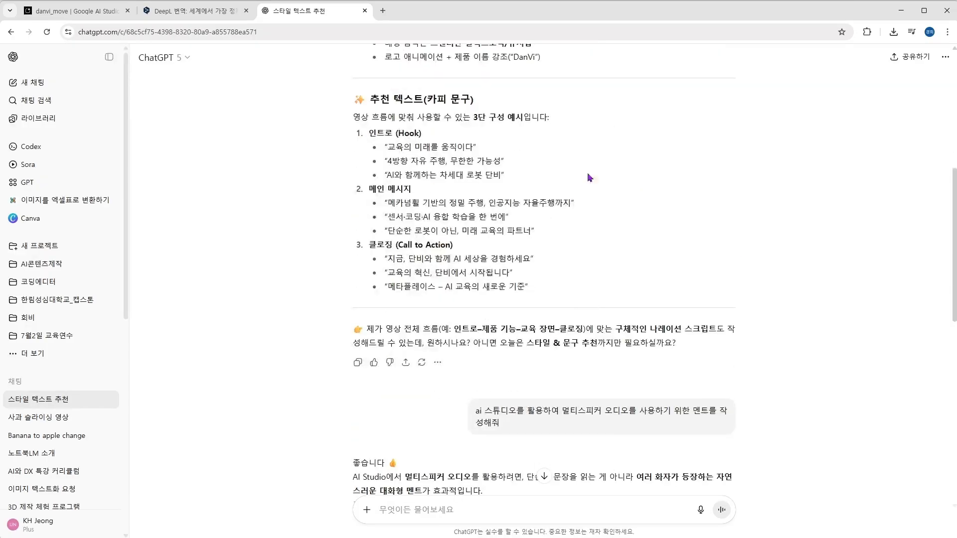
scroll(561, 262, "up", 1)
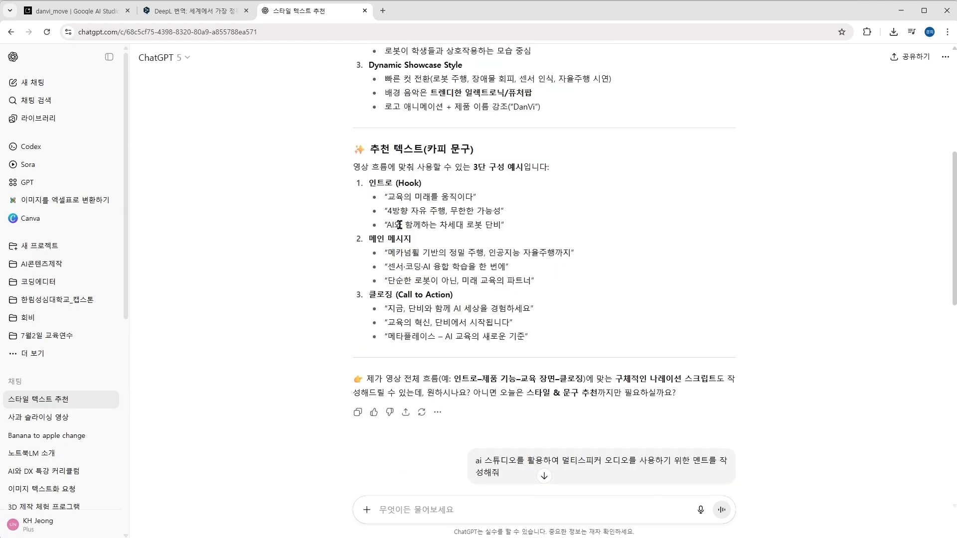
left_click_drag(387, 225, 500, 228)
key("ctrl+c")
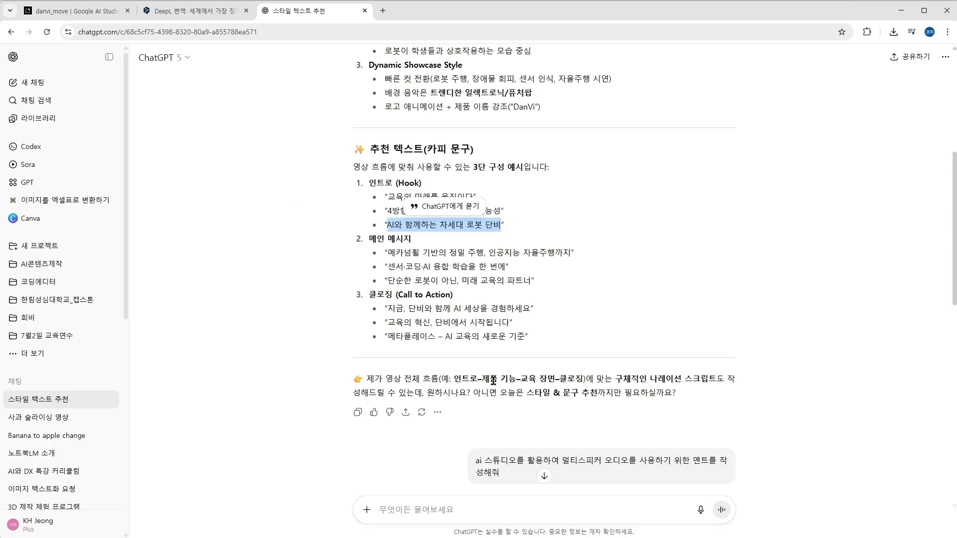
left_click(91, 15)
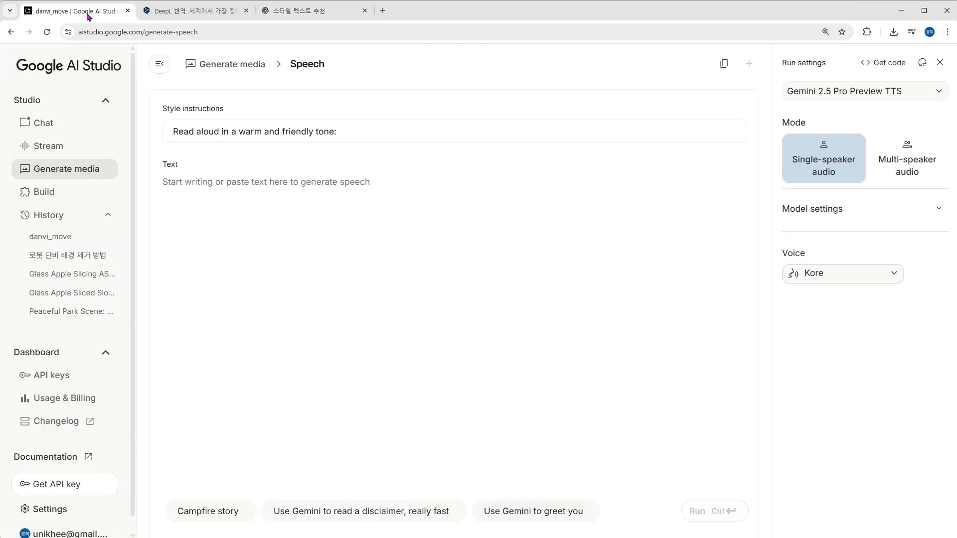
left_click(228, 190)
key("ctrl+v")
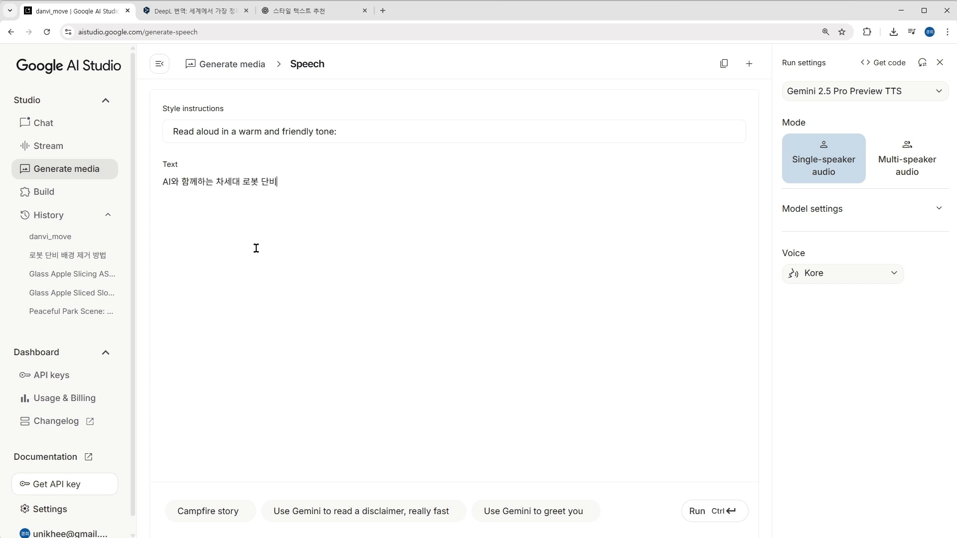
Append a comma and the ChatGPT closing line "지금, 단비와 함께 AI 세상을 경험하세요" to the speech text in Google AI Studio
left_click(321, 15)
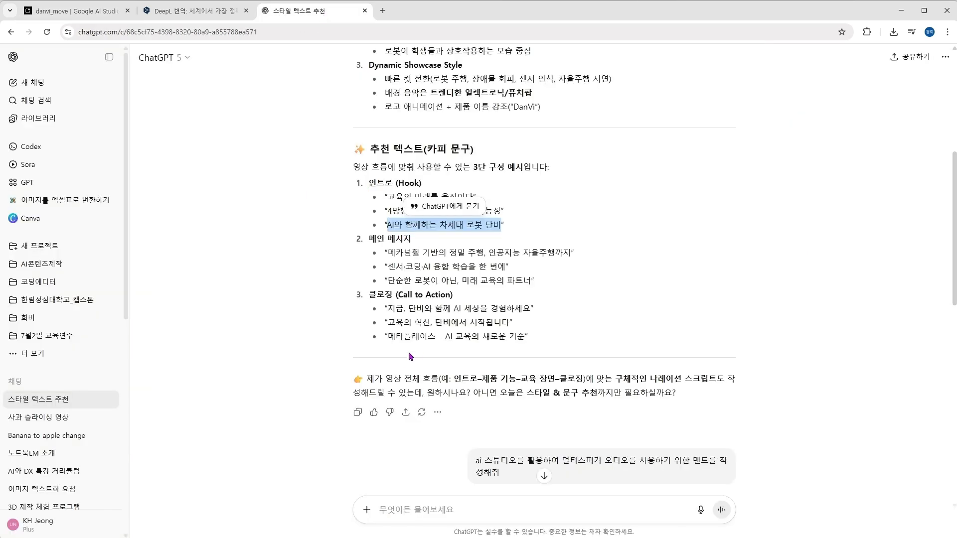
left_click_drag(391, 309, 529, 312)
key("ctrl+c")
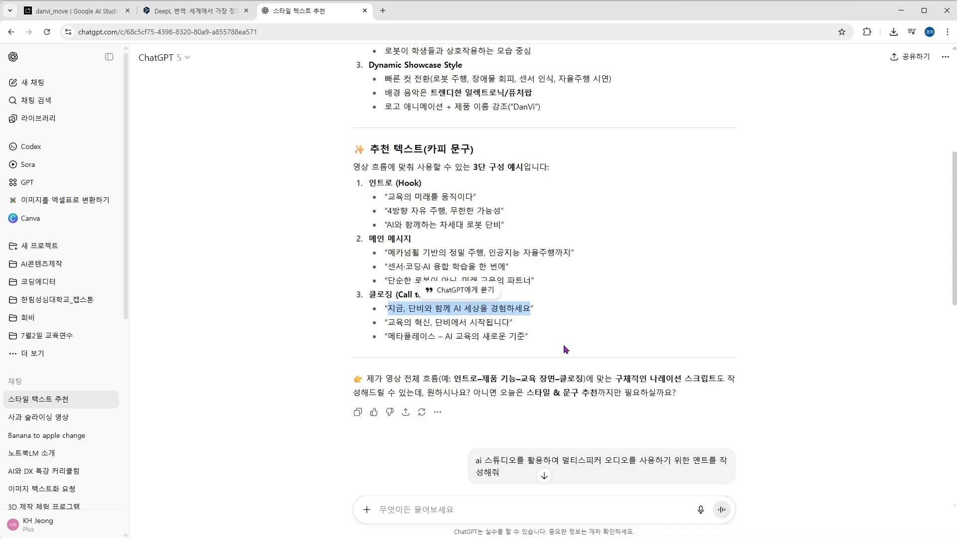
left_click(107, 17)
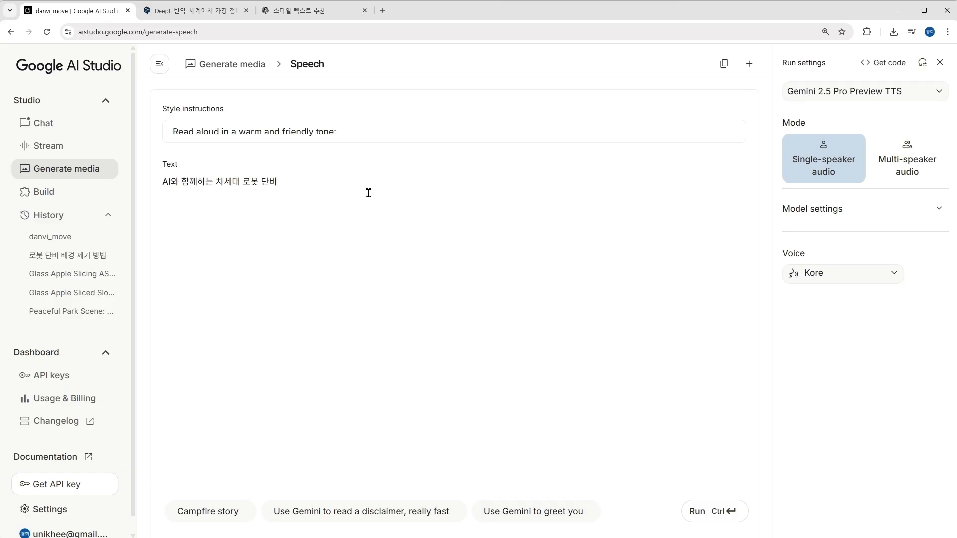
key("ctrl+v")
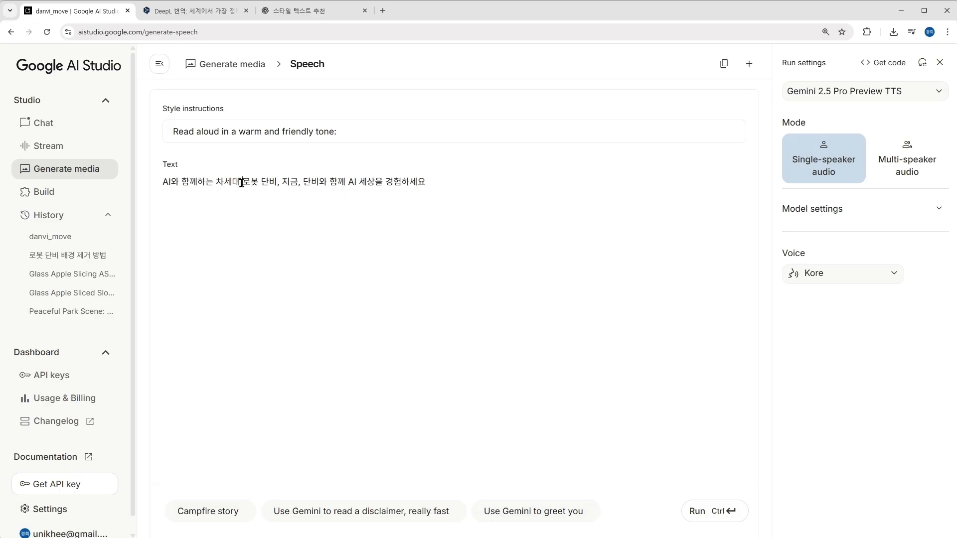
Insert "메카넘휠 인공지능" before "로봇 단비" in the speech text
type("메카")
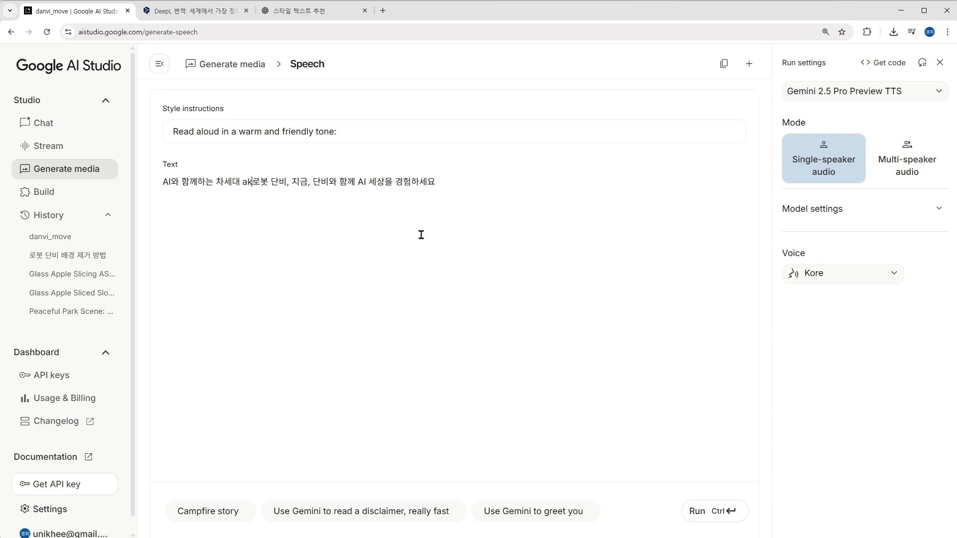
type("넘휠 AI")
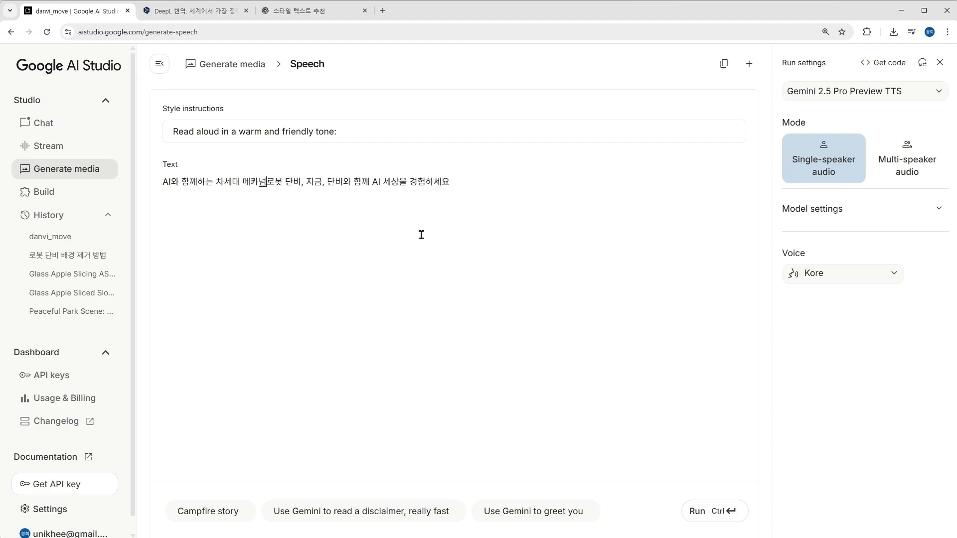
key("BackSpace")
key("BackSpace")
key("BackSpace")
type("dlsrh")
key("BackSpace")
key("BackSpace")
key("BackSpace")
key("BackSpace")
key("BackSpace")
type("인공지능")
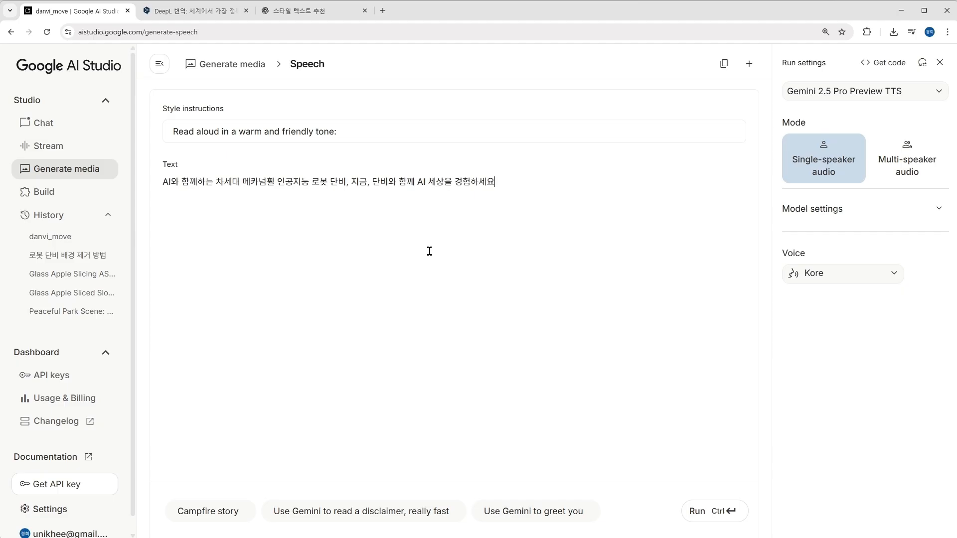
Generate the speech audio from the text and download the resulting clip
key("ctrl+Return")
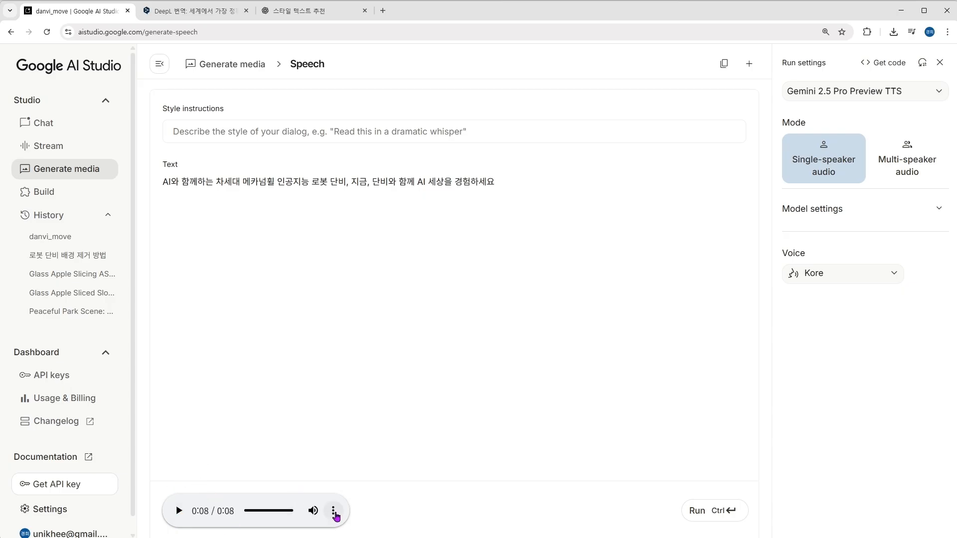
left_click(334, 512)
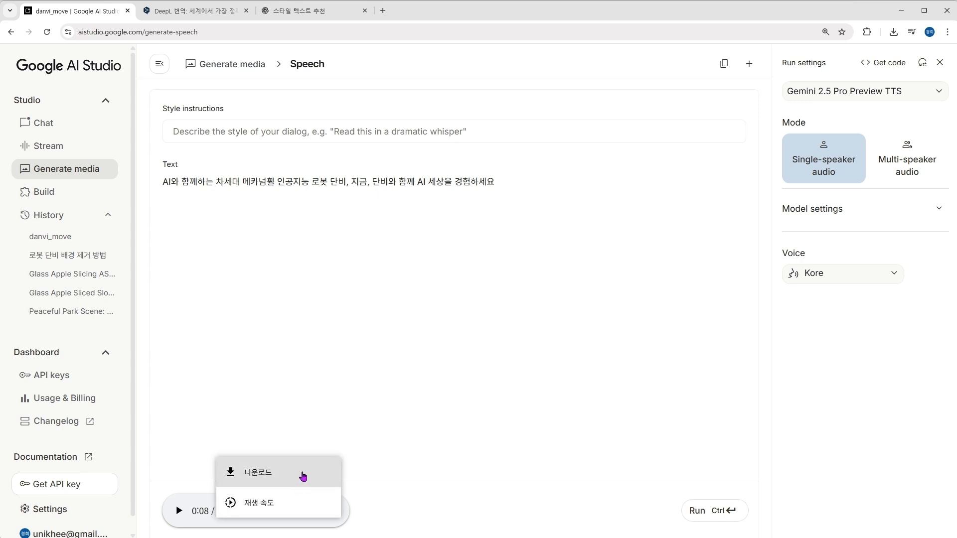
left_click(304, 476)
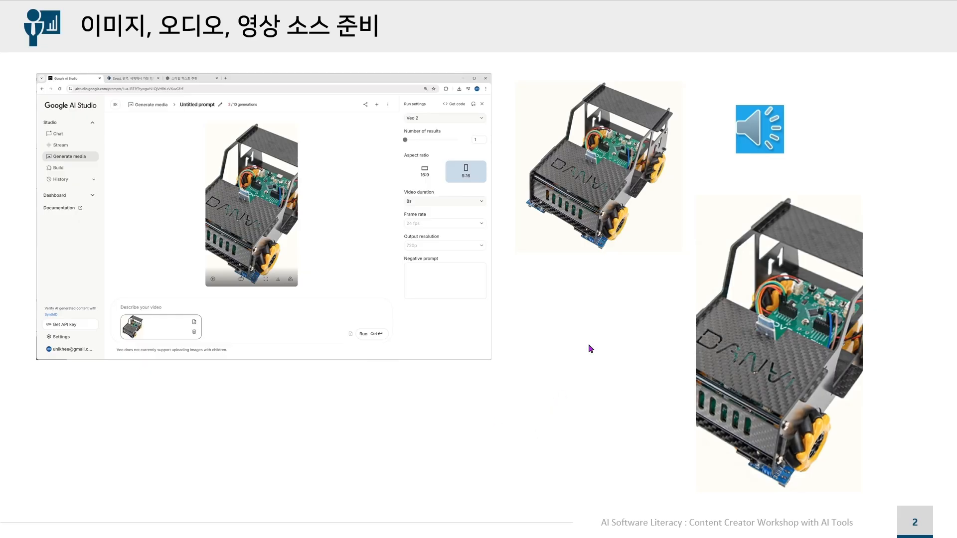
Play the vertical robot video on the presentation slide about preparing image, audio and video sources
mouse_move(797, 385)
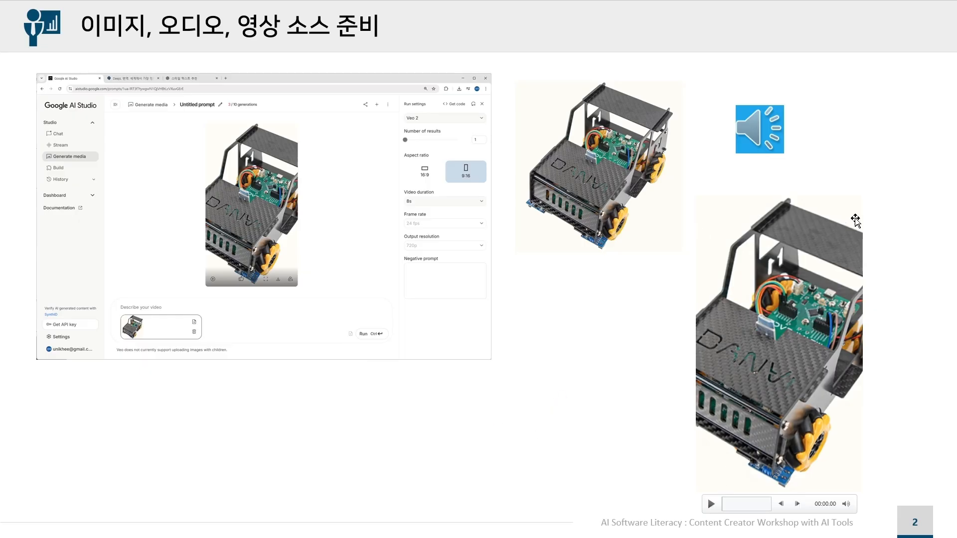
mouse_move(800, 484)
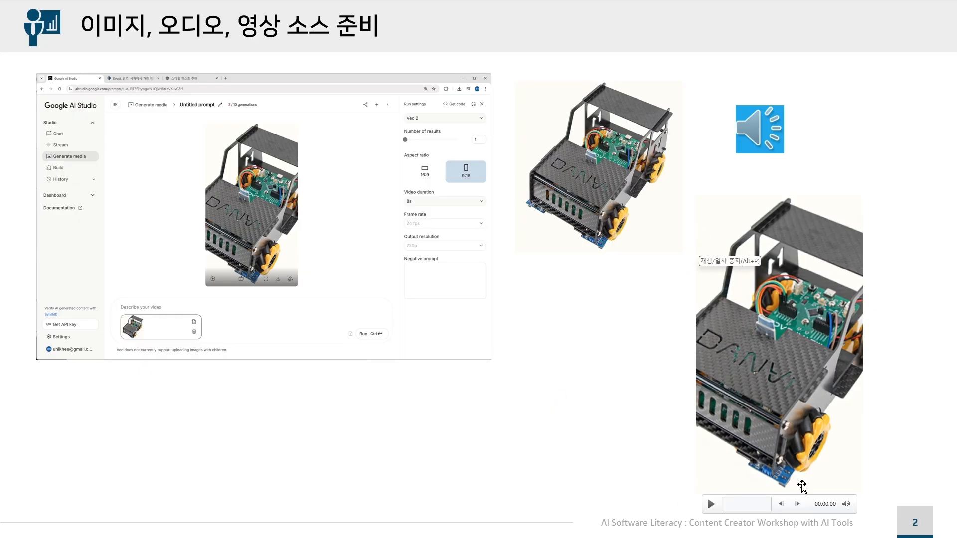
left_click(712, 509)
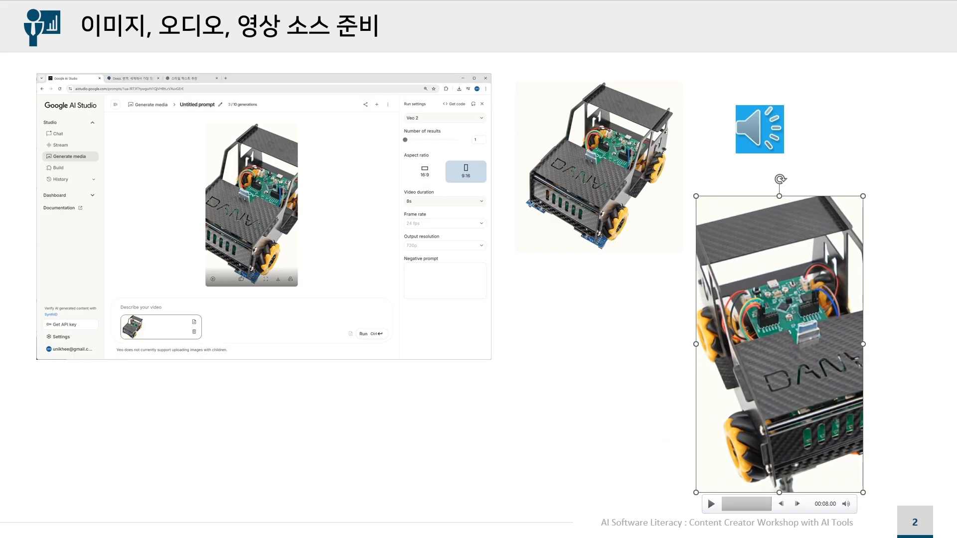
Return to Google AI Studio and open the "Animate an image" example from the generative media page
key("alt+Tab")
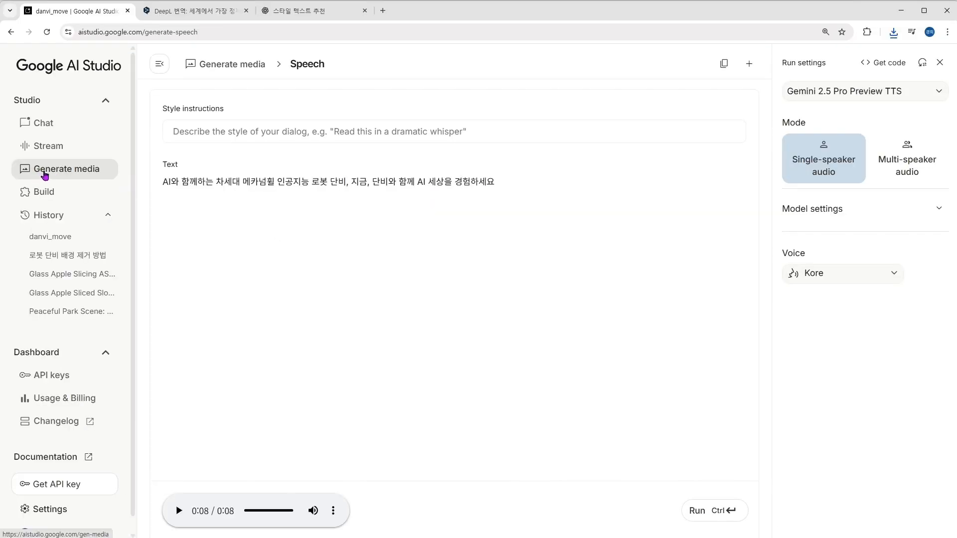
left_click(37, 173)
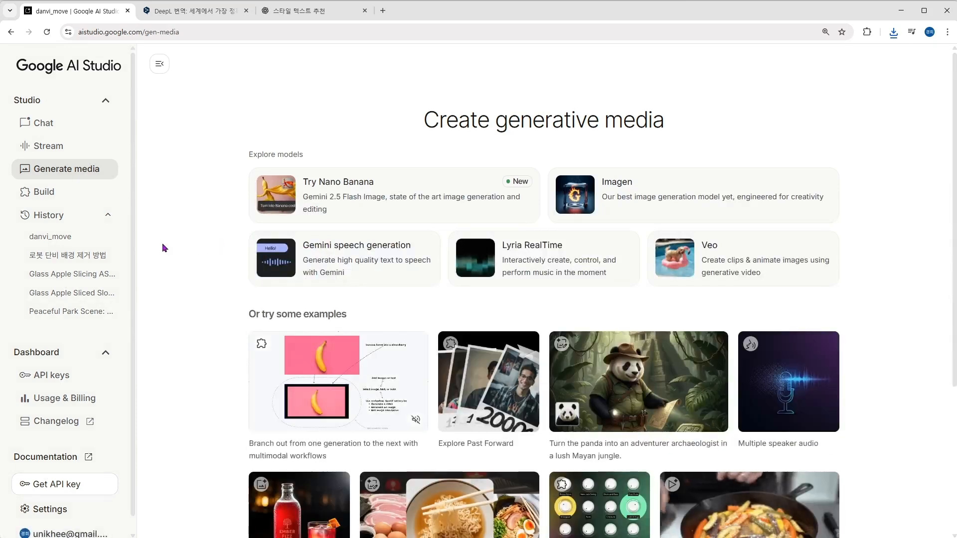
scroll(190, 215, "down", 4)
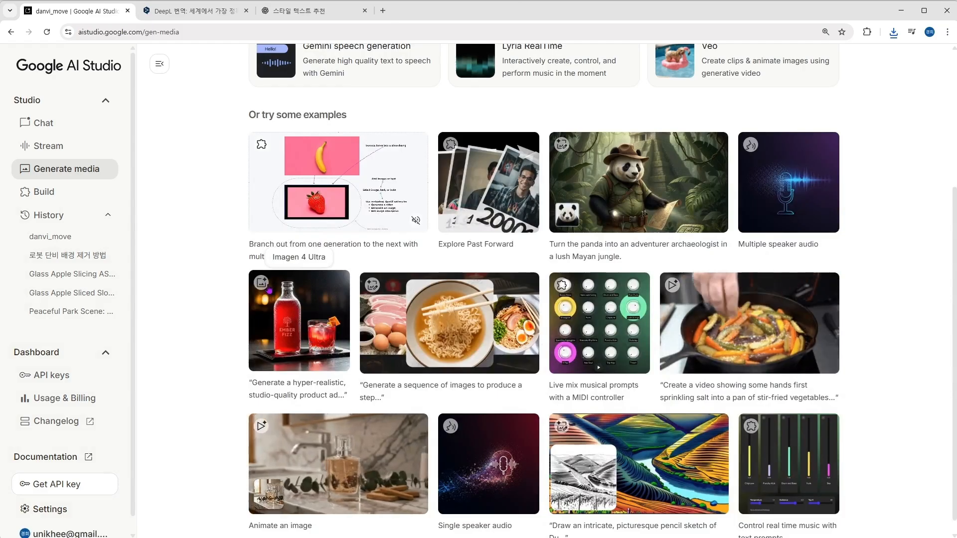
scroll(249, 379, "down", 1)
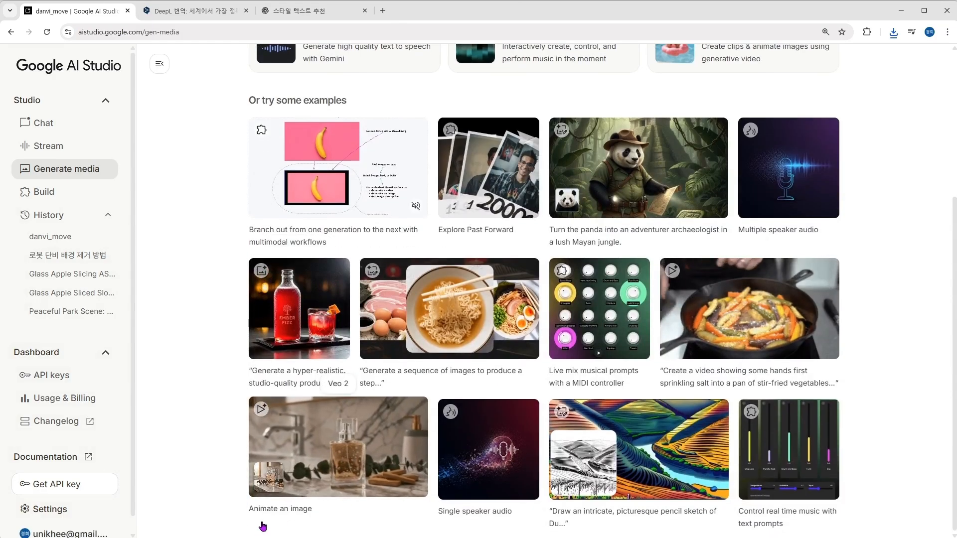
left_click(297, 514)
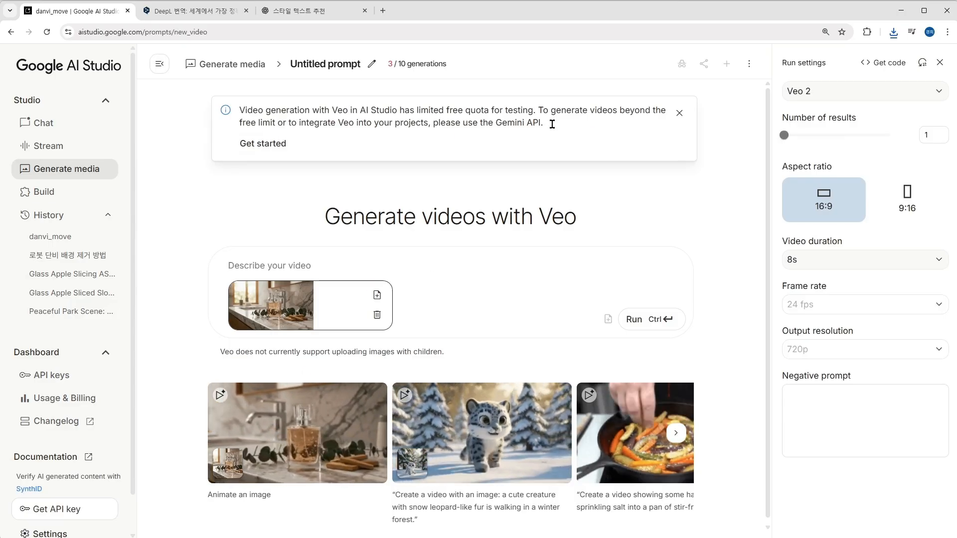
Dismiss the Veo quota notice and replace the sample prompt image with sound.png from the downloads folder
left_click(680, 116)
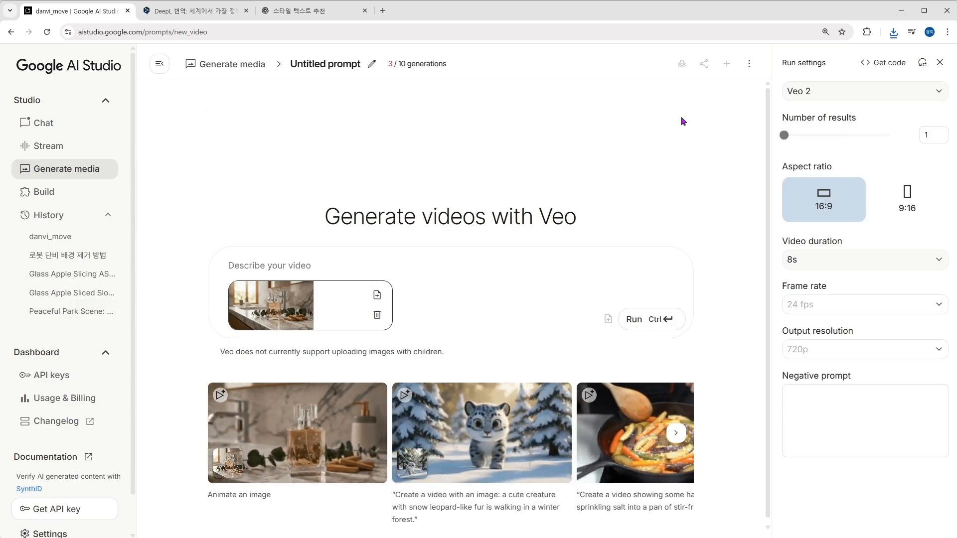
left_click(378, 298)
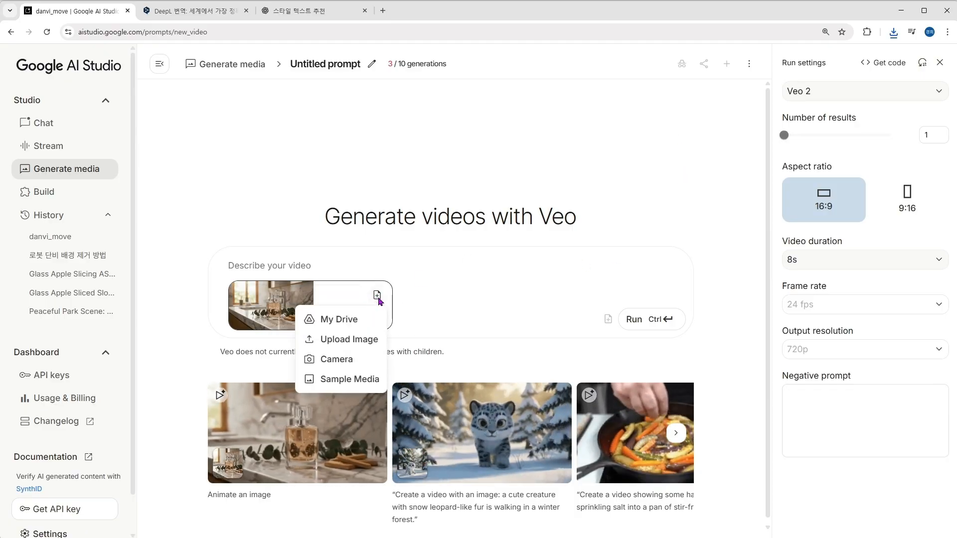
left_click(356, 342)
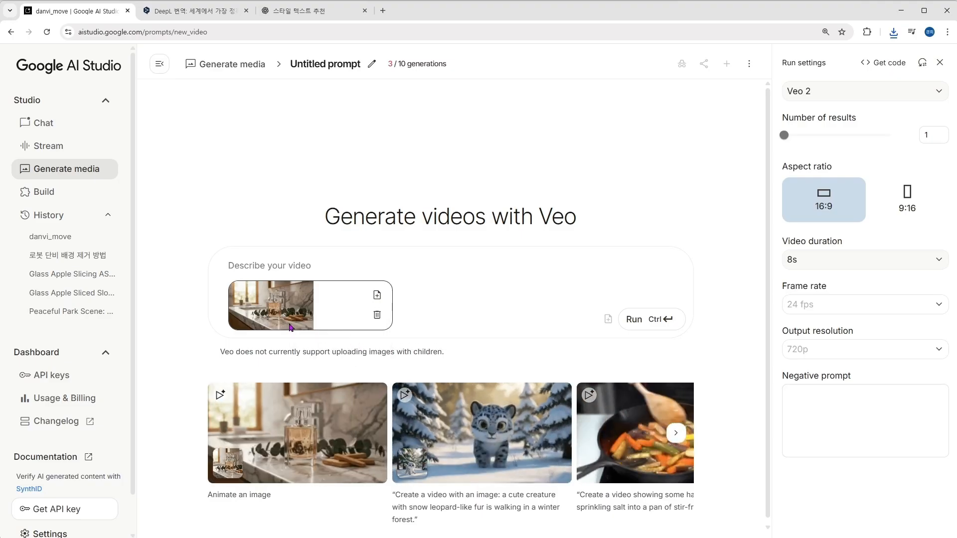
left_click(377, 297)
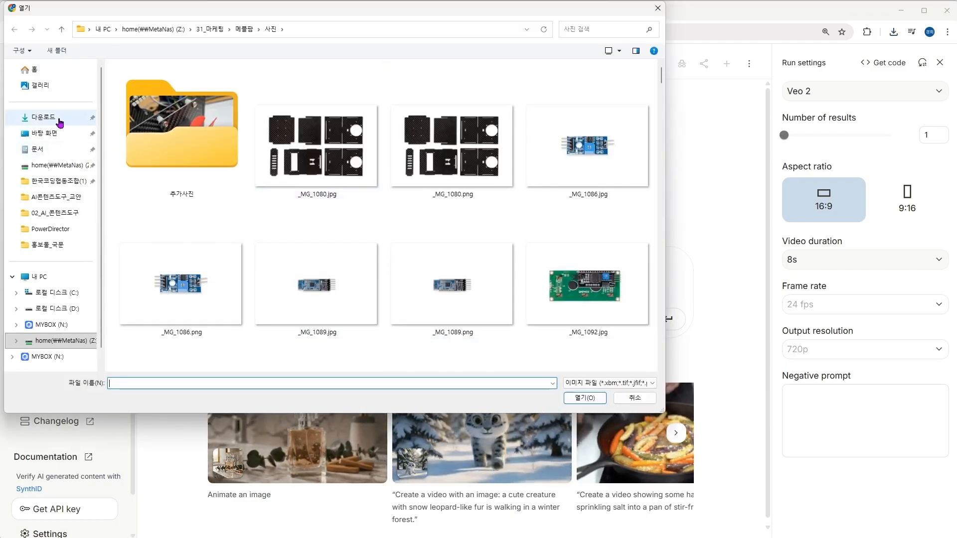
left_click(64, 119)
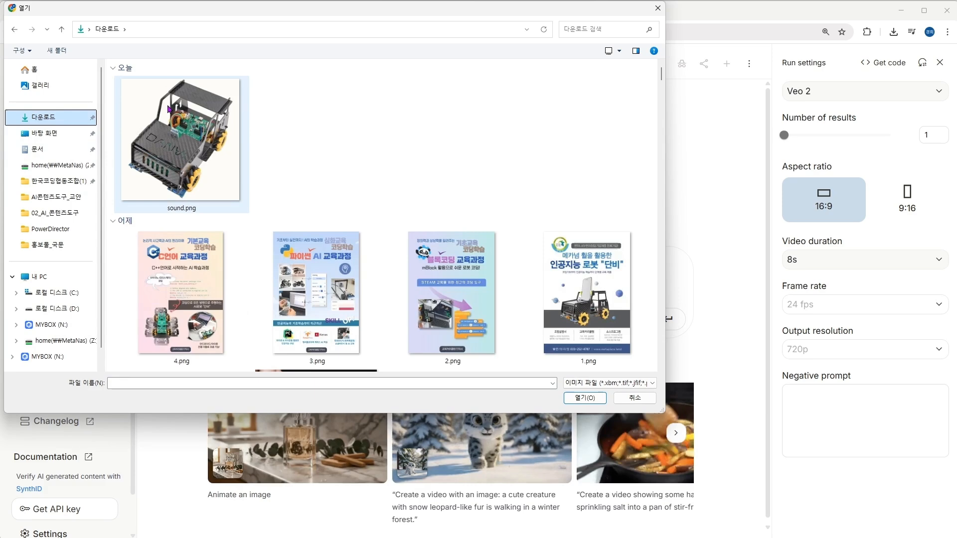
double_click(175, 132)
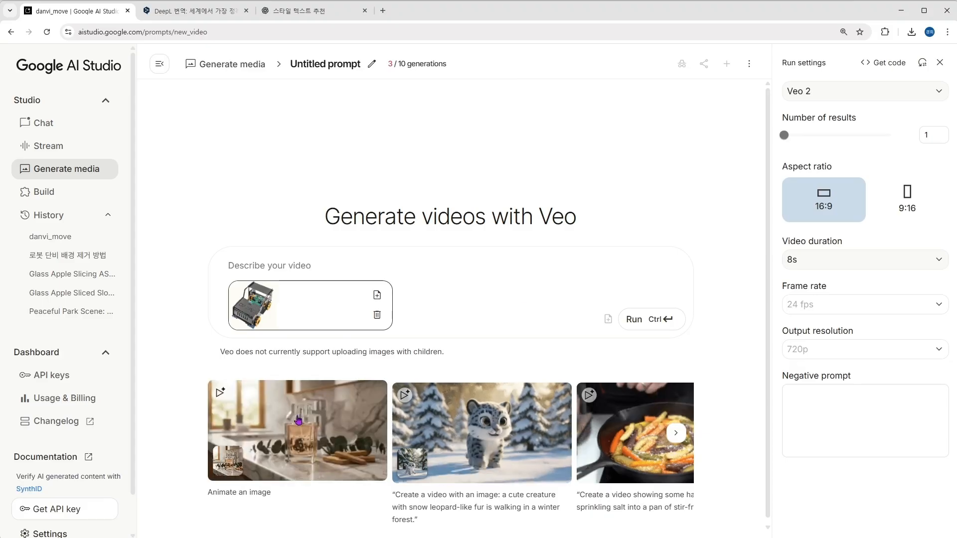
Generate a 9:16 video from the robot image with Veo 2 and play the result
left_click(666, 322)
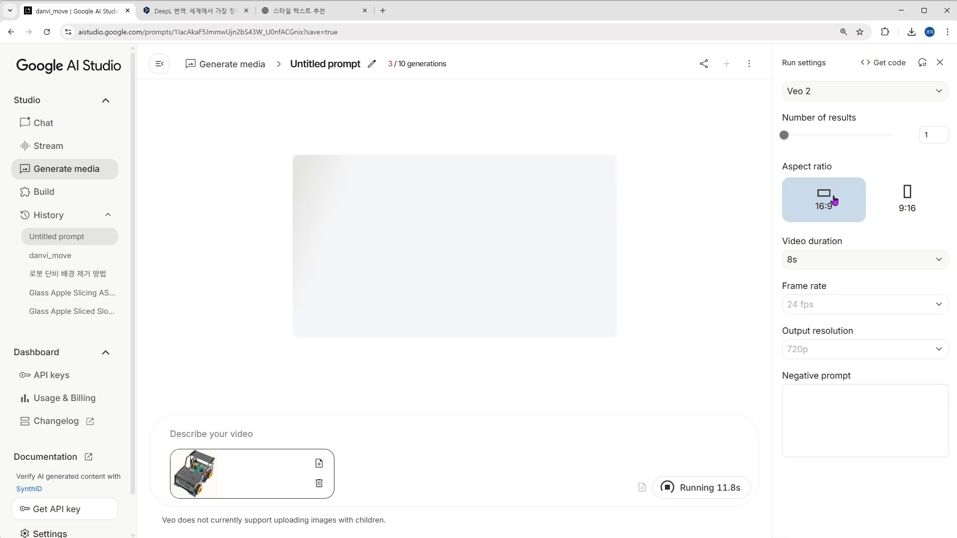
left_click(899, 200)
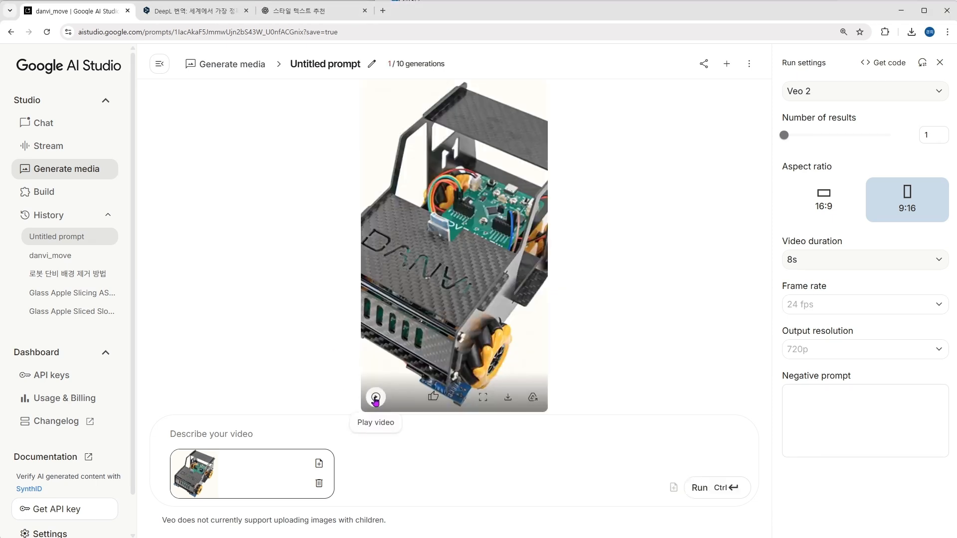
left_click(376, 398)
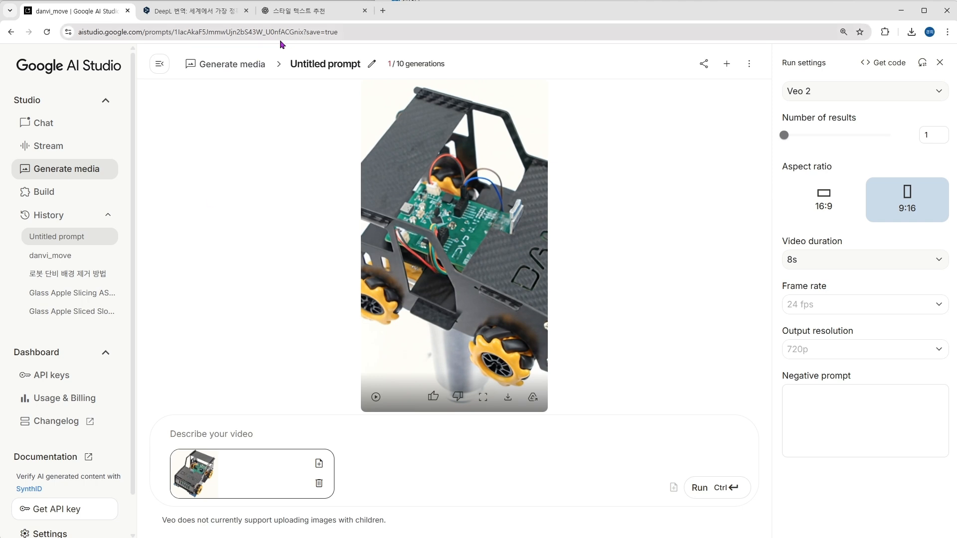
Switch to DeepL and copy the whole Korean student-teacher dialogue from the source text
left_click(181, 14)
left_click(271, 344)
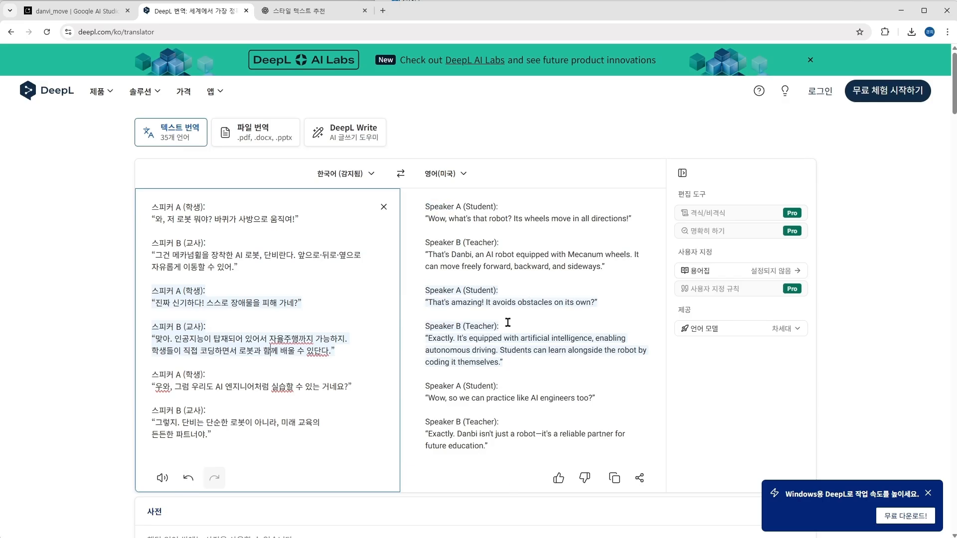
left_click(233, 444)
left_click(152, 205, "shift")
key("ctrl+c")
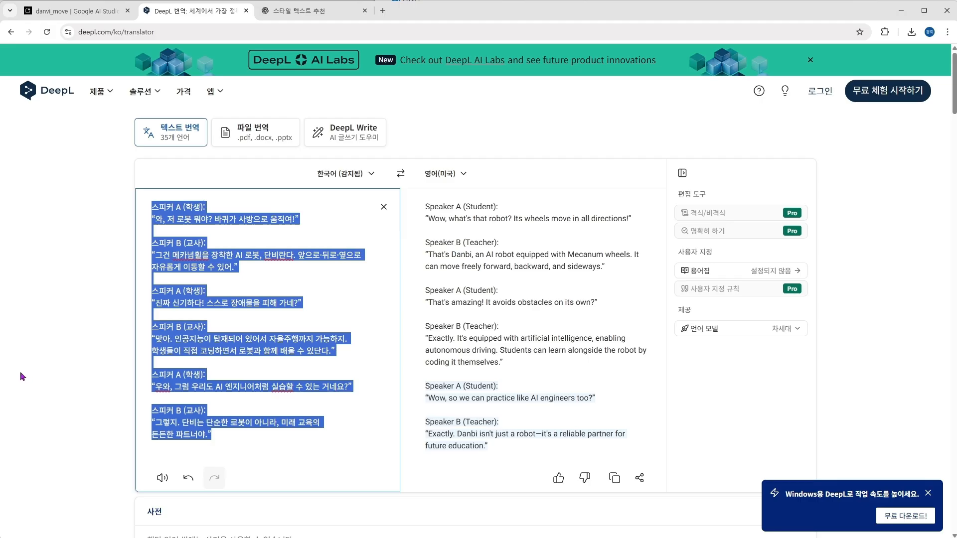
Return to Google AI Studio, open Gemini speech generation and replace the multi-speaker sample script with the copied Korean dialogue
left_click(49, 10)
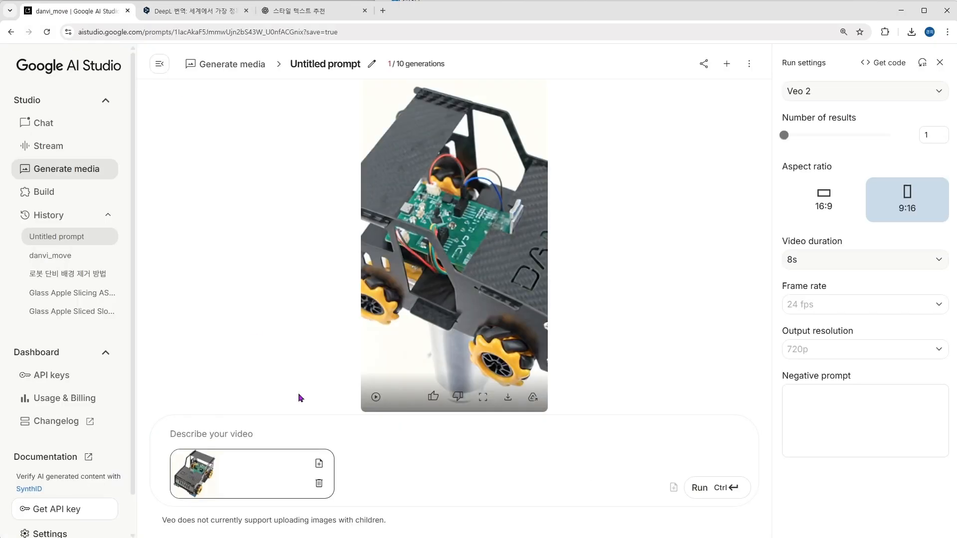
left_click(87, 174)
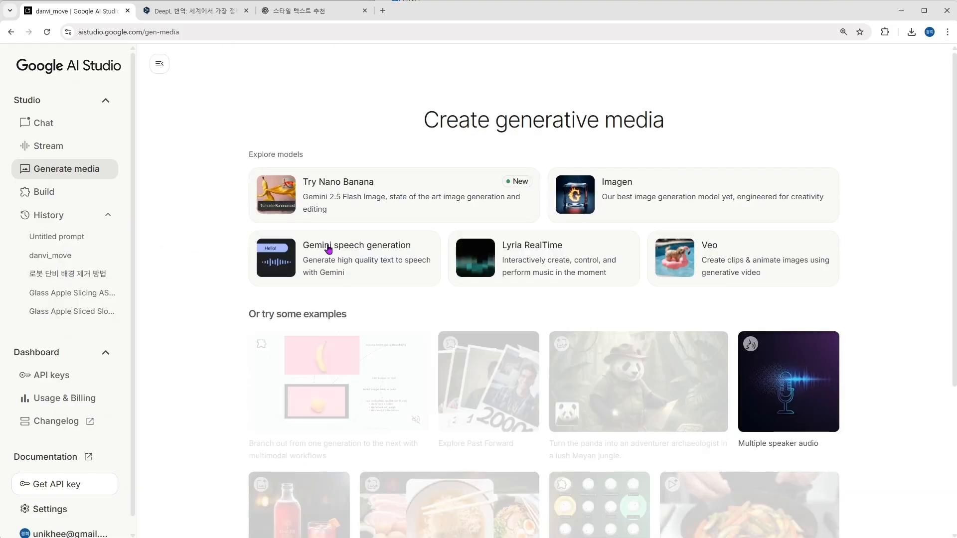
left_click(367, 253)
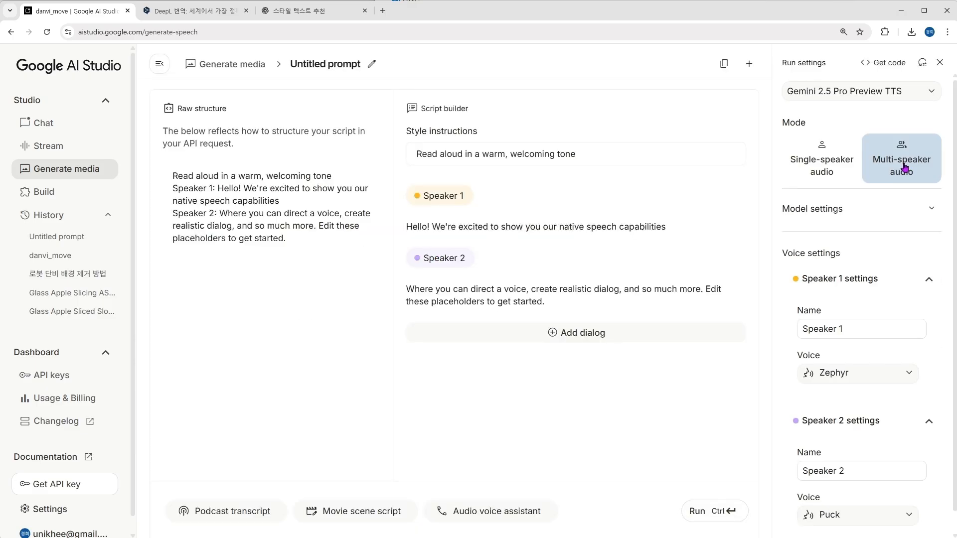
left_click_drag(285, 259, 136, 110)
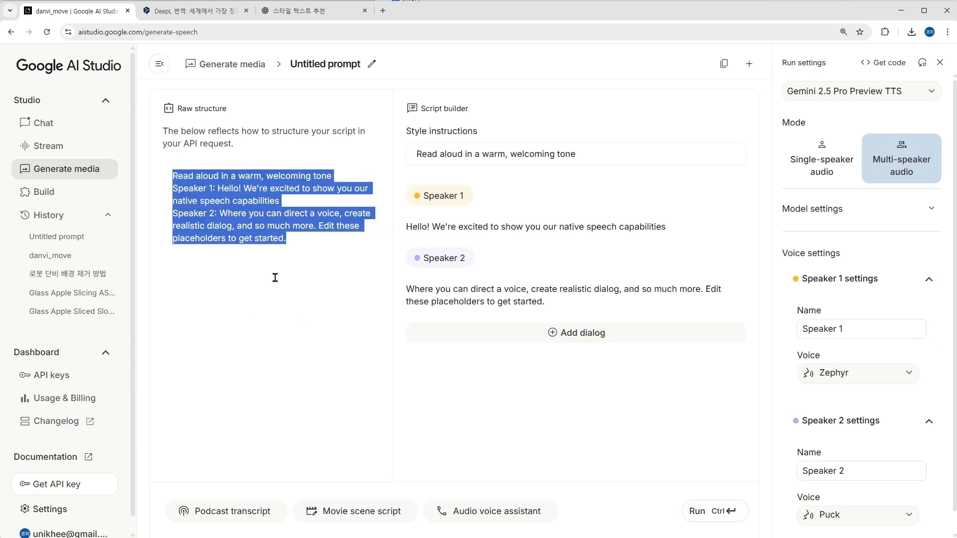
key("ctrl+v")
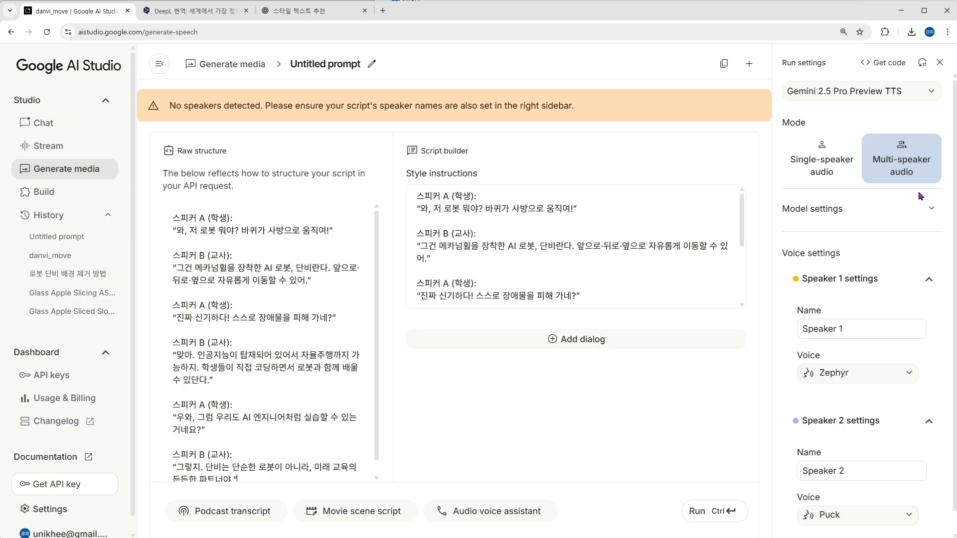
Generate the dialogue audio with the Zephyr and Puck voices, listen to part of it and download the clip
left_click(873, 331)
left_click(866, 445)
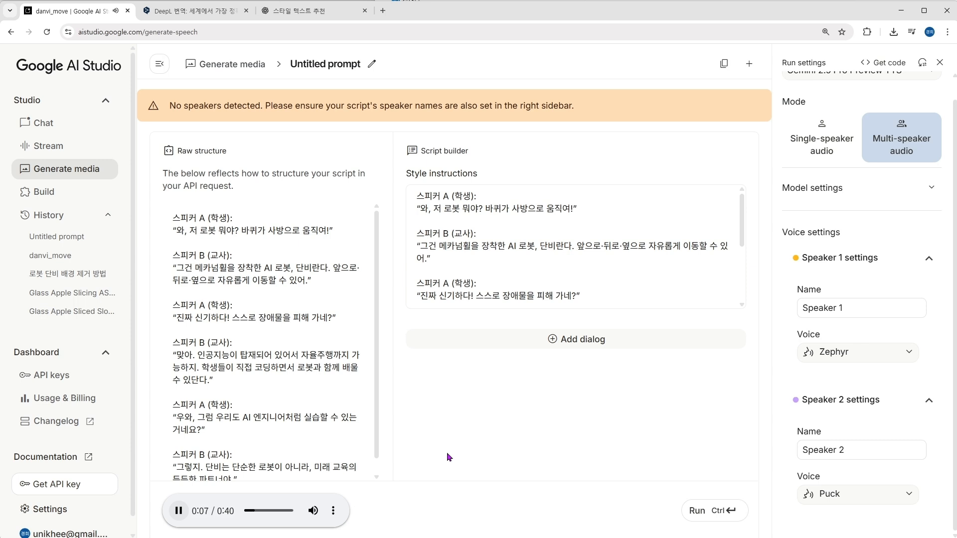
left_click(178, 511)
scroll(540, 219, "down", 2)
scroll(541, 220, "down", 1)
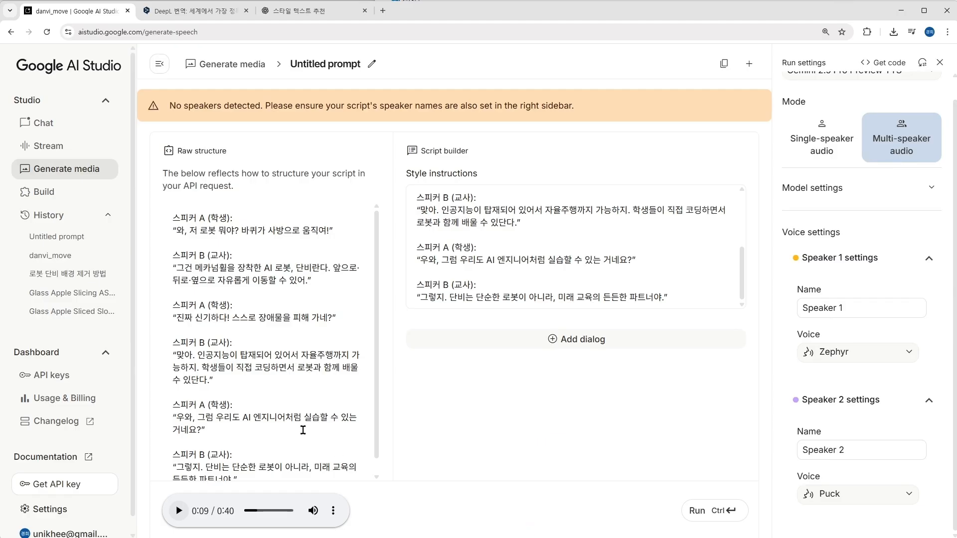
left_click(333, 512)
left_click(319, 472)
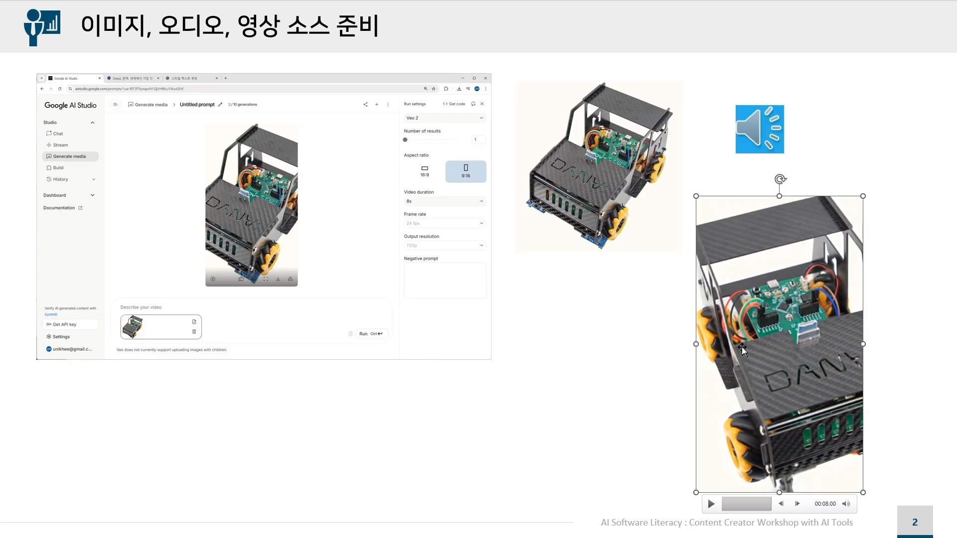
On the CapCut introduction slide, mark the site address, its ko-kr ending, the site navigation, and the 다운로드 and 온라인에서 사용해 보기 options
left_click(588, 428)
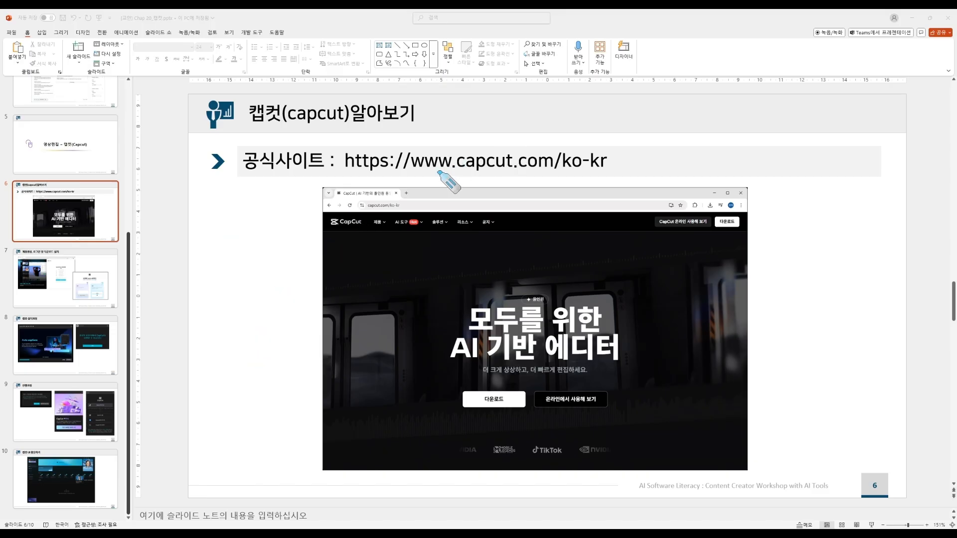
left_click_drag(435, 170, 548, 177)
mouse_move(615, 172)
left_mouse_down()
mouse_move(588, 181)
mouse_move(571, 153)
mouse_move(600, 147)
mouse_move(609, 177)
left_mouse_up()
left_click_drag(371, 225, 505, 228)
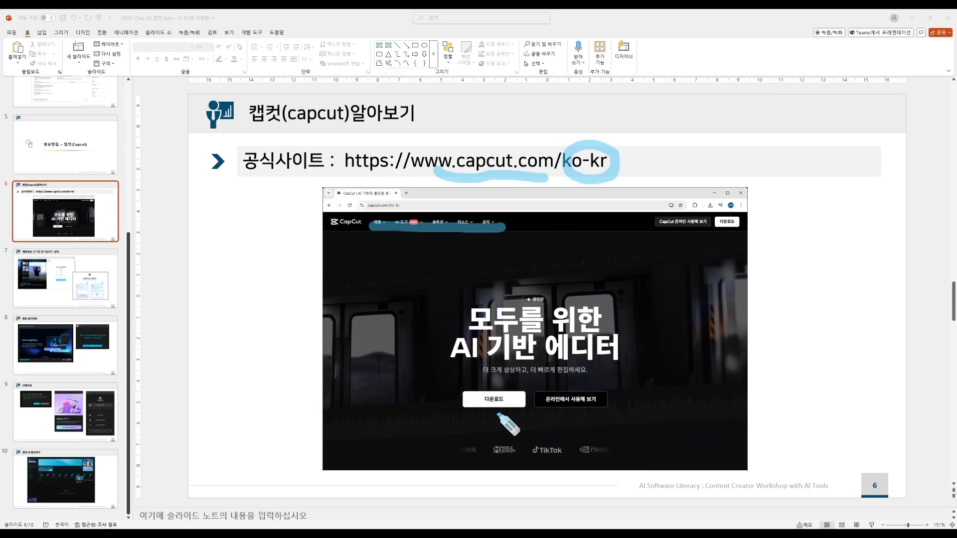
mouse_move(501, 418)
left_mouse_down()
mouse_move(482, 393)
mouse_move(506, 393)
left_mouse_up()
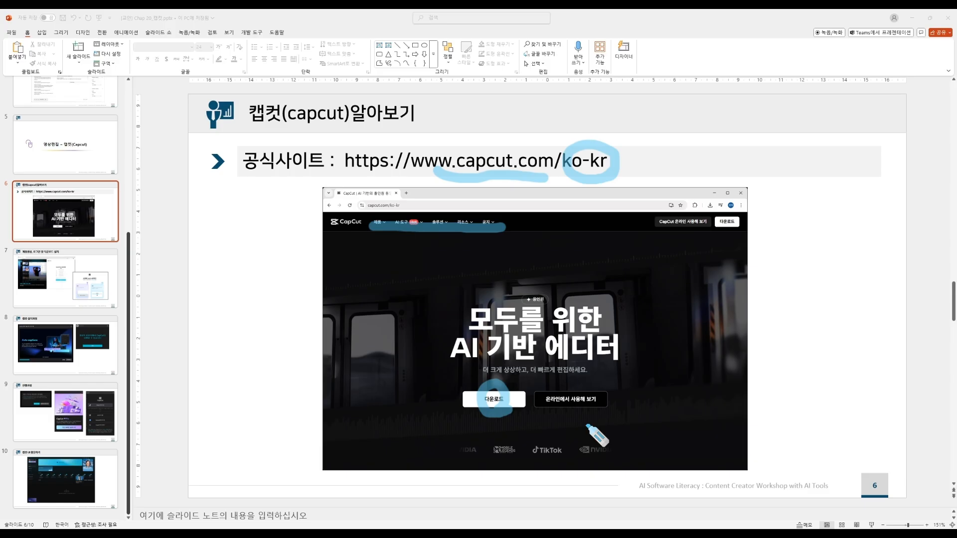
left_click_drag(537, 406, 607, 410)
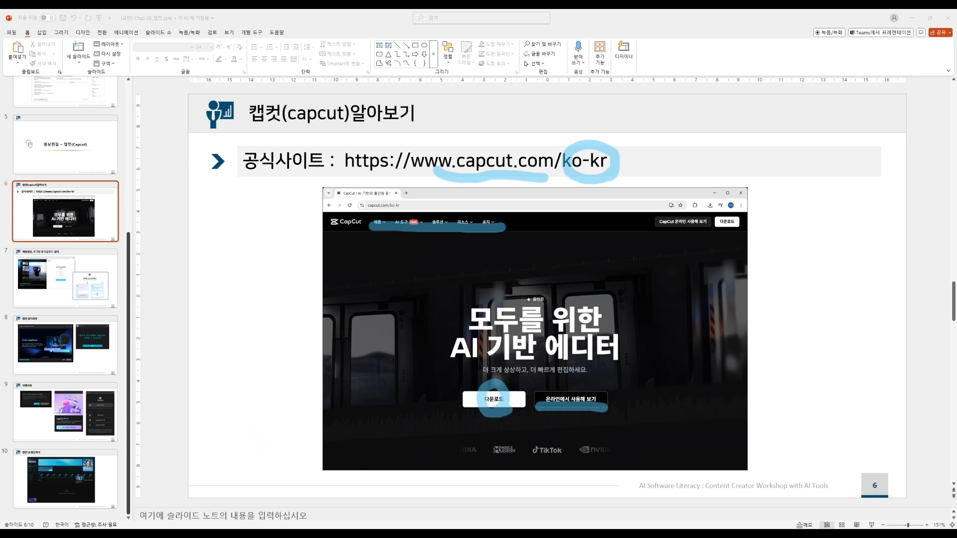
On slide 7, mark the Google account sign-in option and the two CapCut installation stages, then clear the ink
key("Page_Down")
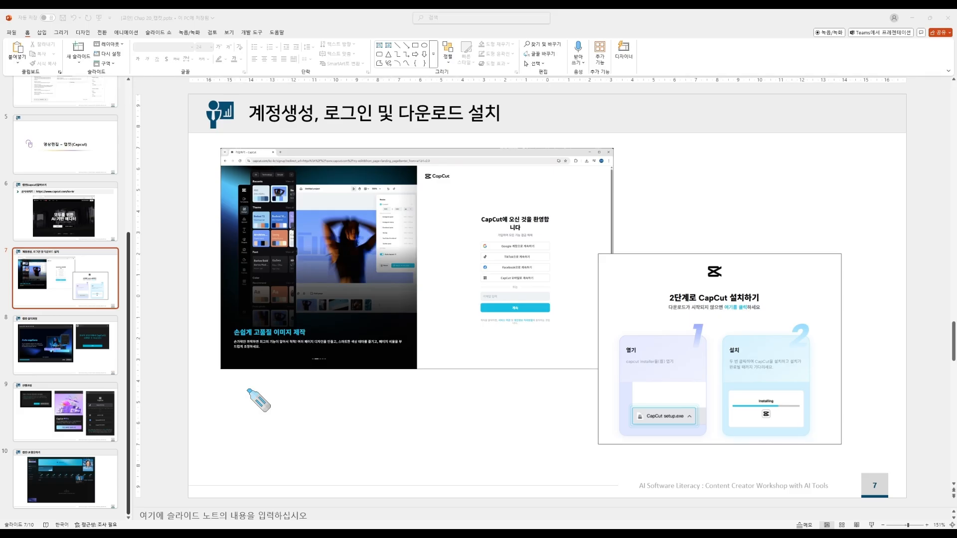
left_click_drag(488, 247, 537, 249)
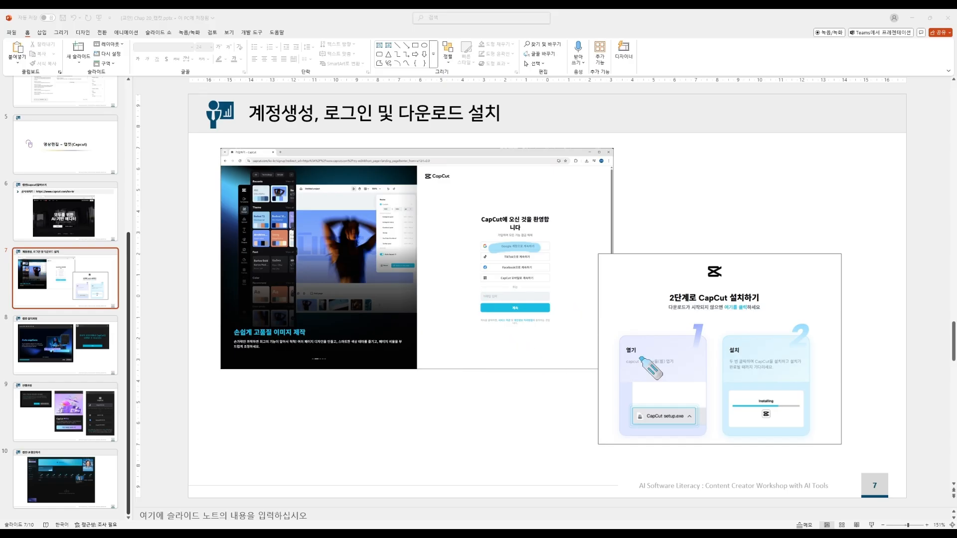
mouse_move(681, 427)
left_mouse_down()
mouse_move(645, 413)
mouse_move(670, 394)
mouse_move(679, 438)
left_mouse_up()
mouse_move(798, 402)
left_mouse_down()
mouse_move(778, 424)
mouse_move(798, 394)
mouse_move(800, 439)
left_mouse_up()
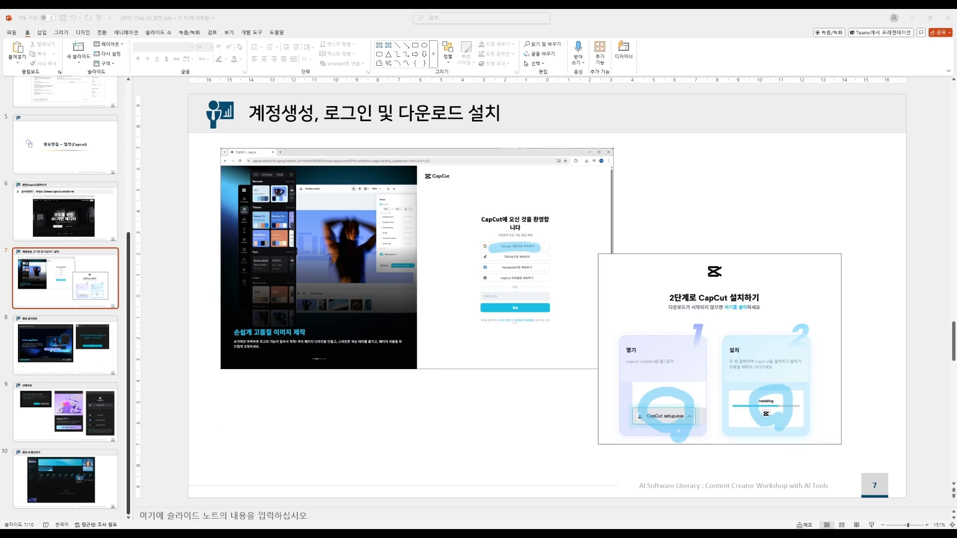
key("Escape")
On the 캡컷 설치과정 slide, mark the installer's progress percentage and the 확인 option, then clear the ink
key("Page_Down")
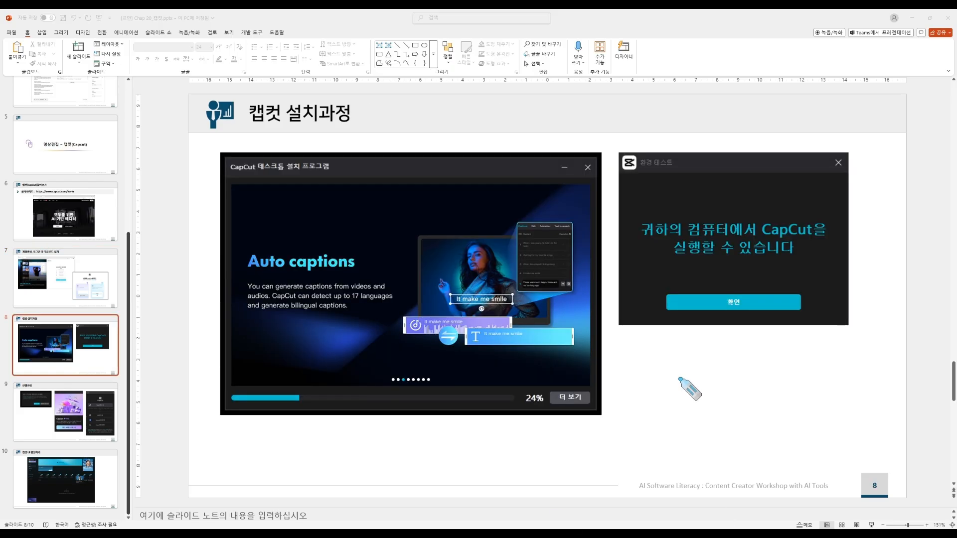
mouse_move(532, 413)
left_mouse_down()
mouse_move(537, 393)
mouse_move(530, 414)
left_mouse_up()
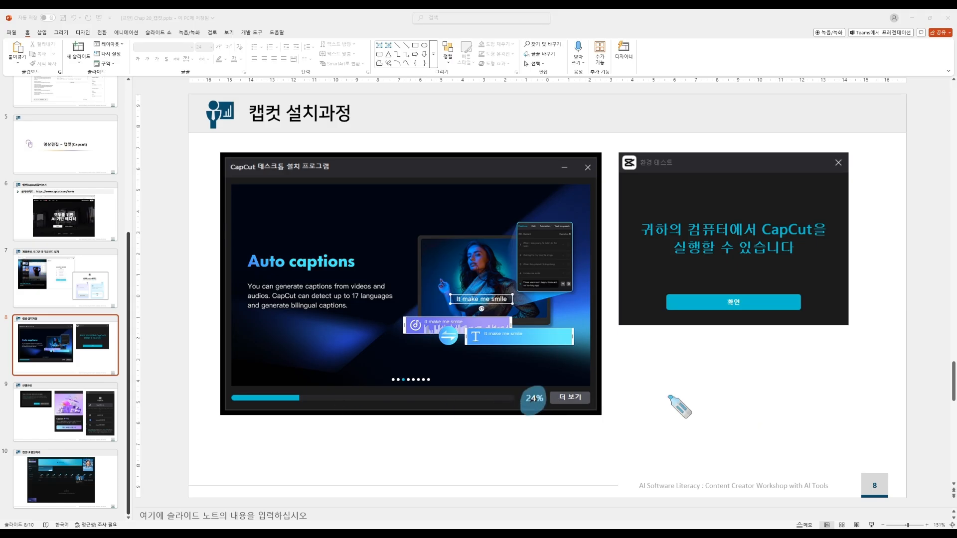
left_click_drag(712, 314, 768, 315)
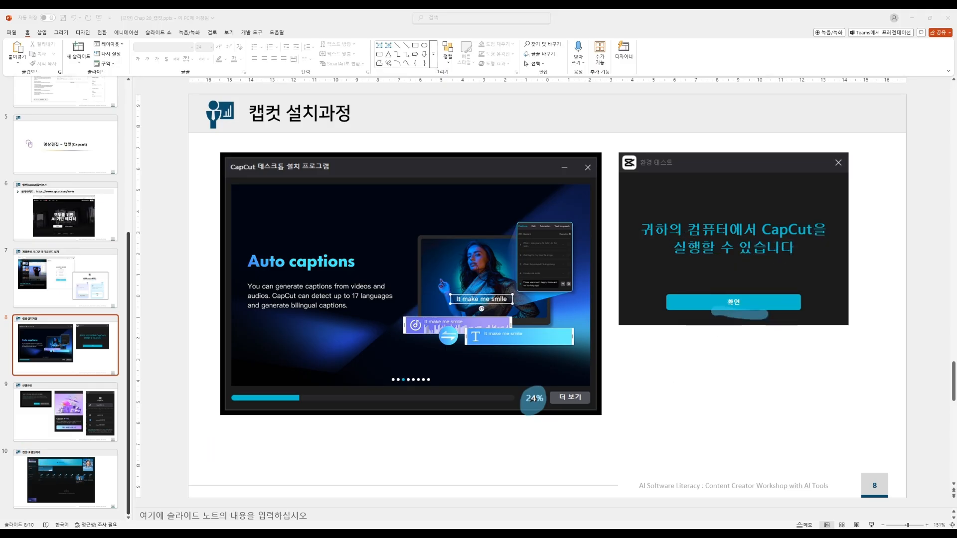
key("Escape")
View the 진행과정 and 캡컷 UI 활용하기 slides and return to the CapCut introduction slide
key("Page_Down")
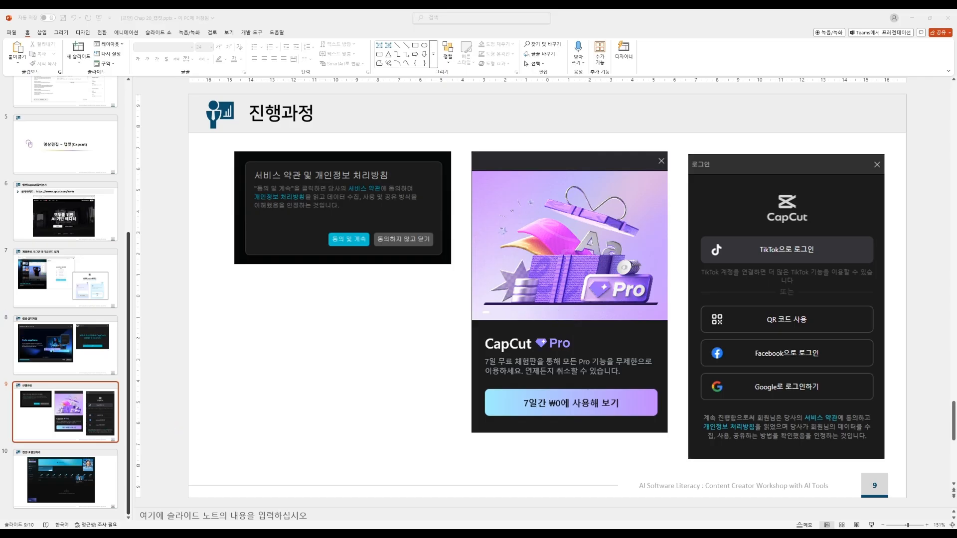
key("Page_Down")
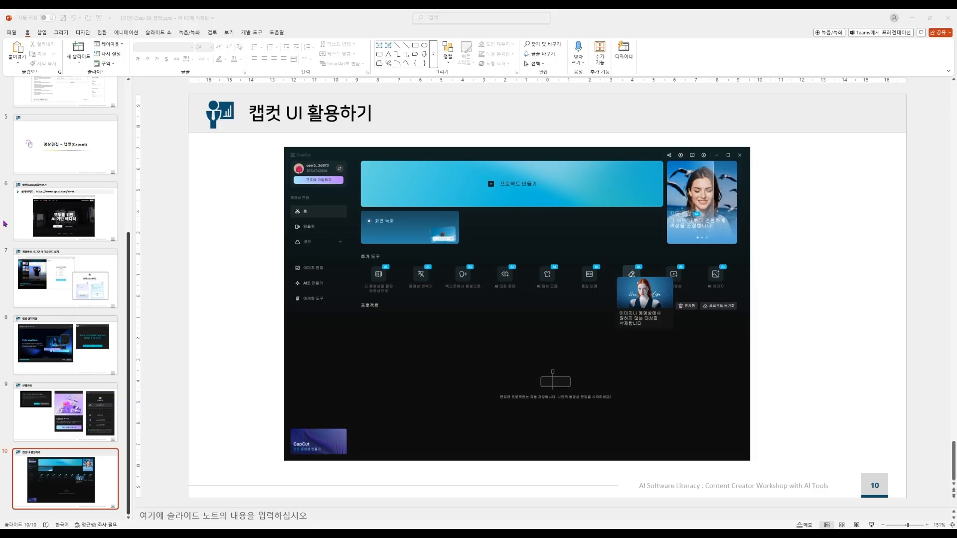
left_click(64, 211)
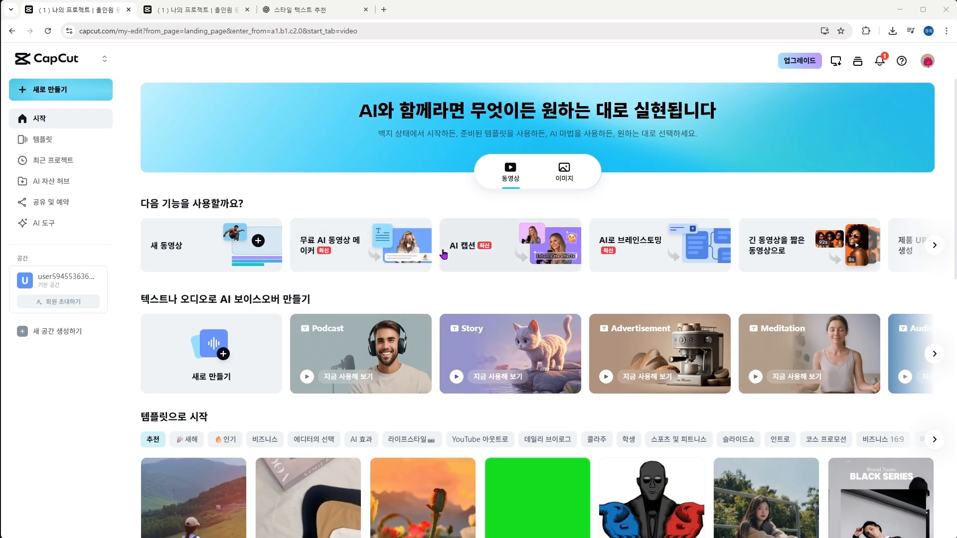
Browse the recommended video templates on the CapCut web home page
scroll(443, 252, "down", 2)
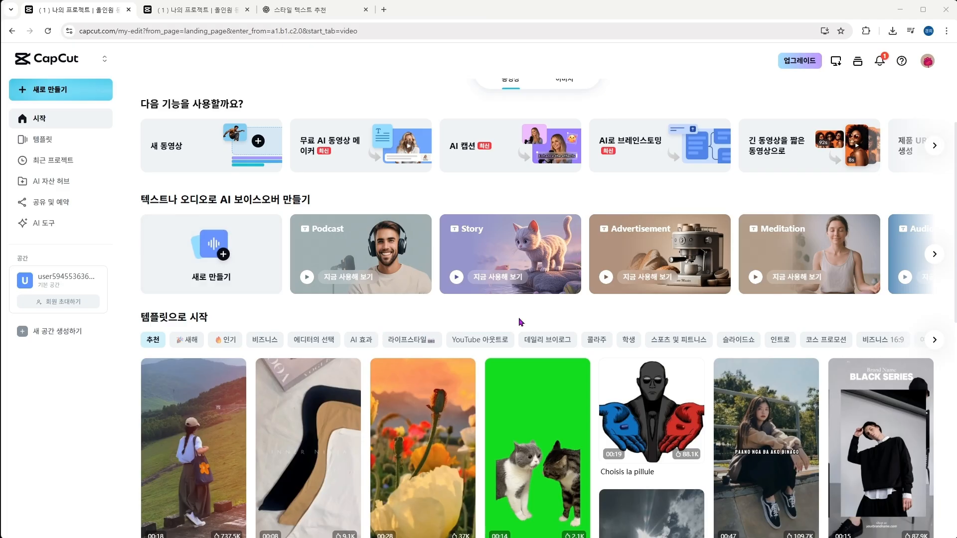
scroll(750, 318, "down", 9)
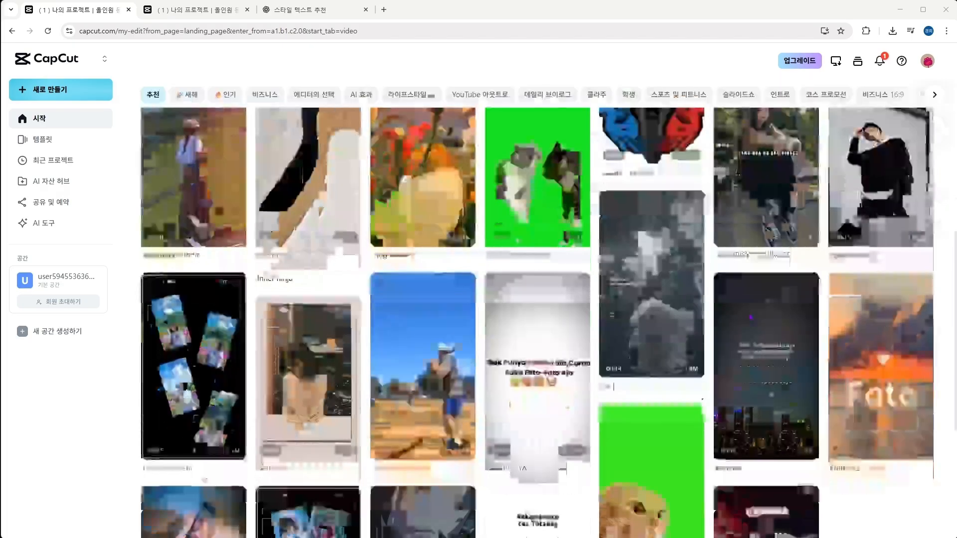
scroll(750, 317, "down", 6)
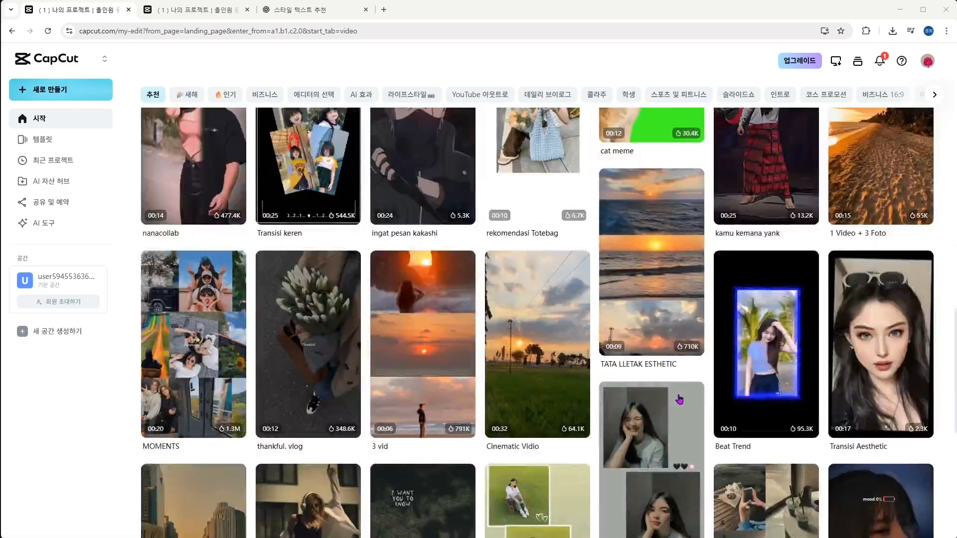
Browse the recommended video templates on the 템플릿 page
scroll(680, 400, "up", 10)
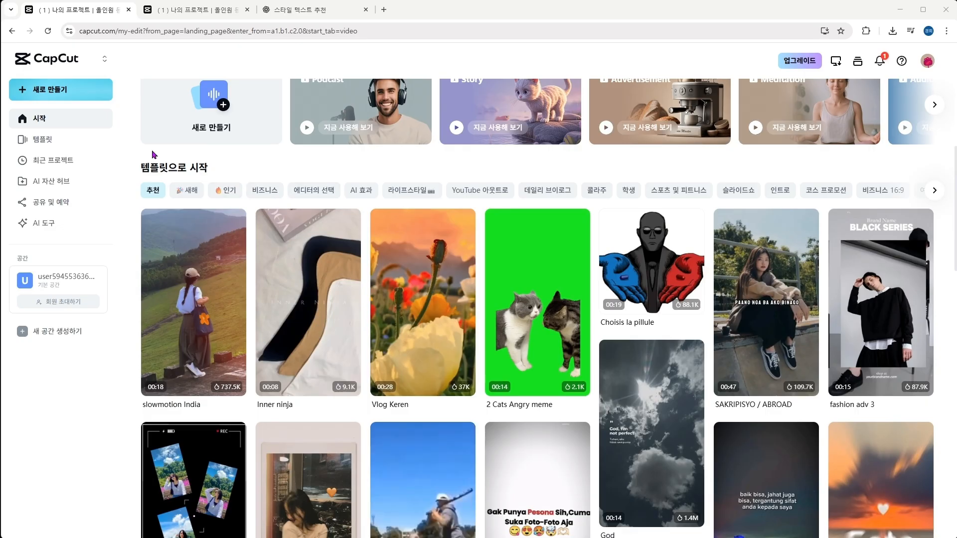
left_click(41, 142)
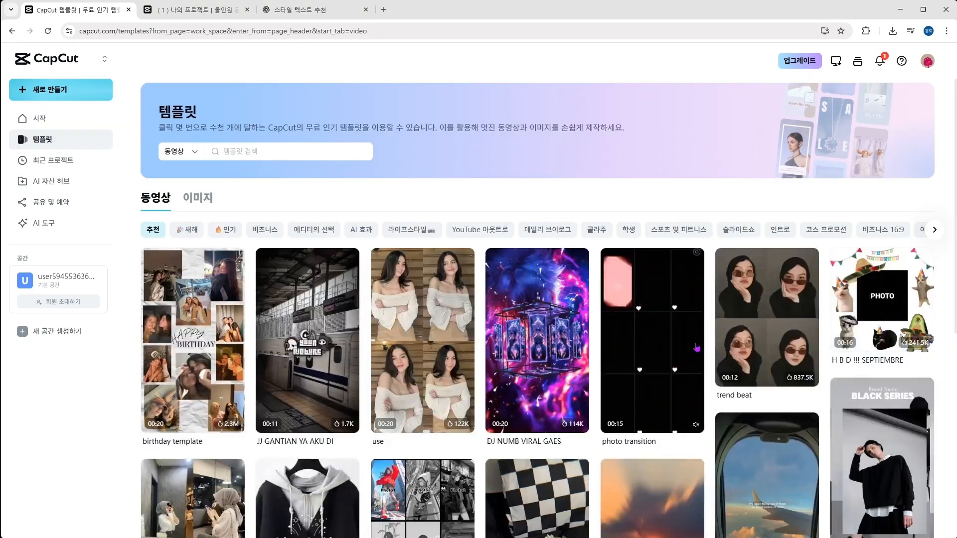
scroll(696, 348, "down", 6)
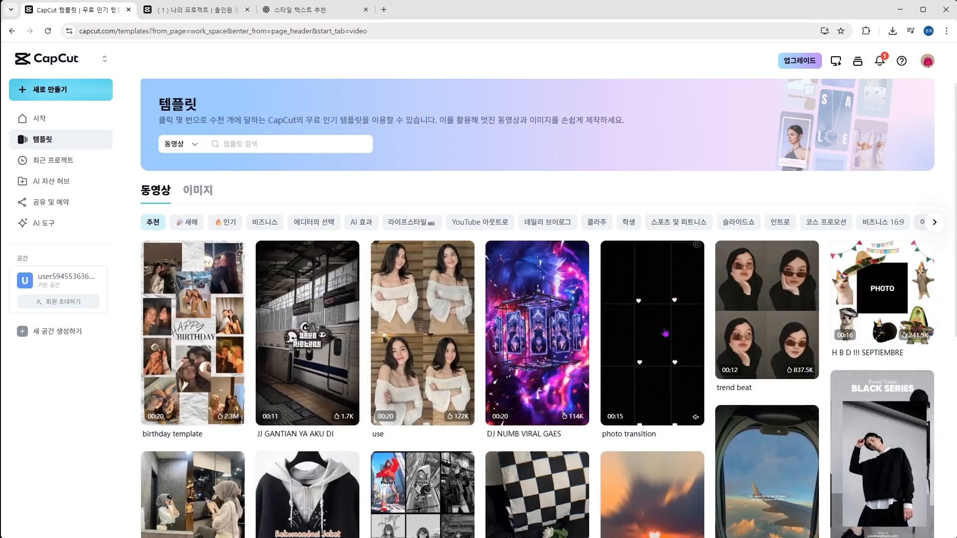
scroll(666, 331, "up", 6)
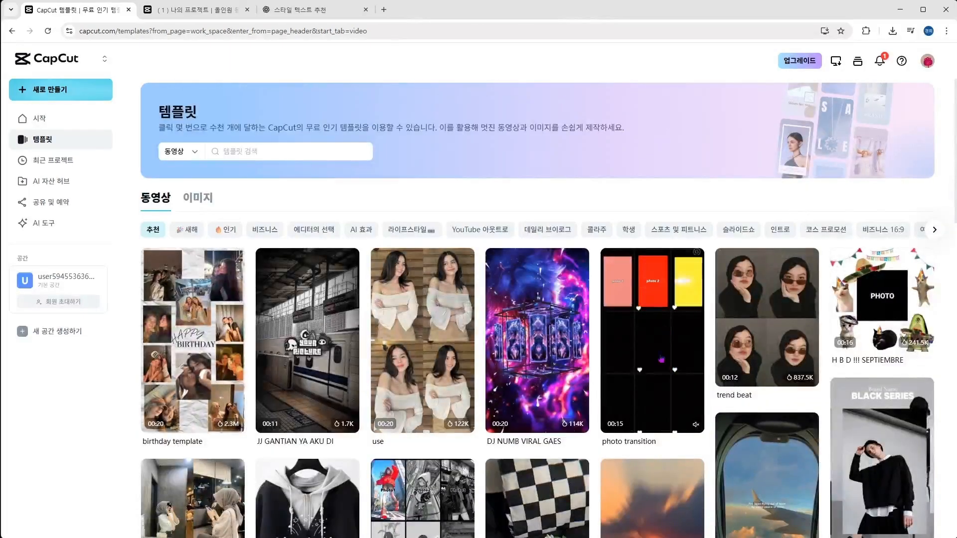
scroll(652, 339, "down", 8)
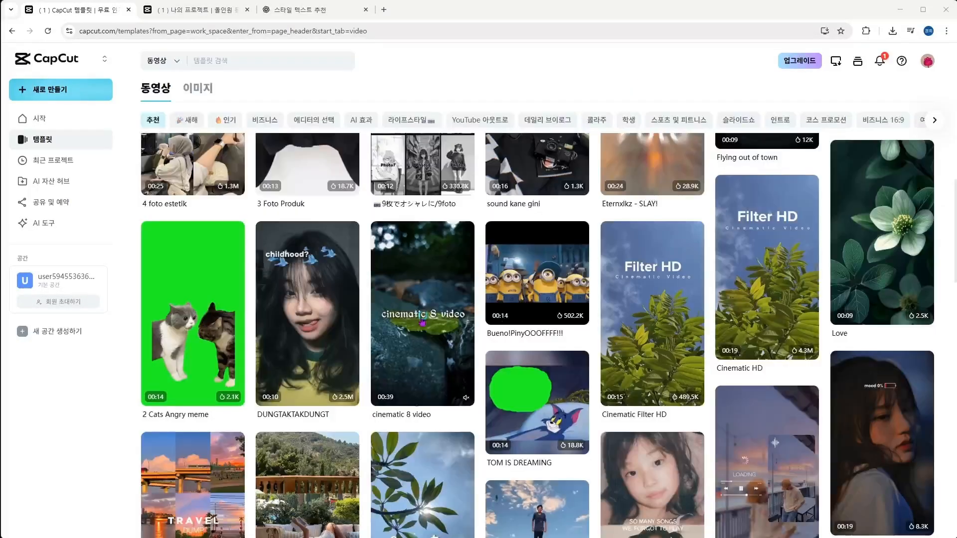
scroll(422, 322, "down", 8)
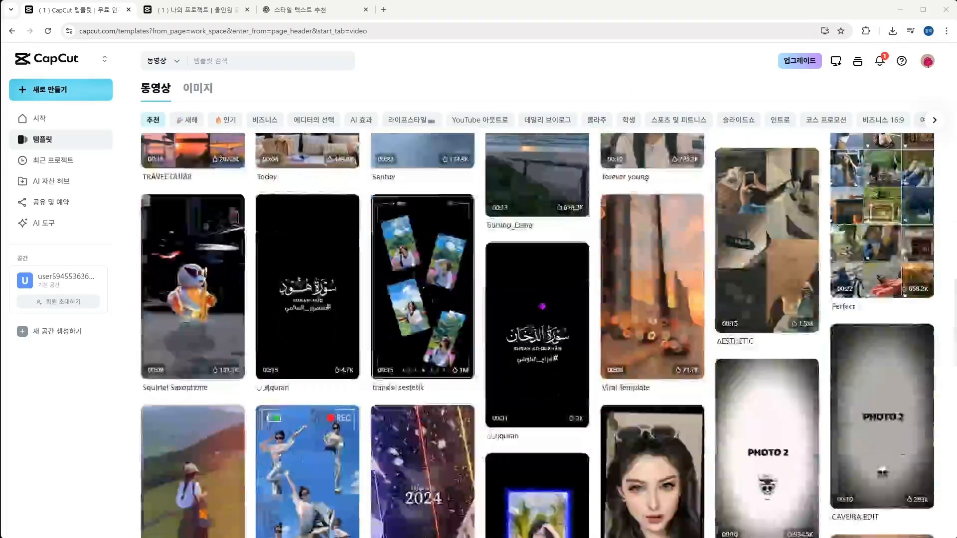
scroll(545, 300, "down", 7)
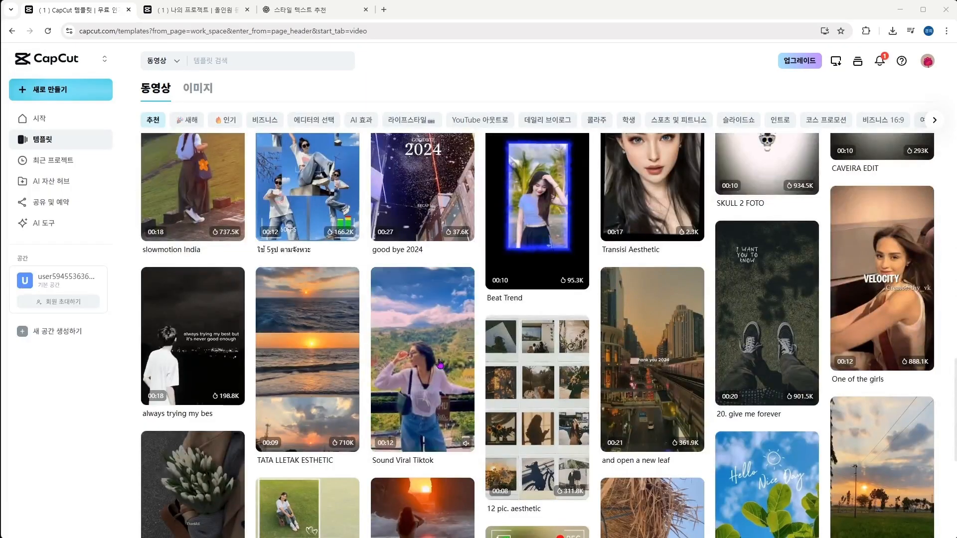
Open the Sound Viral Tiktok template for editing and preview its clips 7 and 12
left_click(439, 362)
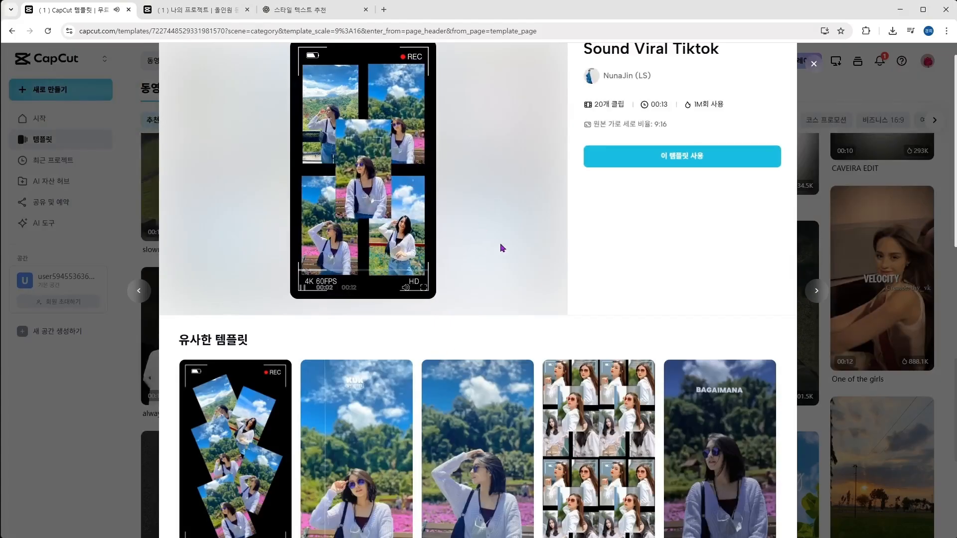
left_click(677, 159)
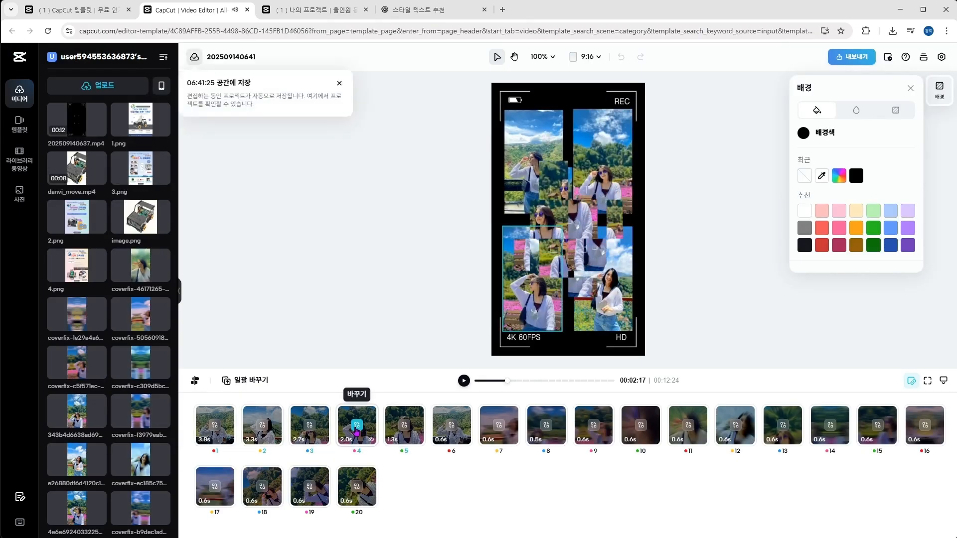
left_click(498, 425)
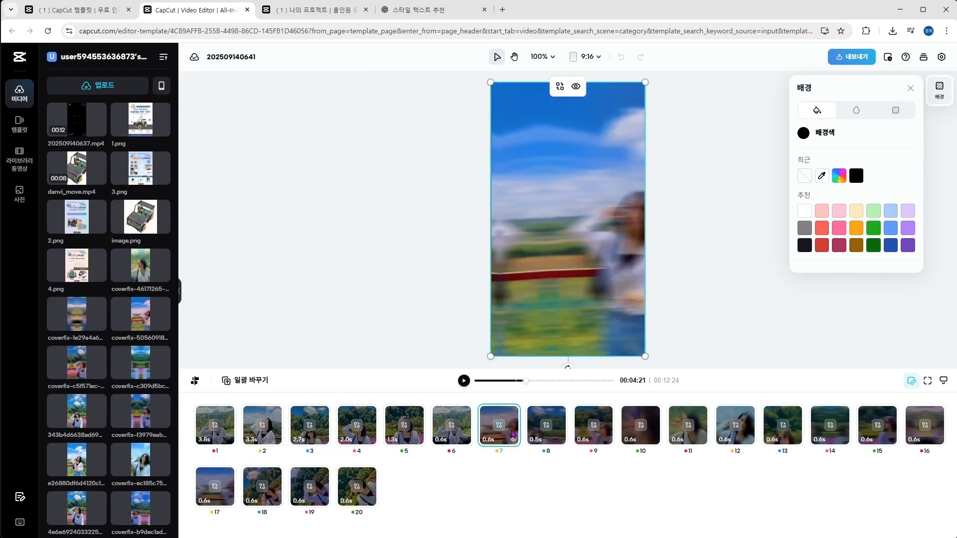
left_click(735, 426)
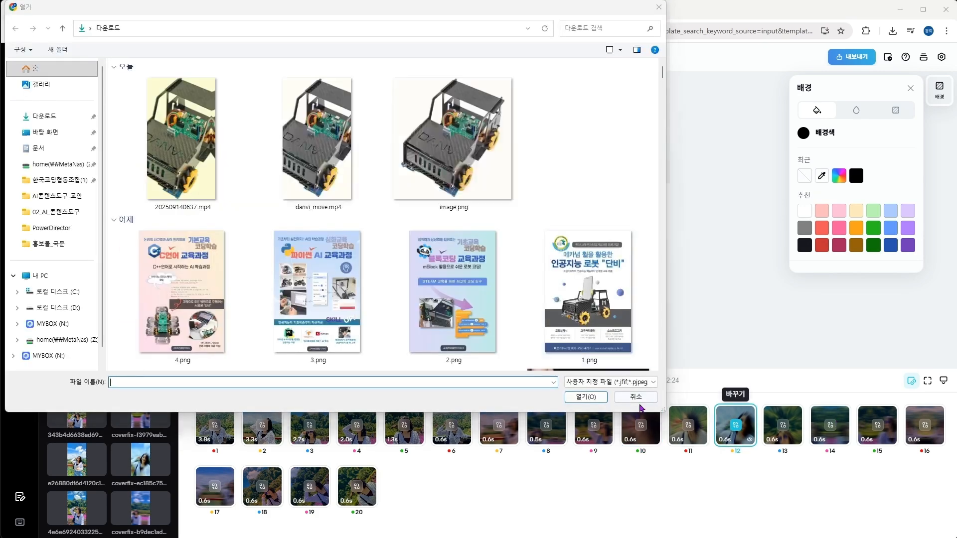
left_click(638, 400)
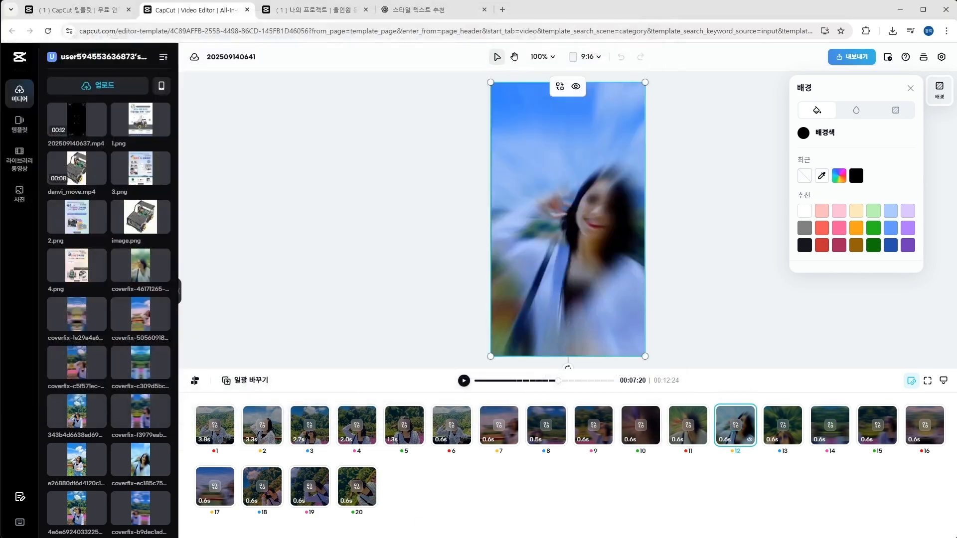
Batch-replace the template's clips with danvi_move.mp4, image.png, 4.png, 3.png, 2.png and 1.png from the computer's 다운로드 folder
left_click(246, 383)
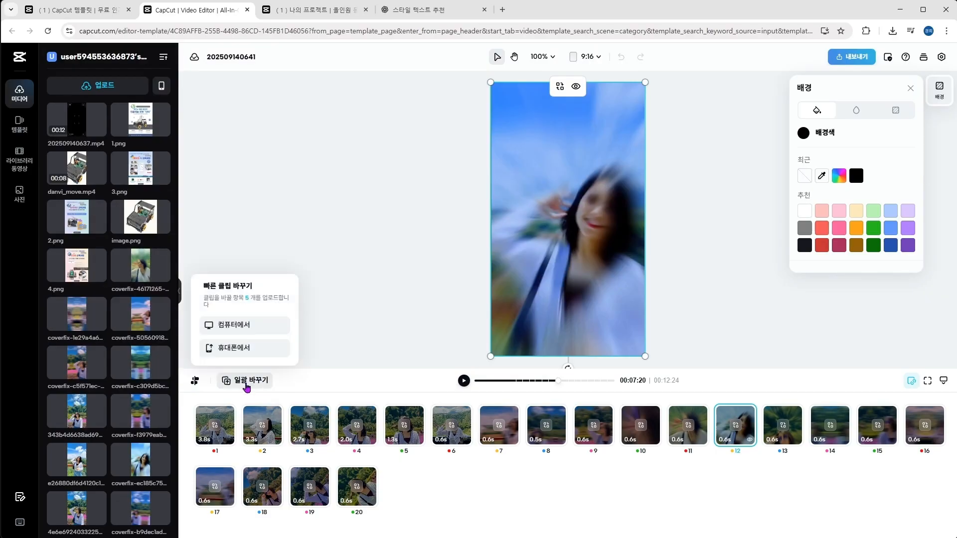
left_click(258, 329)
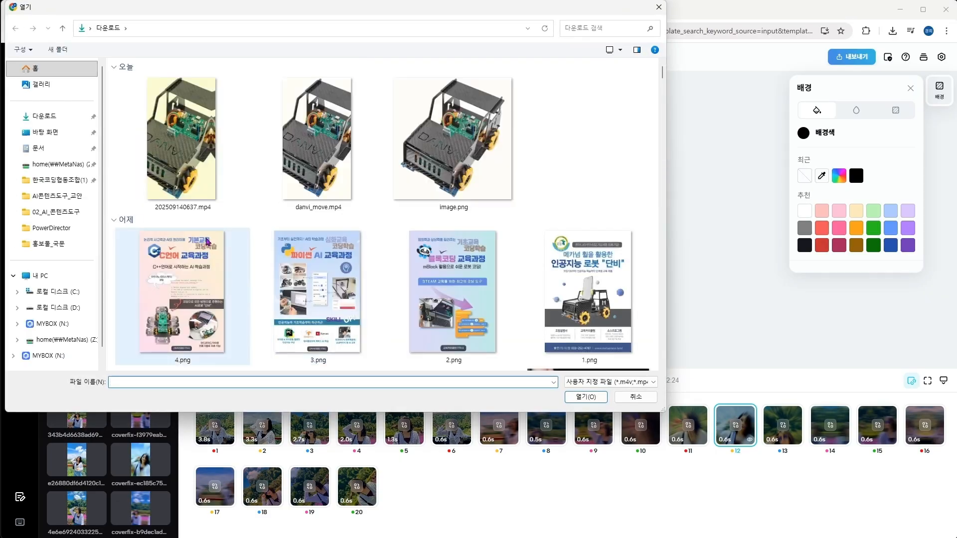
left_click(312, 206)
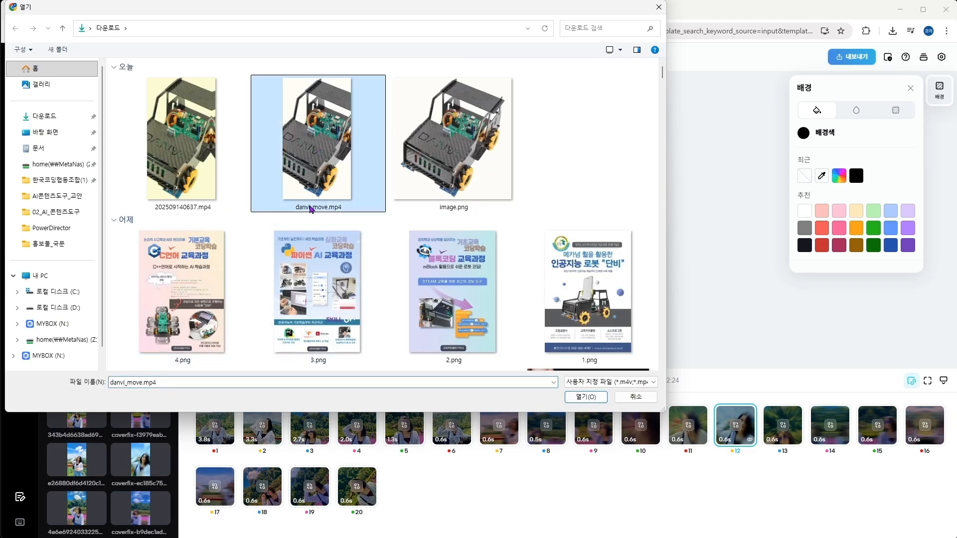
left_click(461, 143, "ctrl")
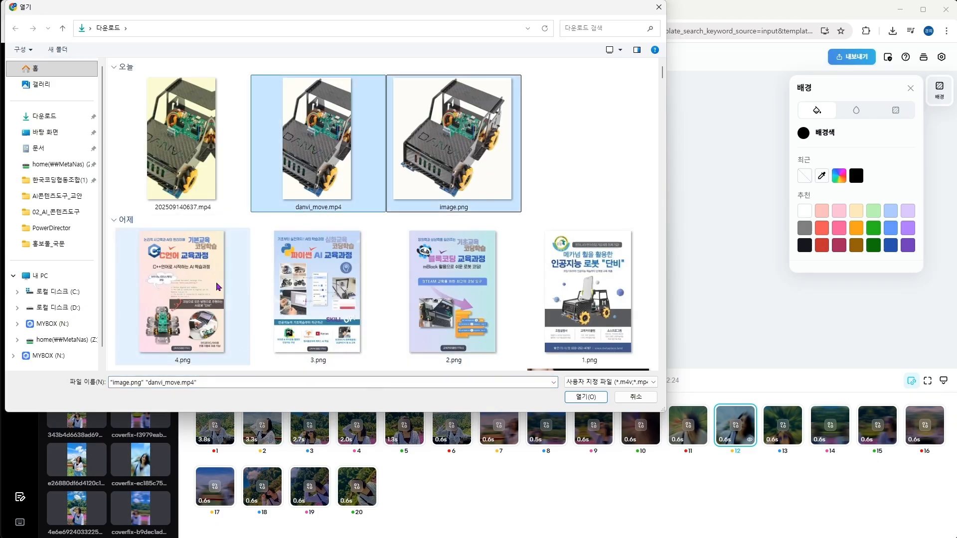
left_click(235, 288, "ctrl")
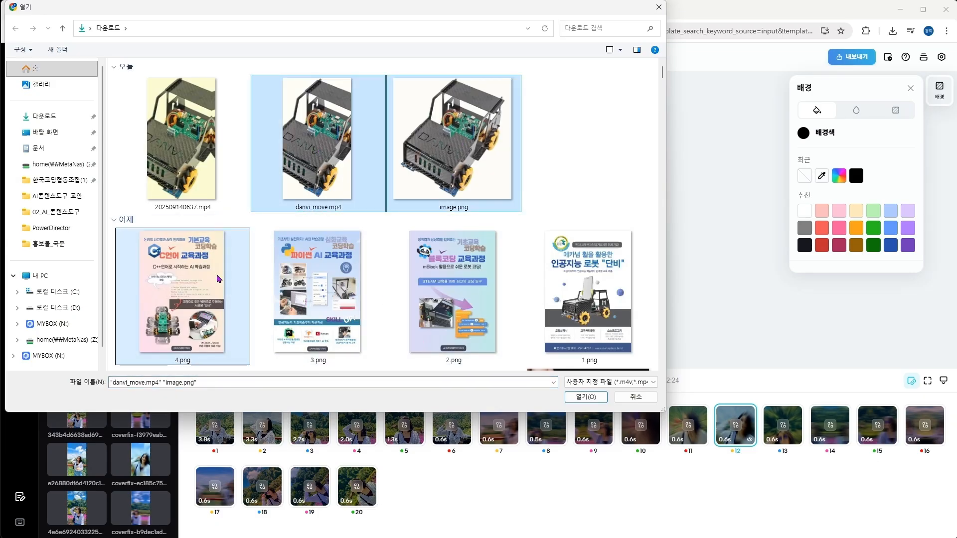
left_click(306, 280, "ctrl")
left_click(452, 289, "ctrl")
left_click(573, 299, "ctrl")
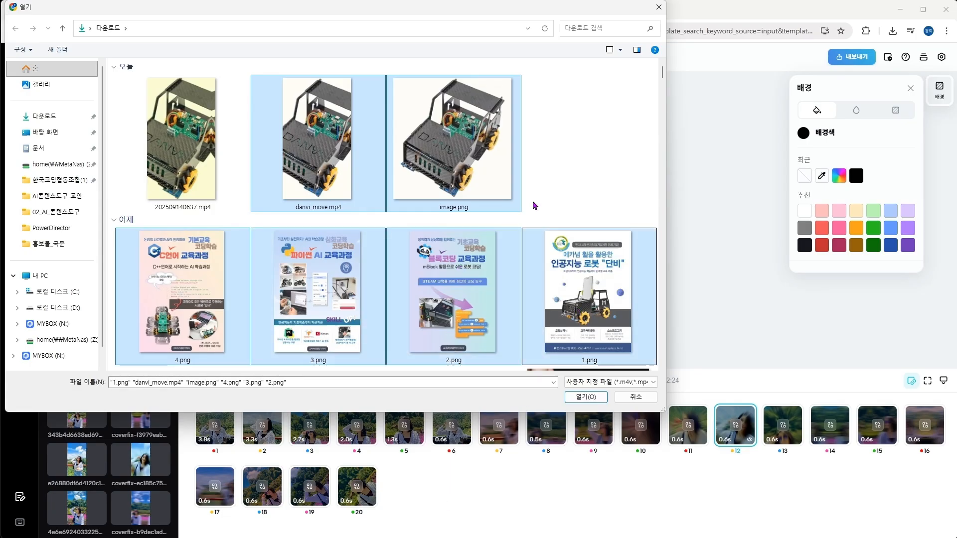
scroll(538, 190, "down", 3)
scroll(538, 186, "up", 3)
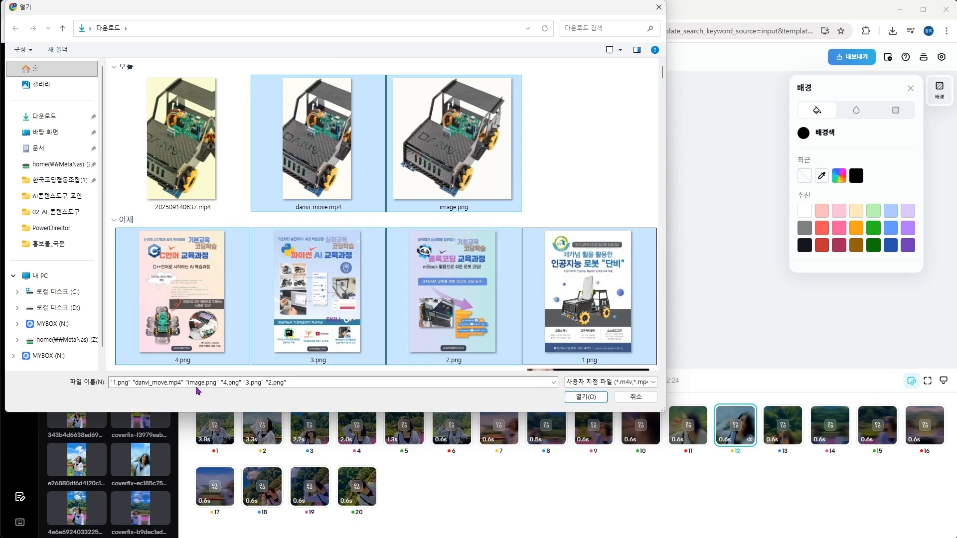
left_click(584, 399)
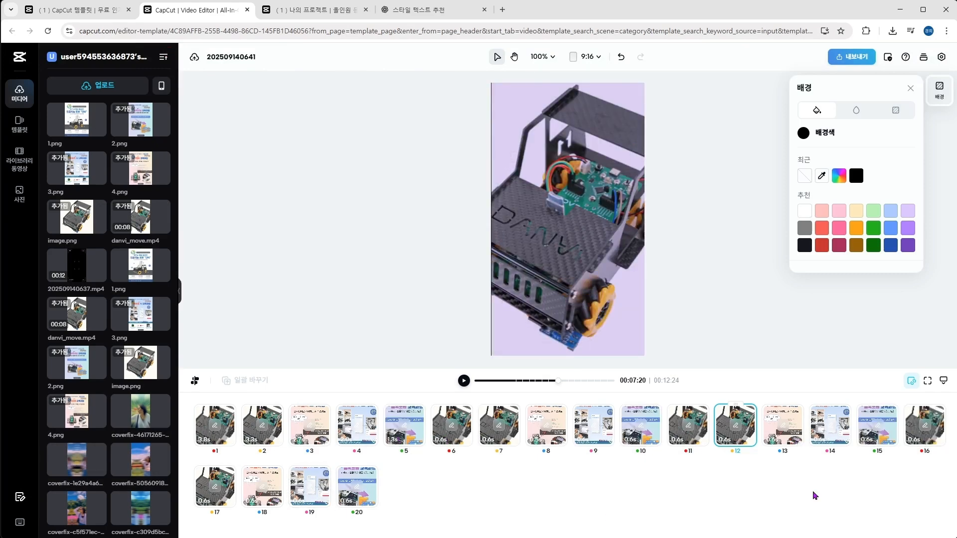
Export the video to the computer as an MP4 at 720p, 추천 품질 and 30fps
left_click(853, 59)
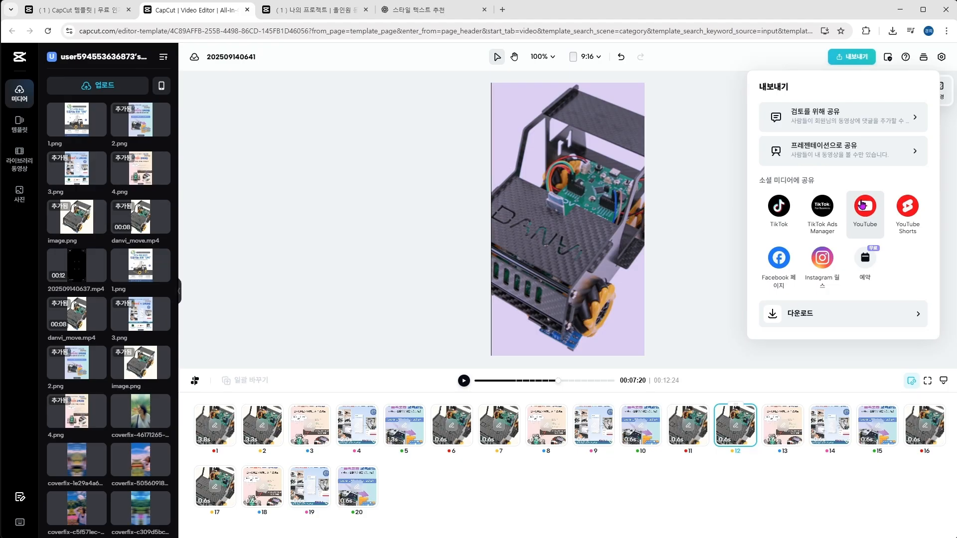
left_click(874, 320)
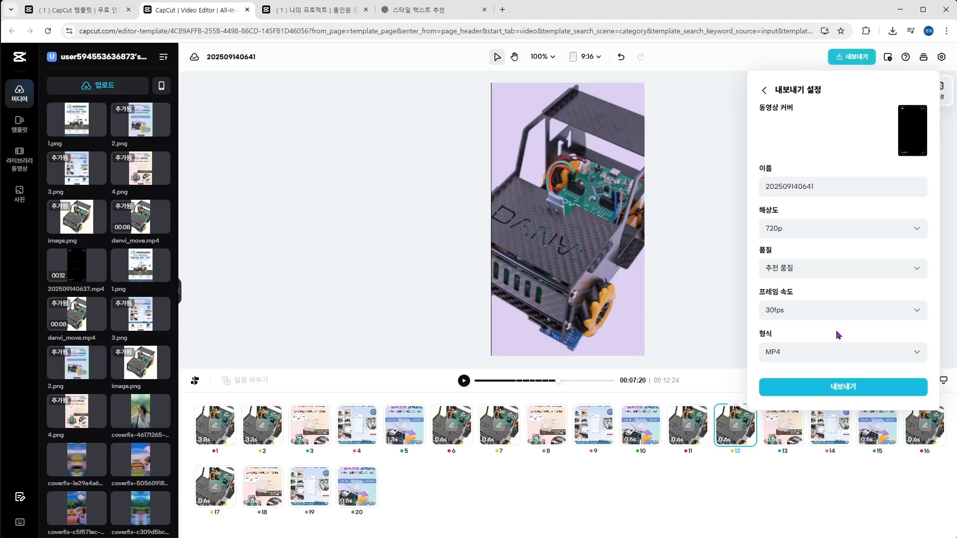
left_click(828, 180)
left_click(823, 391)
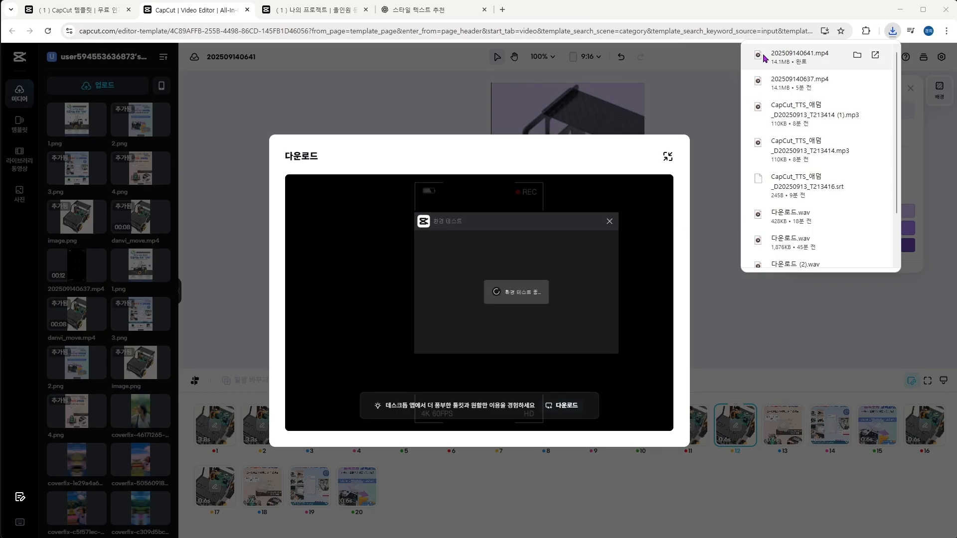
Open the downloaded 202509140641.mp4 for viewing, then close the player and the download preview
left_click(784, 62)
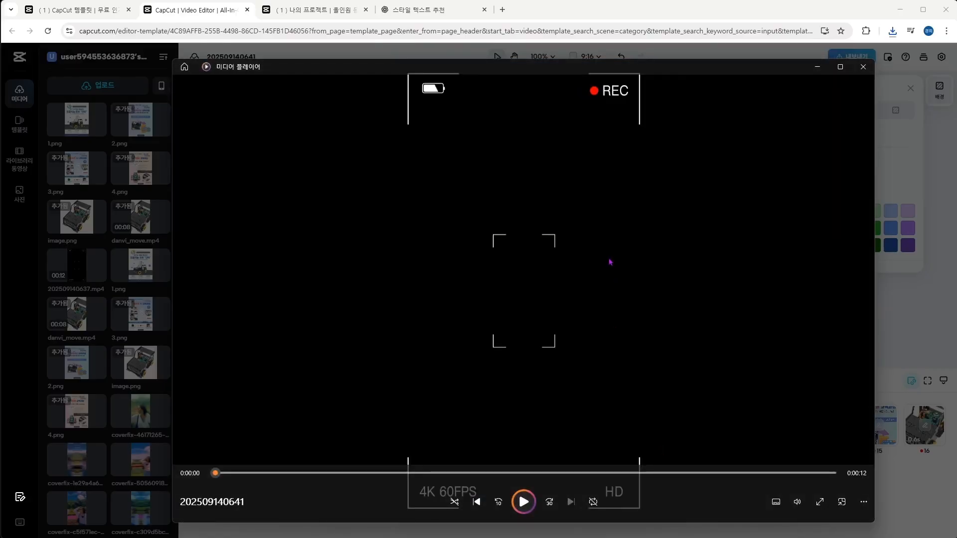
left_click(863, 66)
left_click(668, 158)
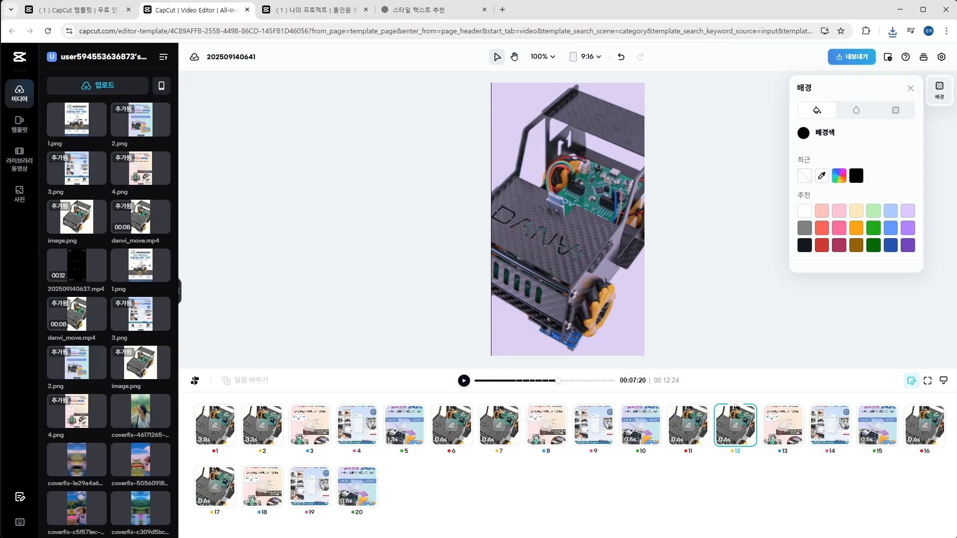
In the CapCut desktop app, create a new project and import 20_danvi_move.mp4, 20_image.png, 20_multi_speaker.wav and 20_single_speaker.wav from the 예제파일 folder
key("alt+Tab")
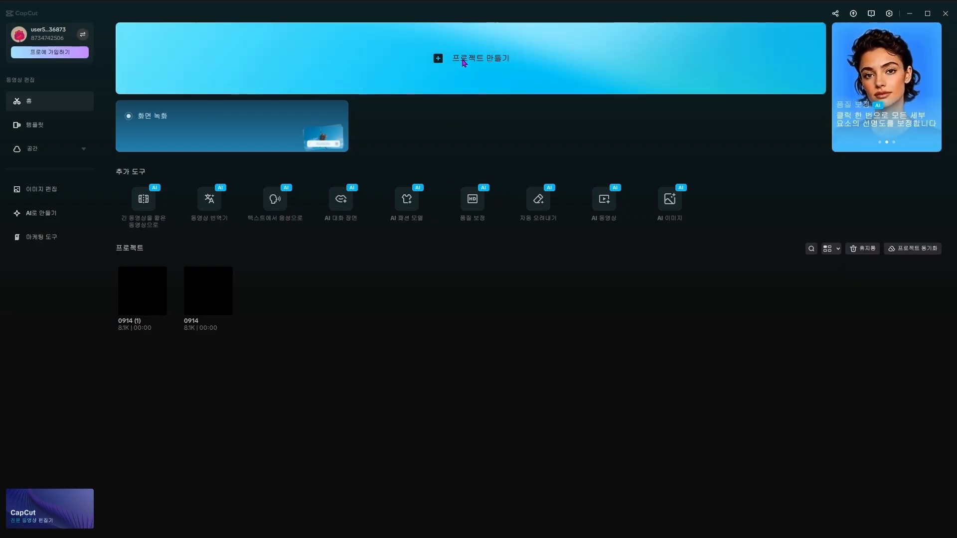
left_click(461, 62)
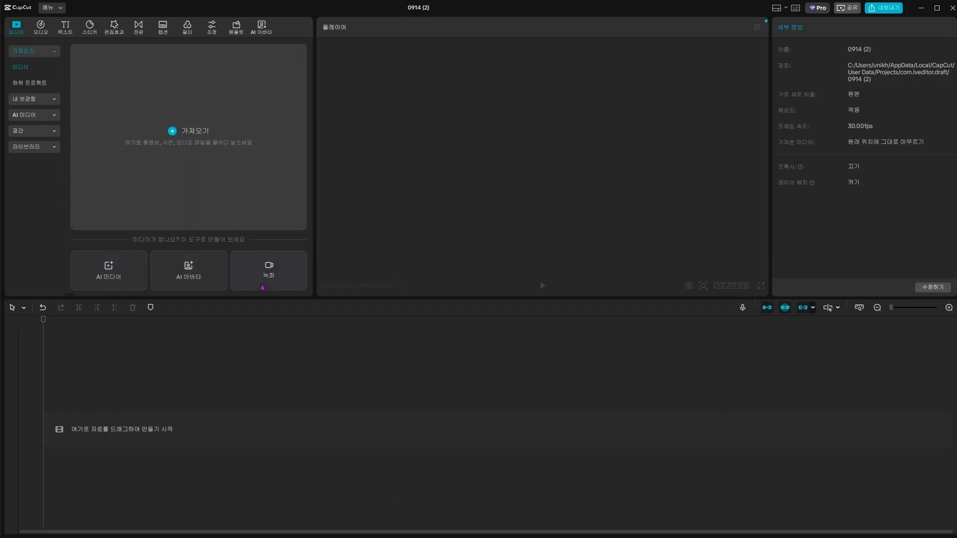
left_click(172, 132)
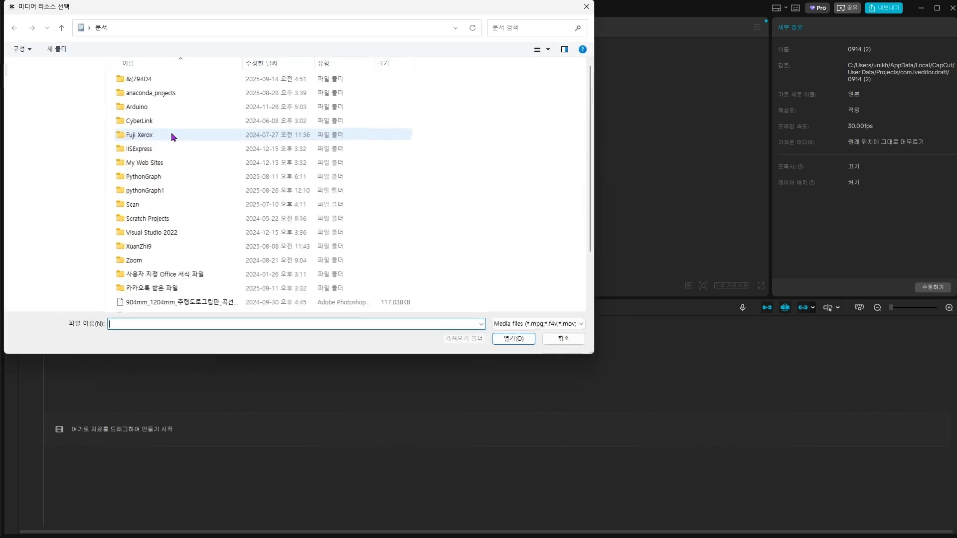
left_click(74, 120)
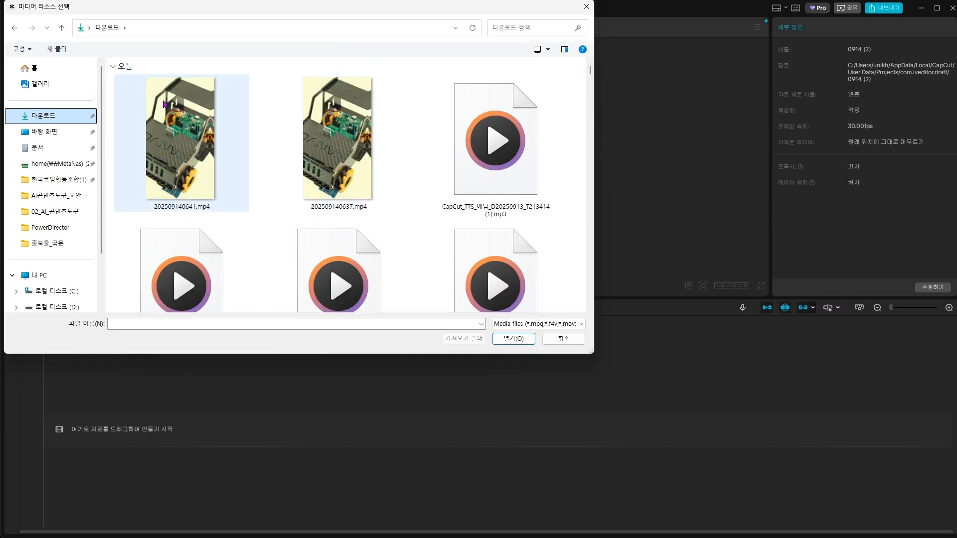
scroll(382, 155, "down", 3)
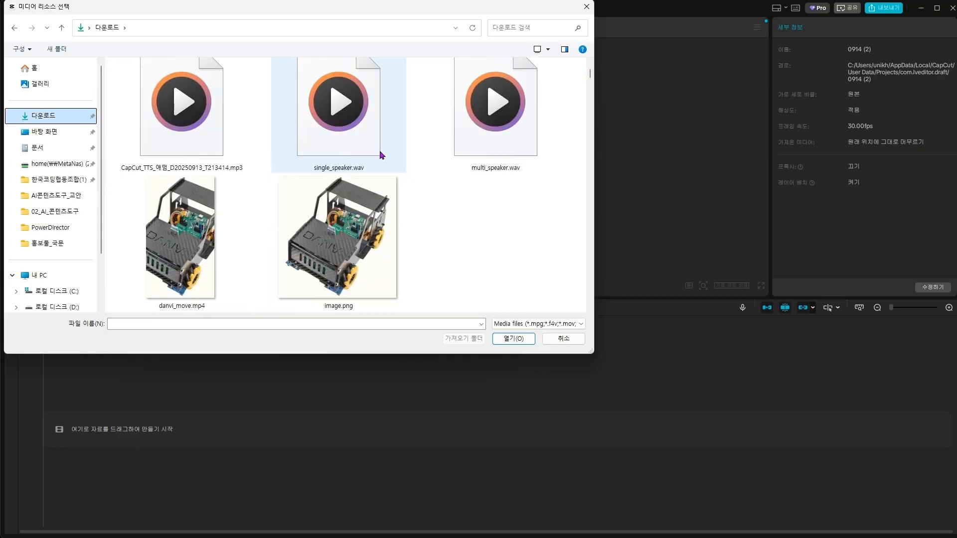
left_click(73, 211)
double_click(137, 93)
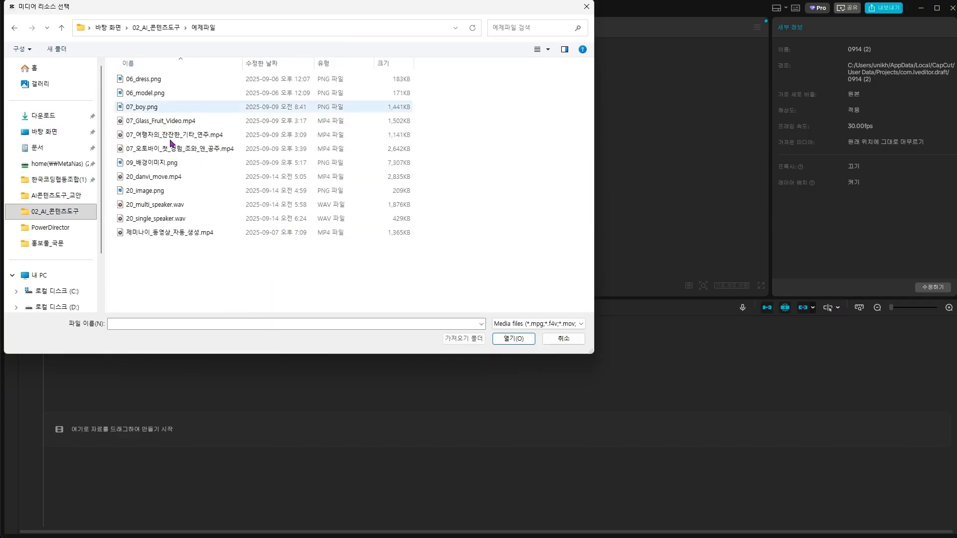
left_click(160, 178)
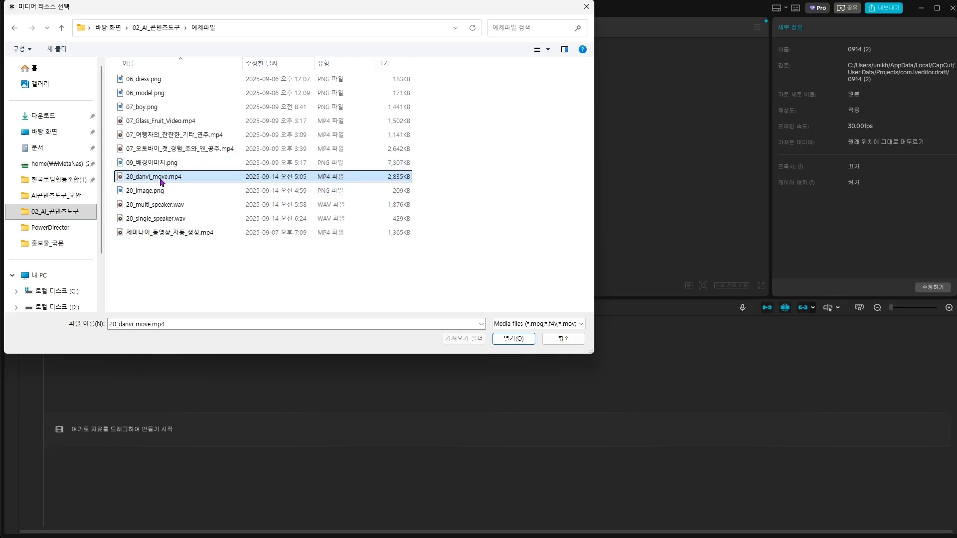
left_click(164, 220, "shift")
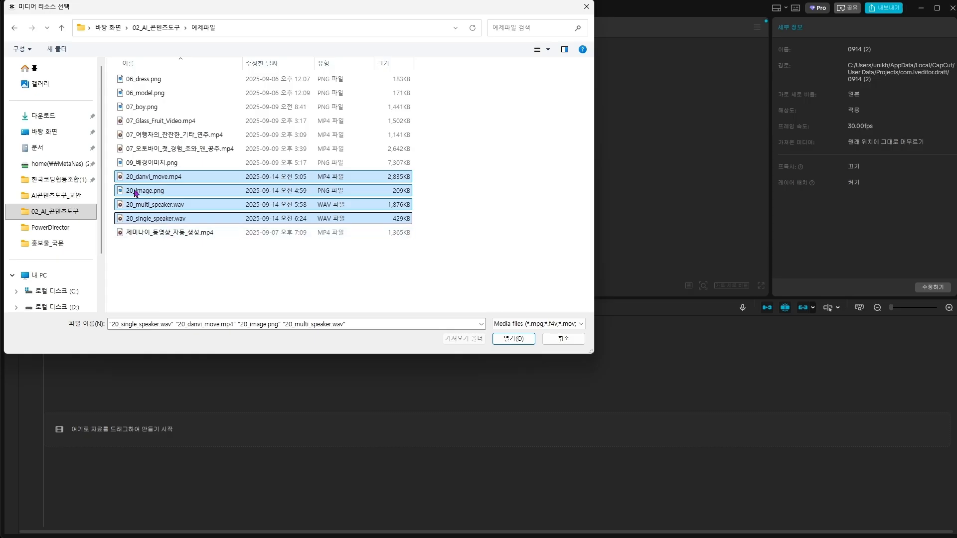
left_click(521, 343)
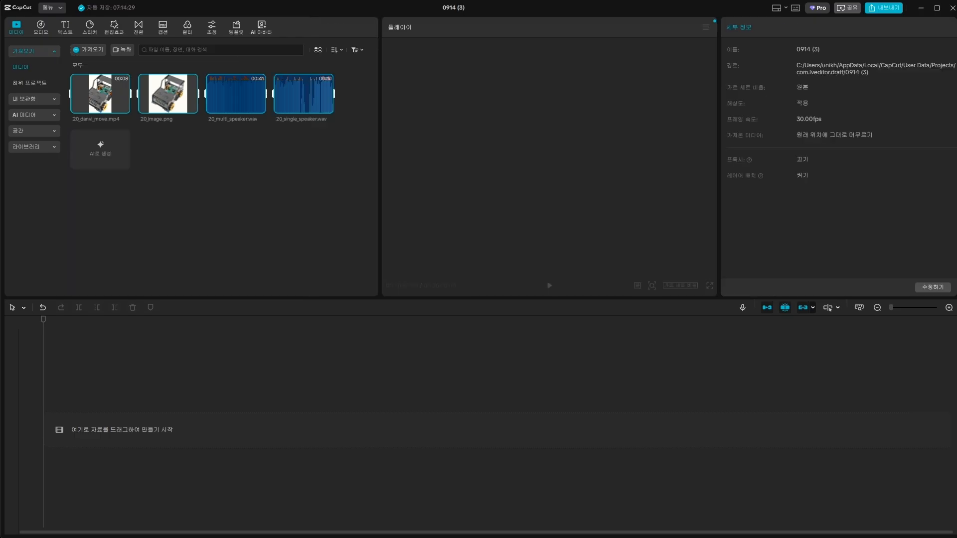
Open the keyboard shortcut list and view the timeline shortcuts
left_click(856, 15)
key("Escape")
left_click(796, 8)
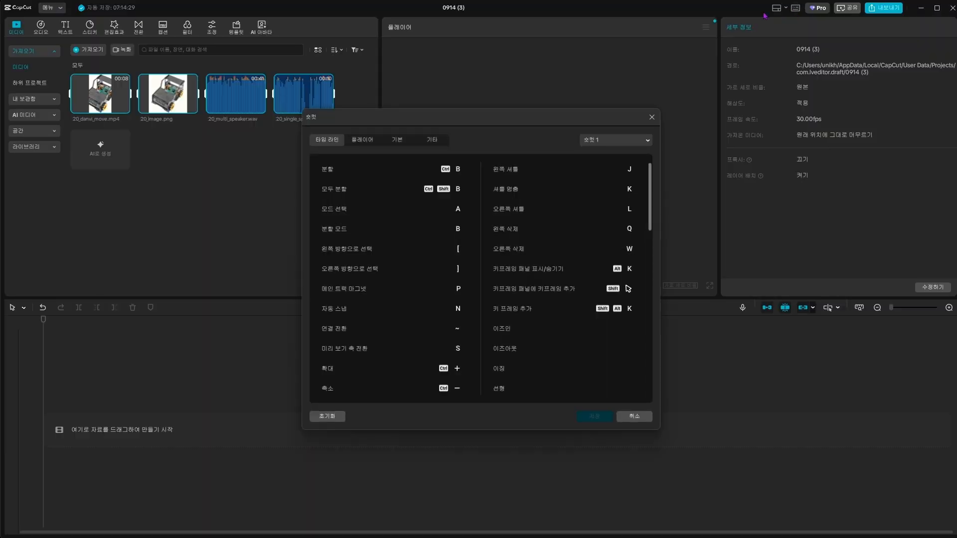
View the 플레이어, 기본, 기타 and timeline shortcut lists, return to the 플레이어 shortcuts and close the shortcut window
left_click(358, 142)
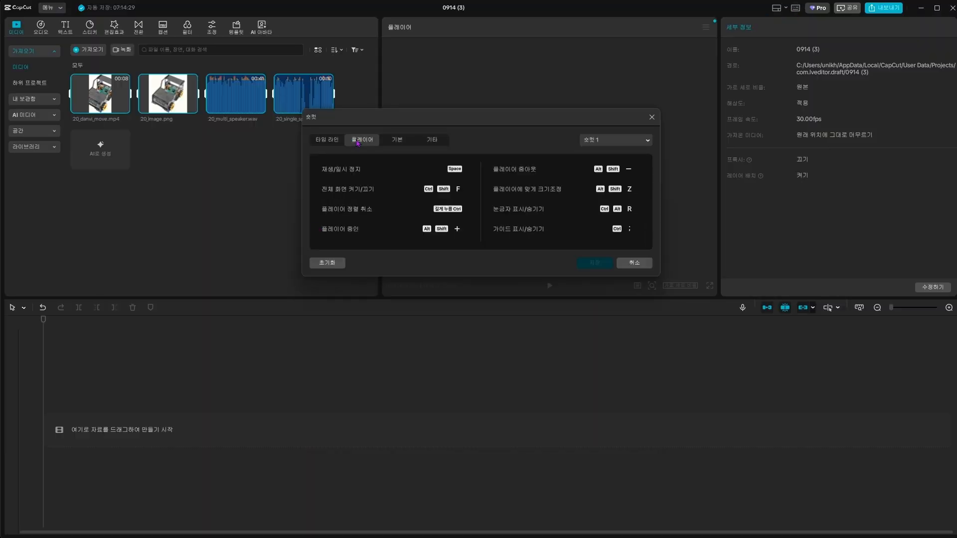
left_click(402, 143)
left_click(427, 142)
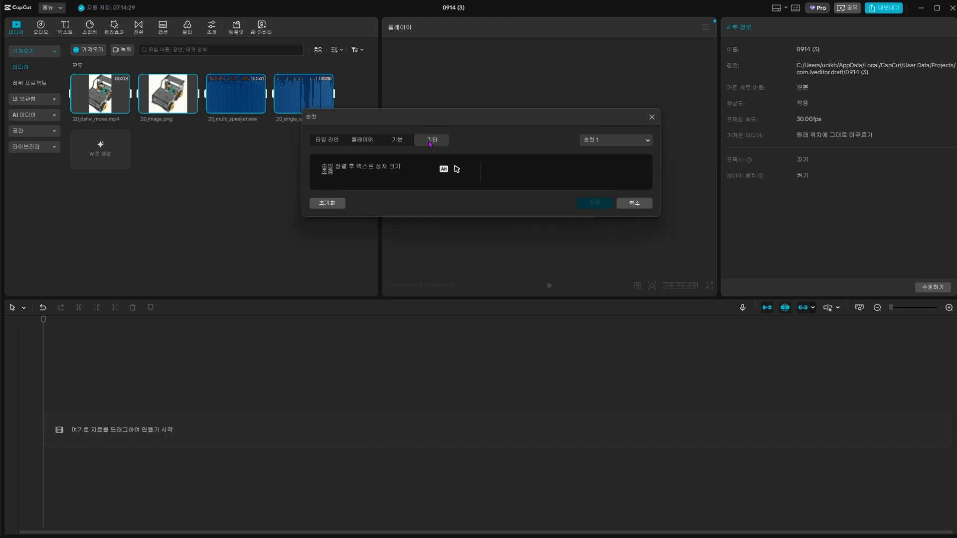
left_click(339, 144)
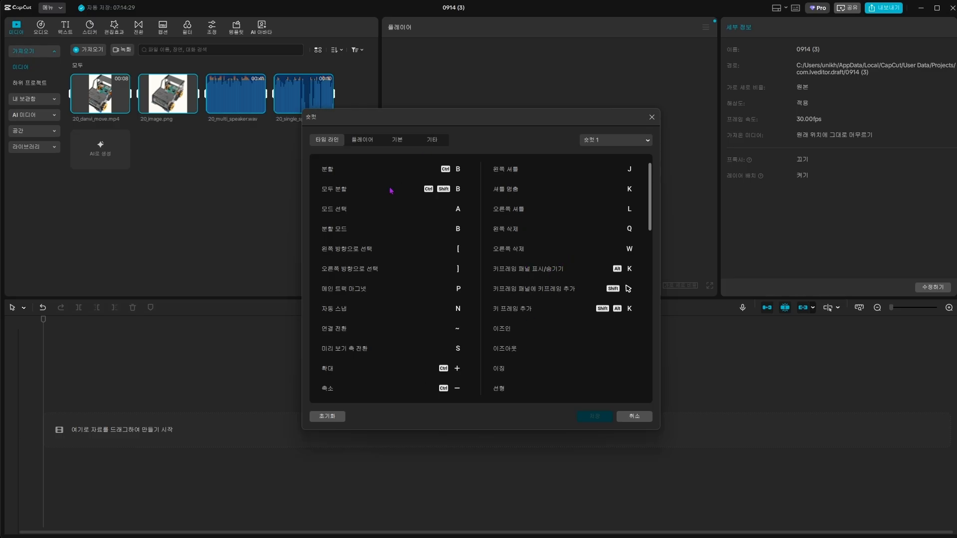
left_click(363, 140)
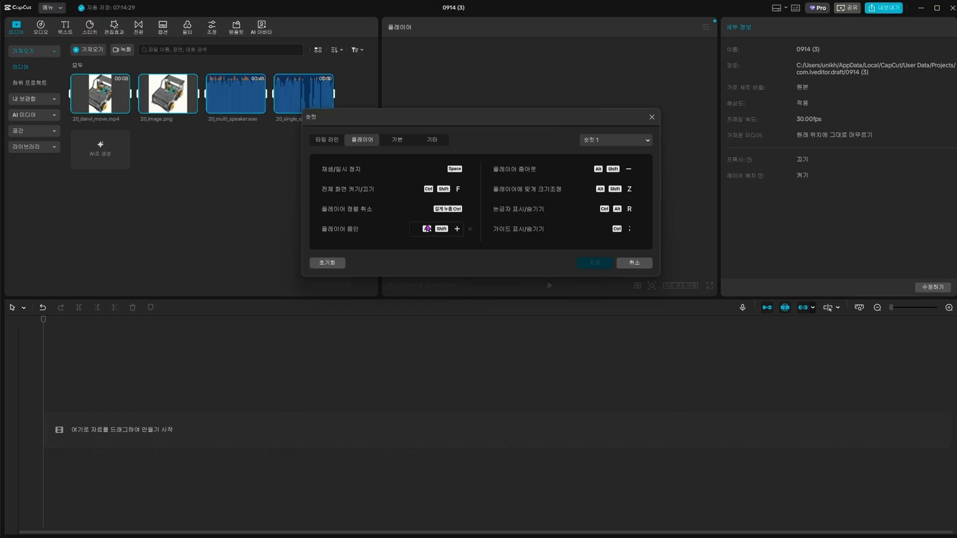
left_click(635, 264)
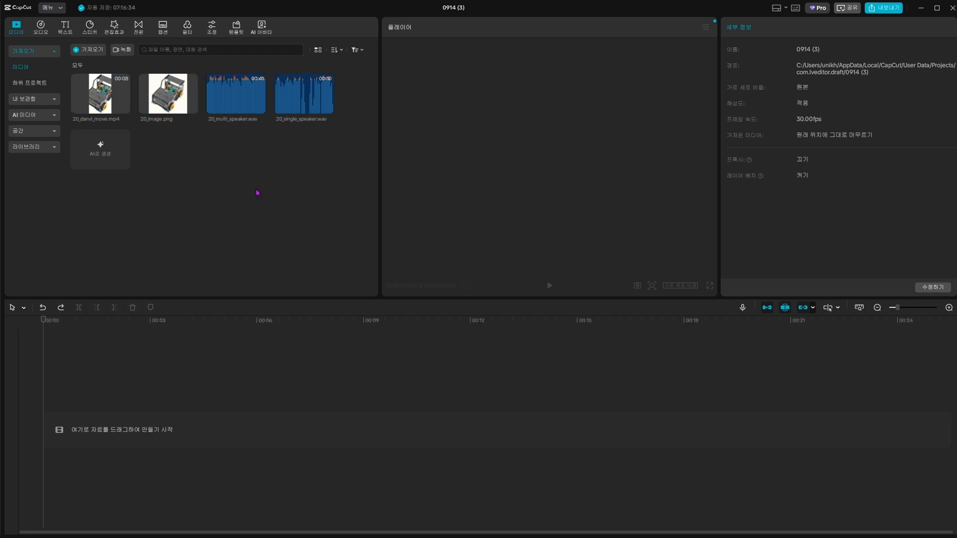
Place 20_danvi_move.mp4 at the start of the main track on the timeline
mouse_move(98, 96)
left_click_drag(98, 97, 94, 425)
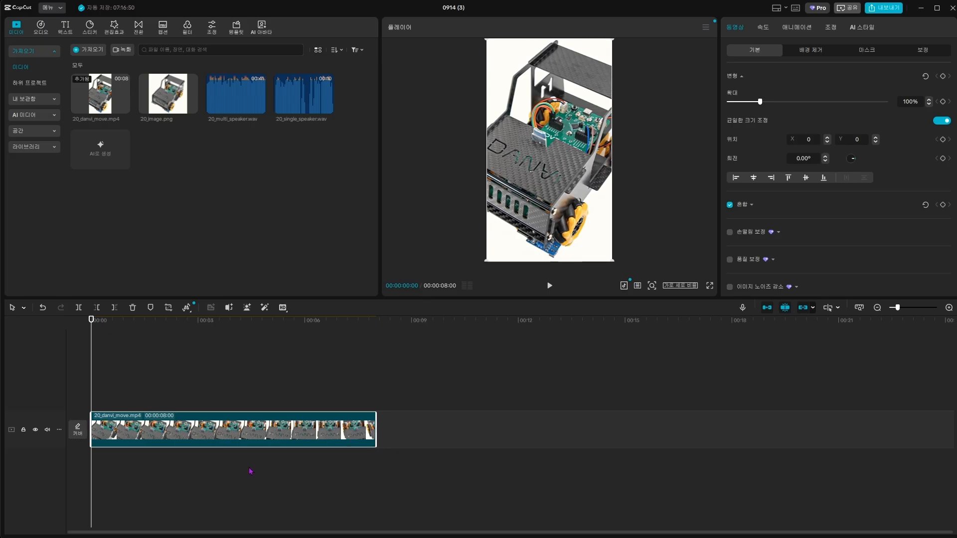
Try the 9:16 aspect ratio for the project and return it to 원본
left_click(687, 289)
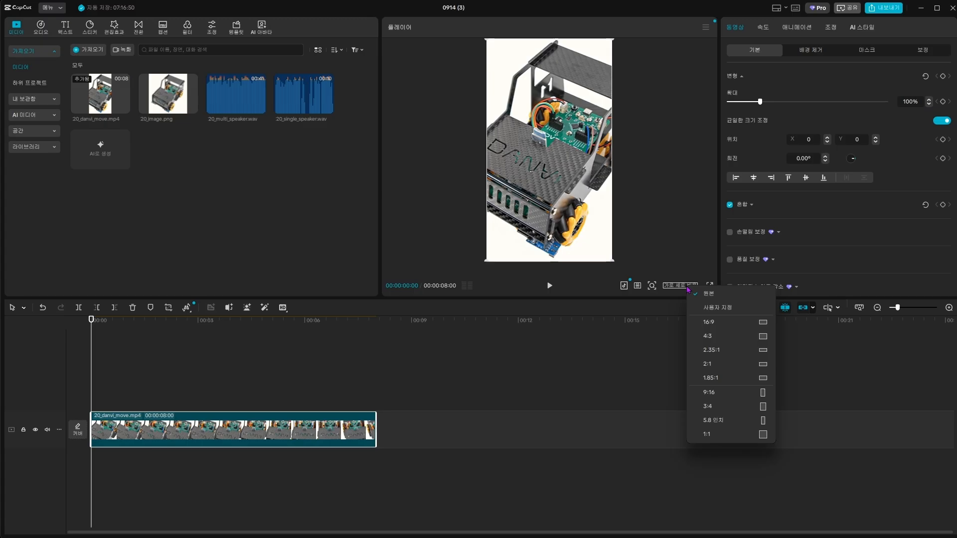
left_click(707, 393)
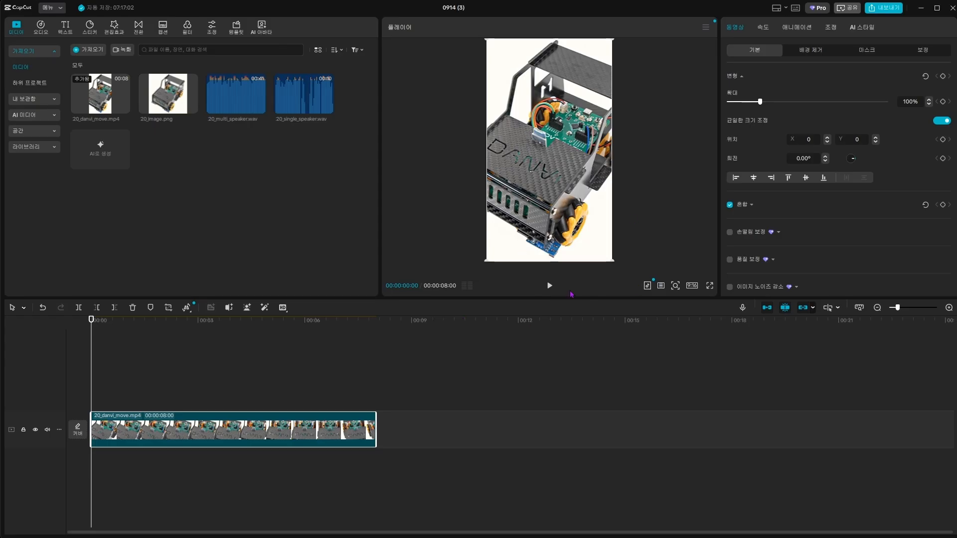
left_click(692, 286)
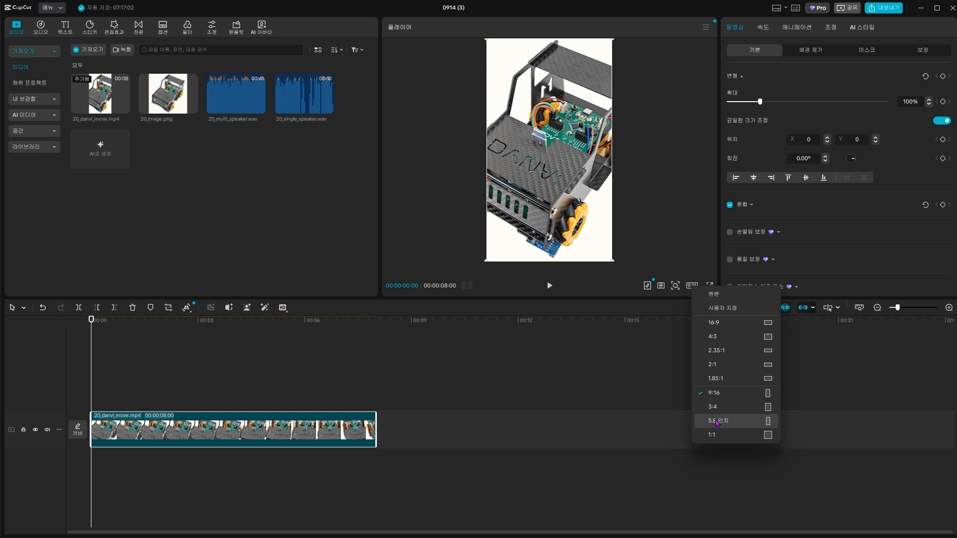
left_click(727, 297)
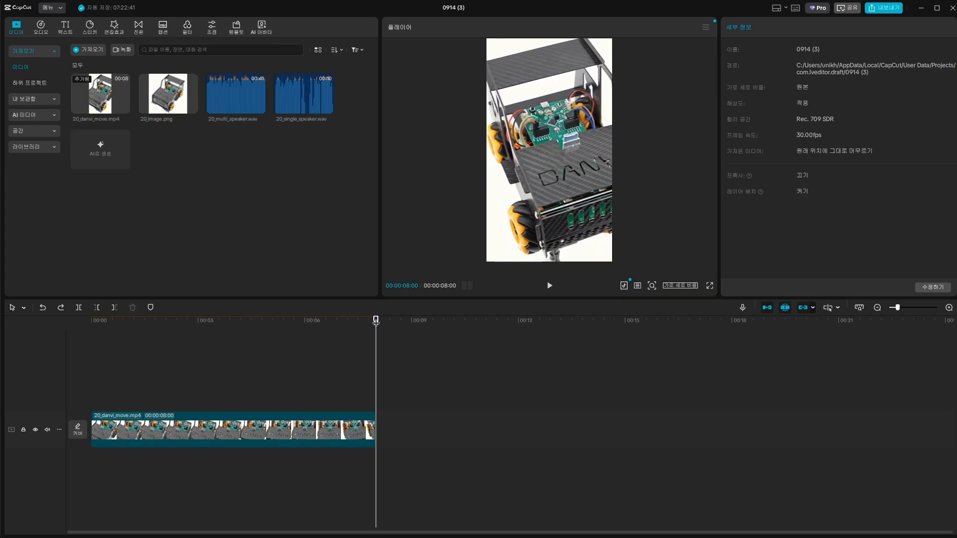
Split the 20_danvi_move.mp4 clip at 00:00:06:11
left_click_drag(375, 320, 186, 343)
left_click(265, 365)
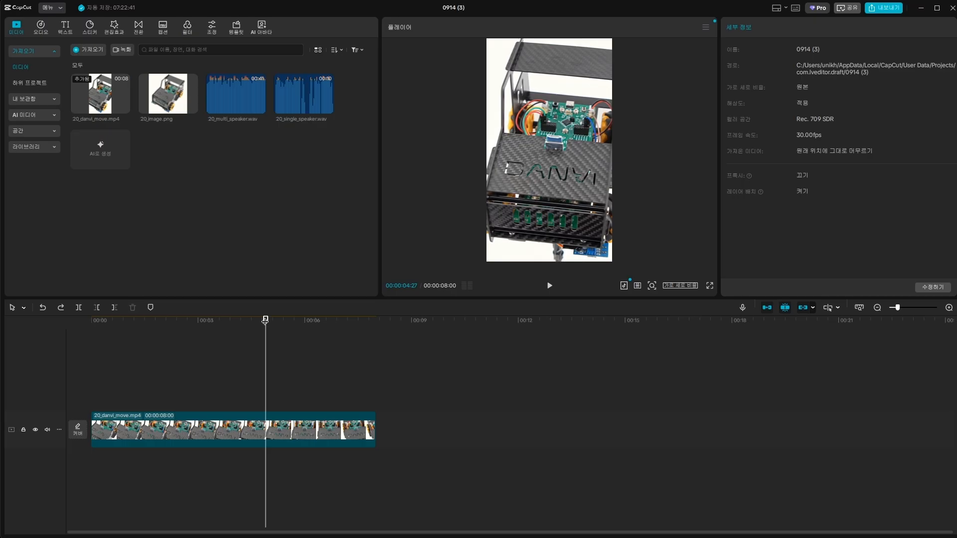
left_click_drag(267, 320, 322, 321)
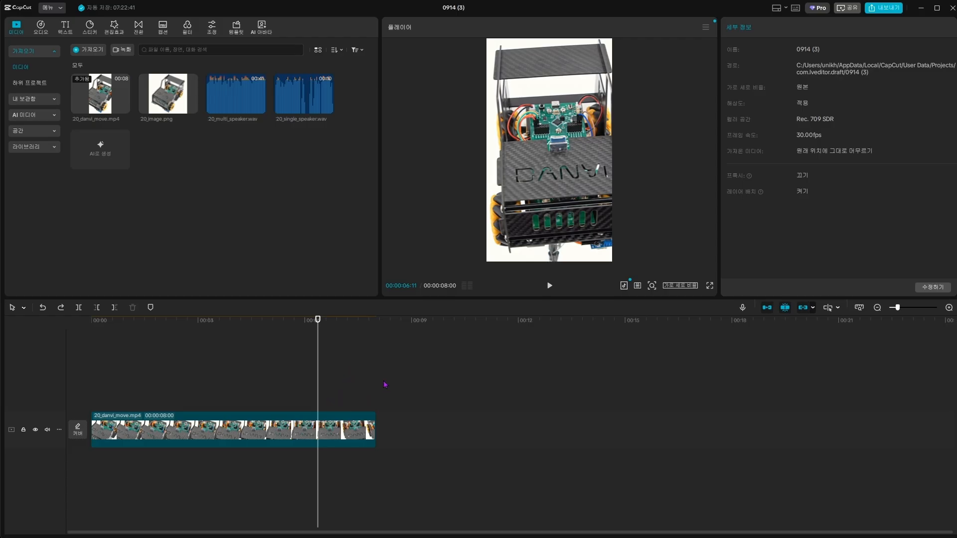
key("ctrl+b")
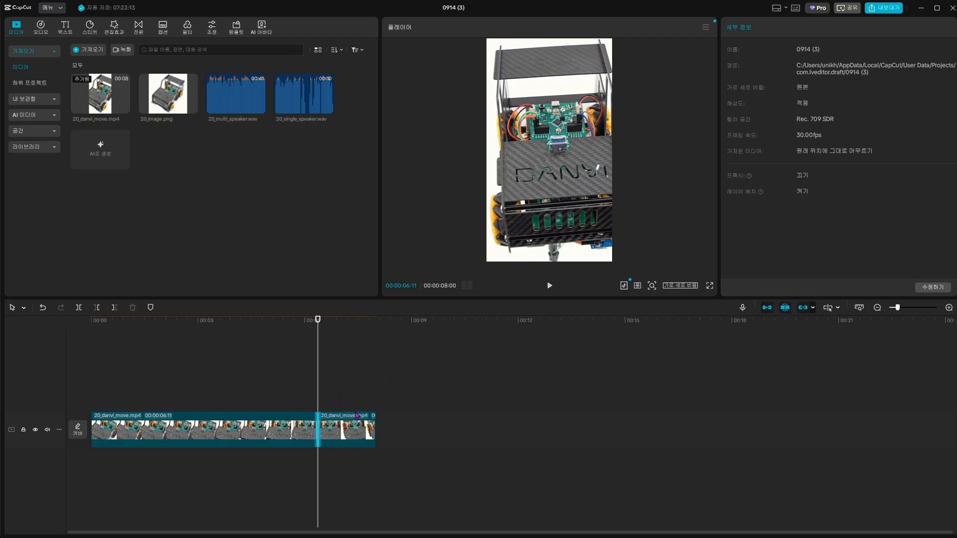
Move the playhead frame by frame just past the first cut and split the clip again at 00:00:06:17
left_click_drag(318, 322, 344, 322)
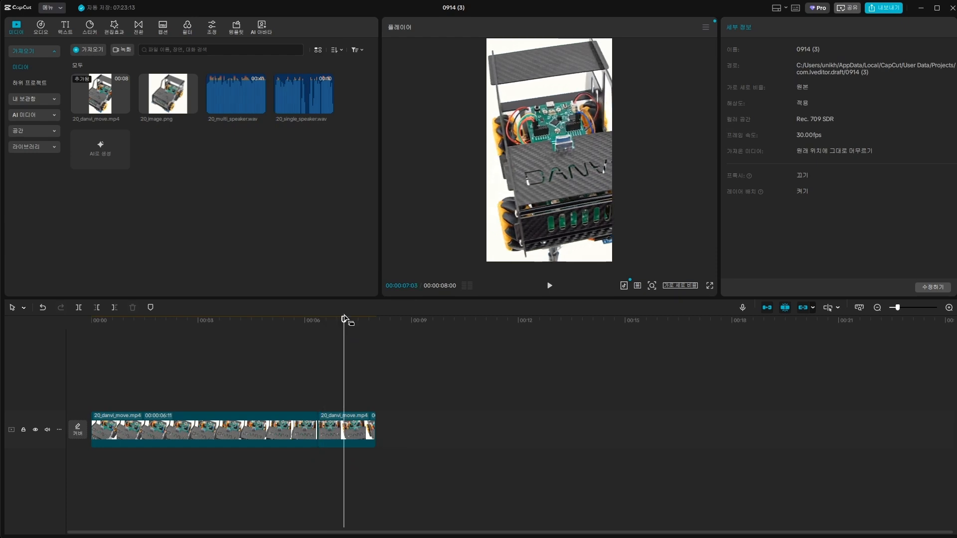
left_click_drag(344, 321, 318, 328)
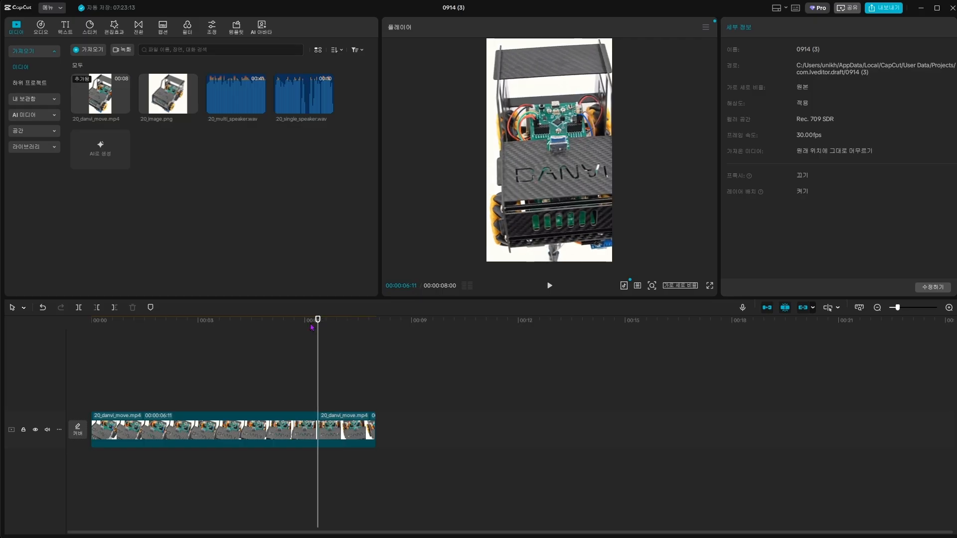
key("Right")
key("Right")
key("Right")
key("Right")
key("Right")
key("Right")
key("Left")
key("Left")
key("Left")
key("Left")
key("Left")
key("Left")
key("Right")
key("Right")
key("Right")
key("Right")
key("Right")
key("Right")
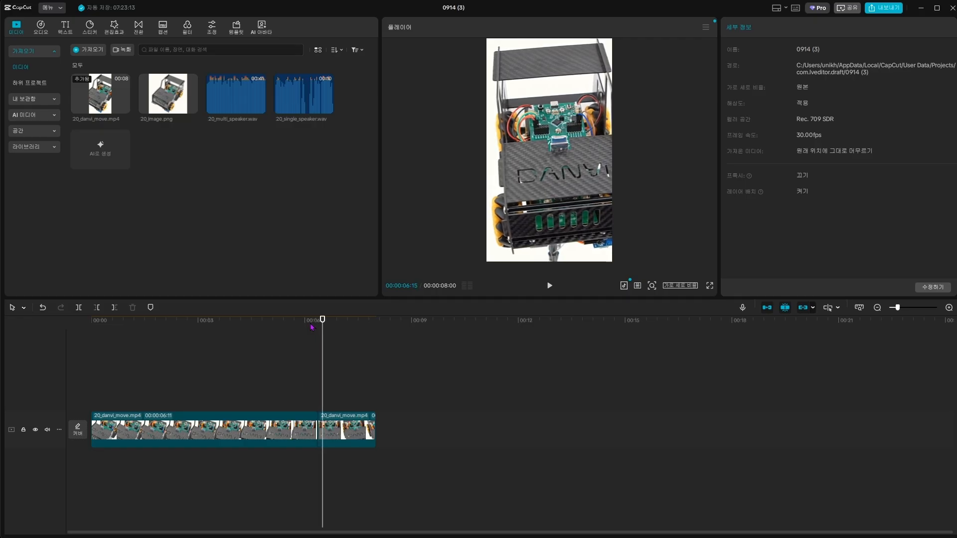
key("ctrl+b")
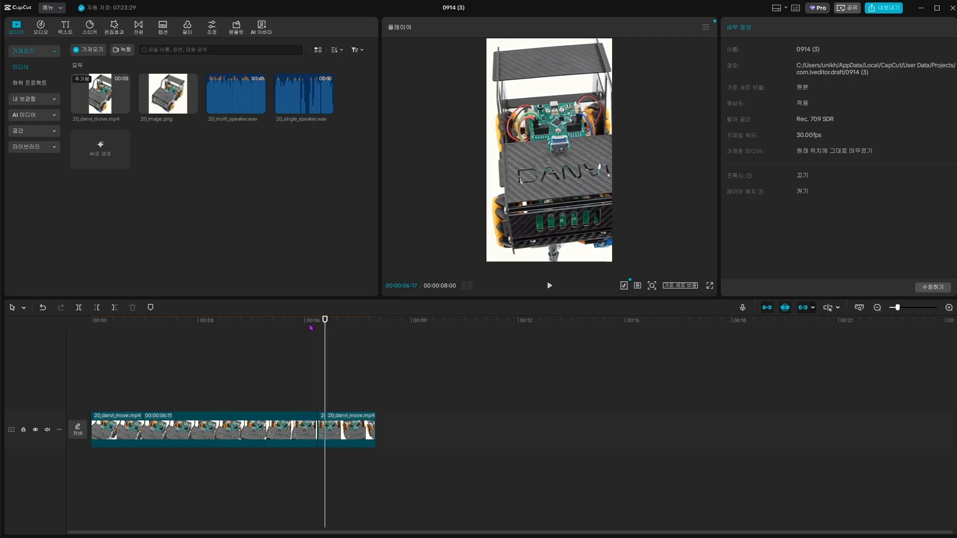
Delete the short middle segment with the main track magnet on and undo the deletion
left_click(321, 435)
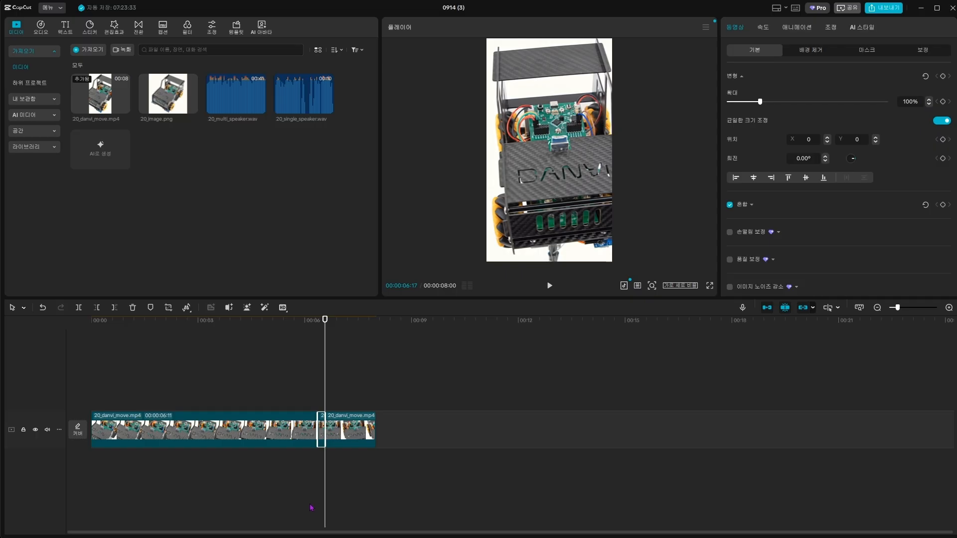
key("Delete")
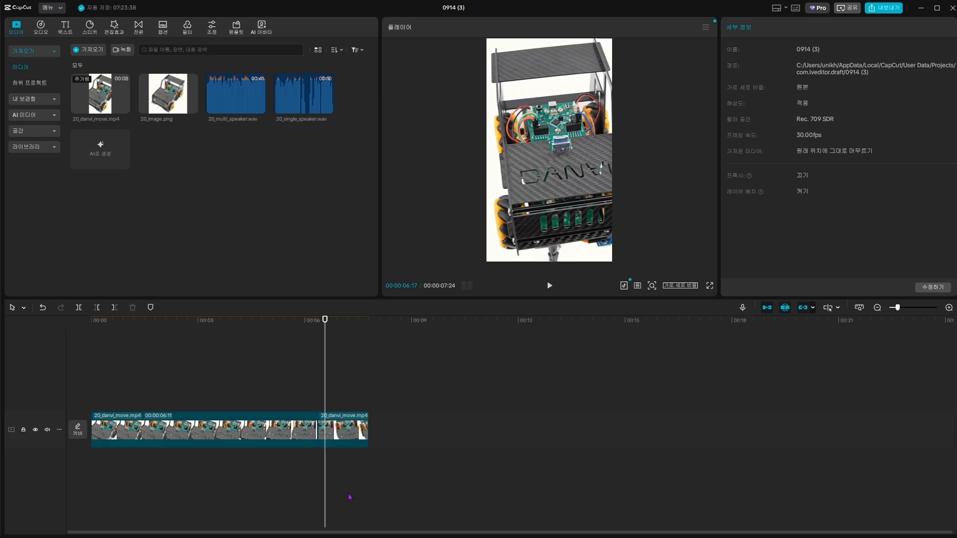
key("ctrl+z")
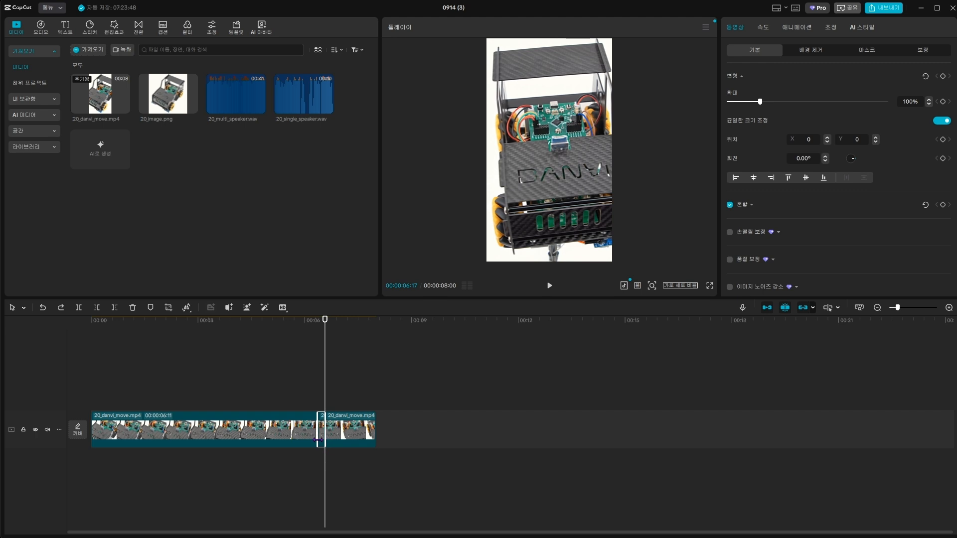
Turn off the main track magnet, delete the short middle segment, and turn the magnet back on
left_click(768, 308)
key("Delete")
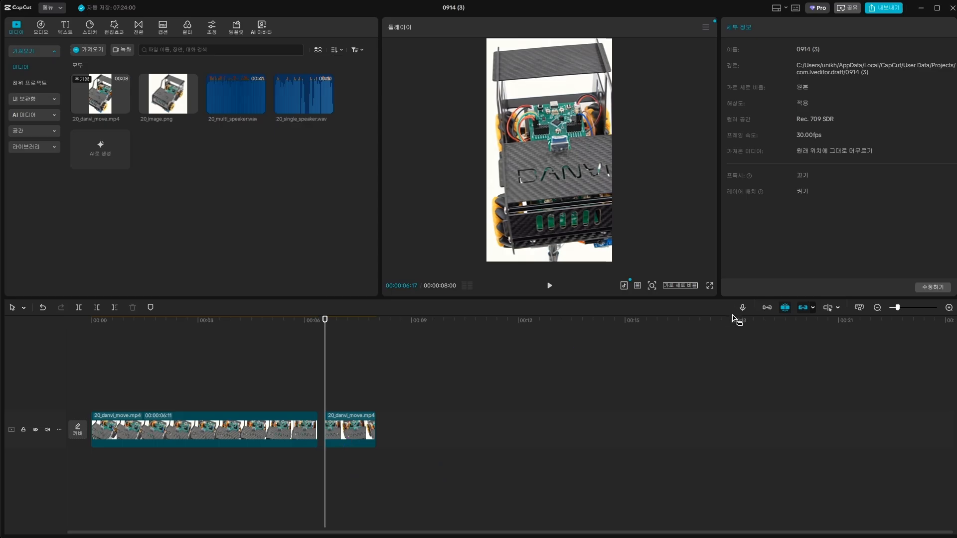
left_click(768, 308)
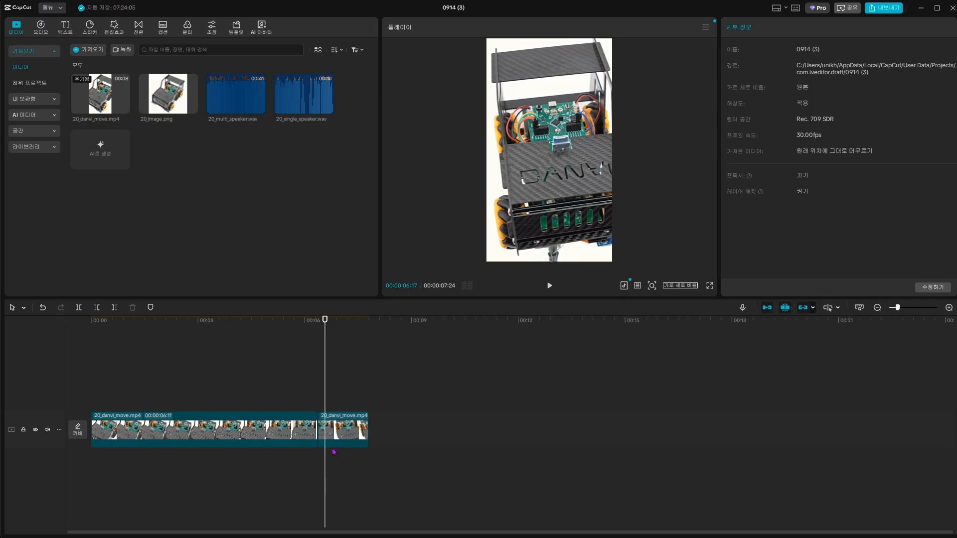
Step the playhead backward and forward frame by frame to examine the first segment of the clip
key("Left")
key("Left")
key("Left")
key("Left")
key("Left")
key("Left")
key("Left")
key("Left")
key("Left")
key("Left")
key("Left")
key("Left")
key("Left")
key("Left")
key("Left")
key("Left")
key("Left")
key("Left")
key("Left")
key("Left")
key("Left")
key("Left")
key("Left")
key("Left")
key("Left")
key("Left")
key("Left")
key("Left")
key("Left")
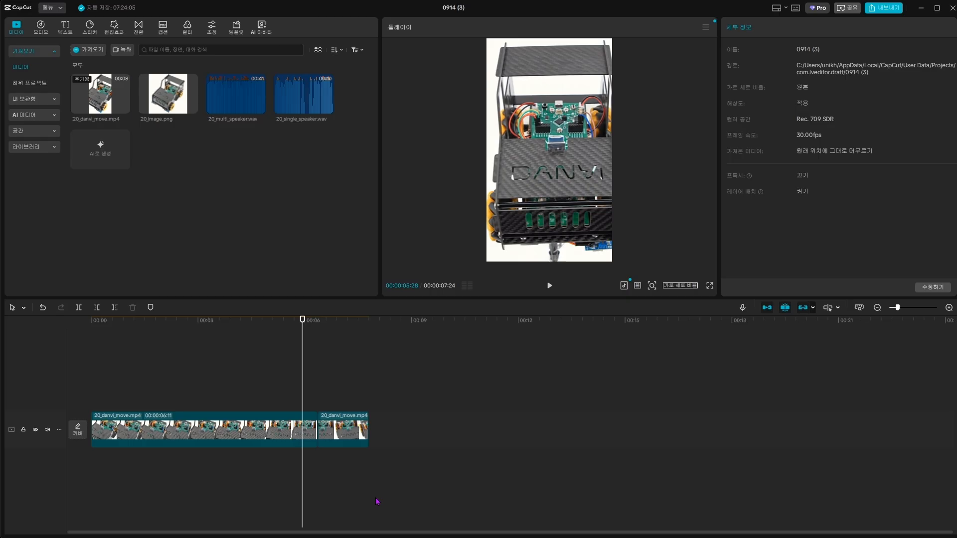
key("Left")
key("Left")
key("Left")
key("Left")
key("Left")
key("Left")
key("Left")
key("Left")
key("Left")
key("Left")
key("Left")
key("Left")
key("Left")
key("Left")
key("Left")
key("Left")
key("Left")
key("Left")
key("Left")
key("Left")
key("Right")
key("Right")
key("Right")
key("Right")
key("Right")
key("Right")
key("Right")
key("Right")
key("Right")
key("Right")
key("Right")
key("Right")
key("Right")
key("Right")
key("Right")
key("Right")
key("Right")
key("Right")
key("Right")
key("Right")
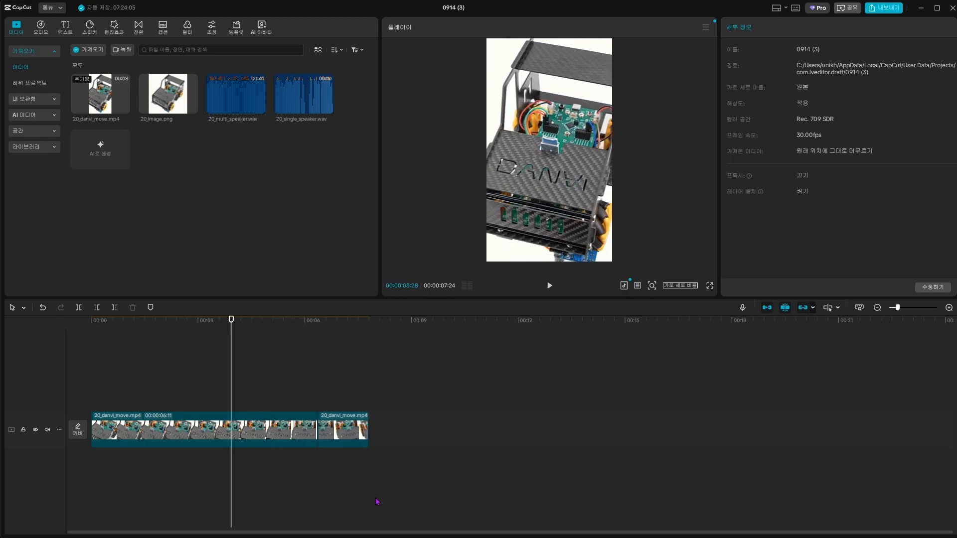
key("Right")
key("Right")
key("Right")
key("Right")
key("Right")
key("Right")
key("Right")
key("Right")
key("Right")
key("Right")
key("Right")
key("Right")
key("Right")
key("Right")
key("Right")
key("Right")
key("Right")
key("Right")
key("Right")
key("Right")
key("Right")
key("Right")
key("Right")
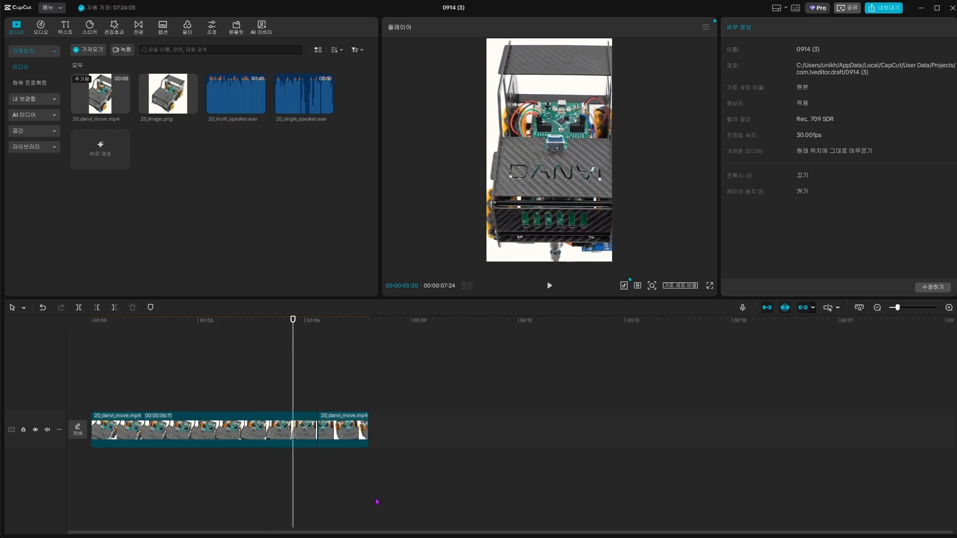
key("Left")
key("Left")
key("Left")
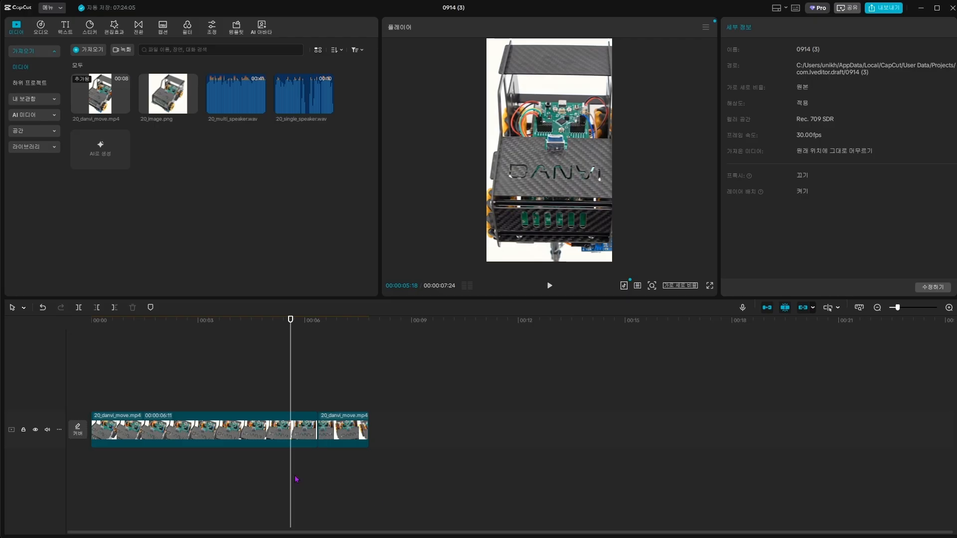
Cut away the first segment's part after 00:00:04:15 and its part before about the 3-second mark
left_click_drag(290, 320, 252, 320)
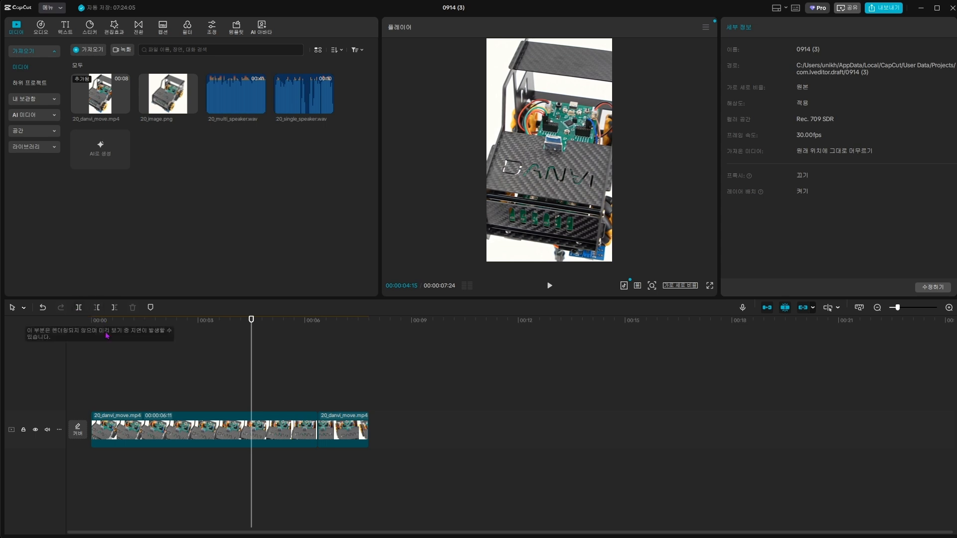
left_click(115, 308)
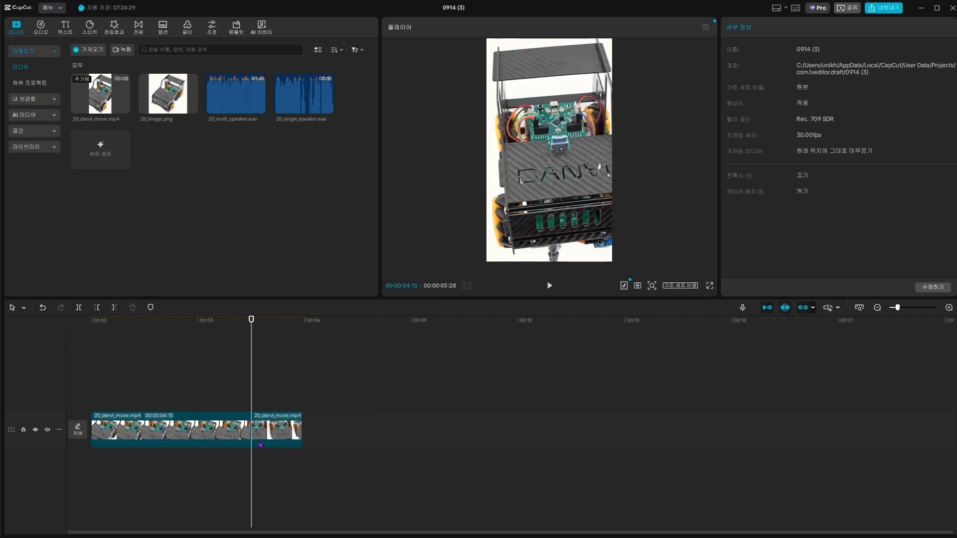
left_click(115, 308)
left_click(195, 328)
left_click(97, 308)
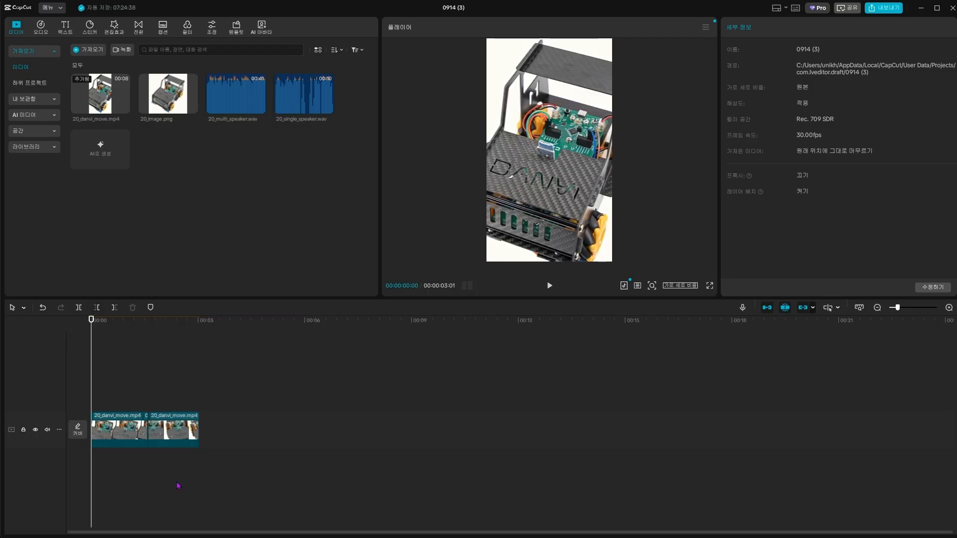
Undo the trims, the deletion, the magnet changes and the splits until 20_danvi_move.mp4 is one whole clip
left_click(43, 309)
left_click(43, 309)
left_click(43, 309)
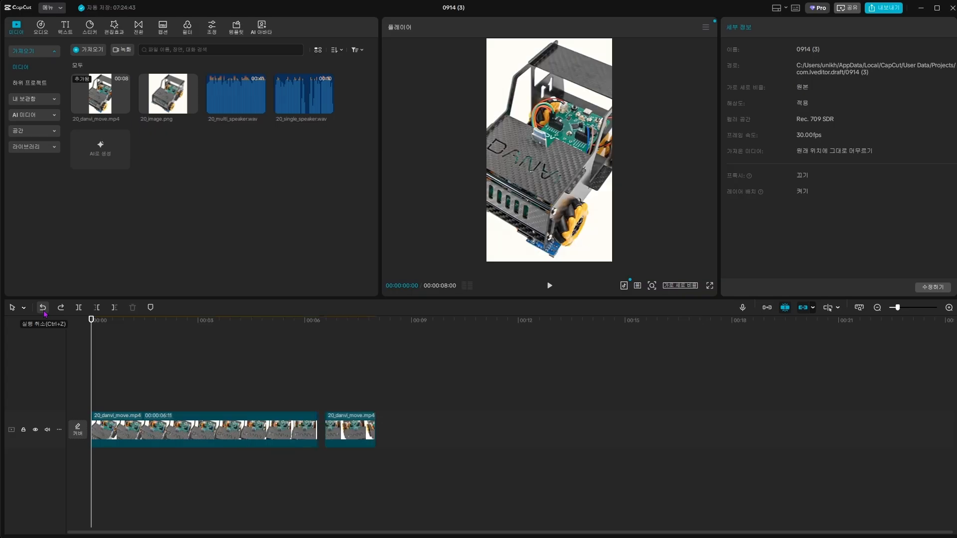
left_click(42, 309)
left_click(43, 307)
left_click(43, 307)
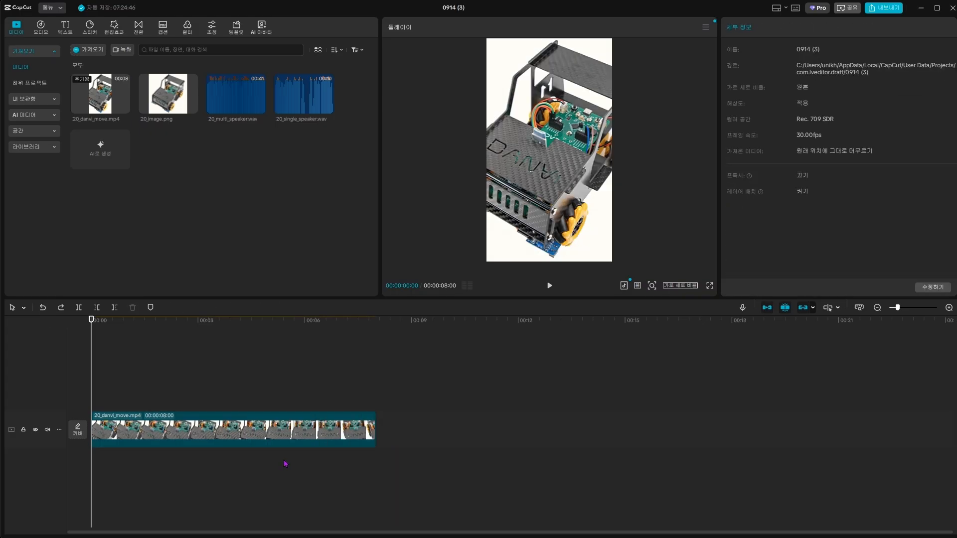
Place 20_single_speaker.wav under the video clip from the timeline start and move the playhead near the audio's end, to 00:00:08:29
left_click(227, 362)
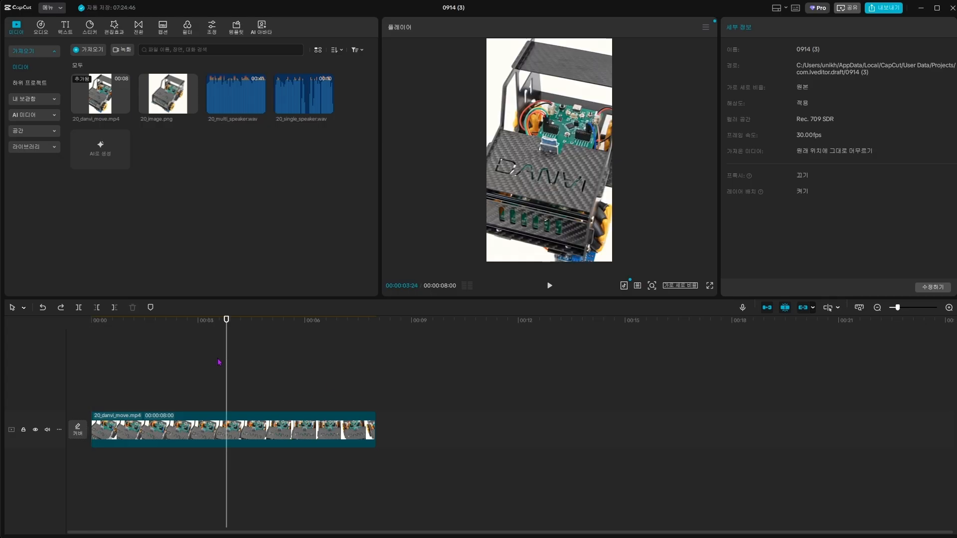
key("End")
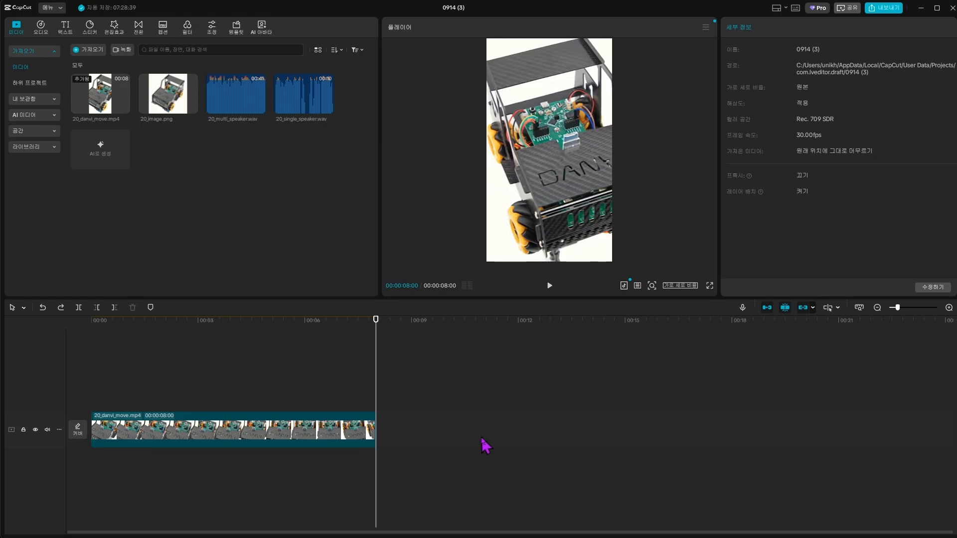
mouse_move(295, 104)
left_click_drag(309, 106, 67, 462)
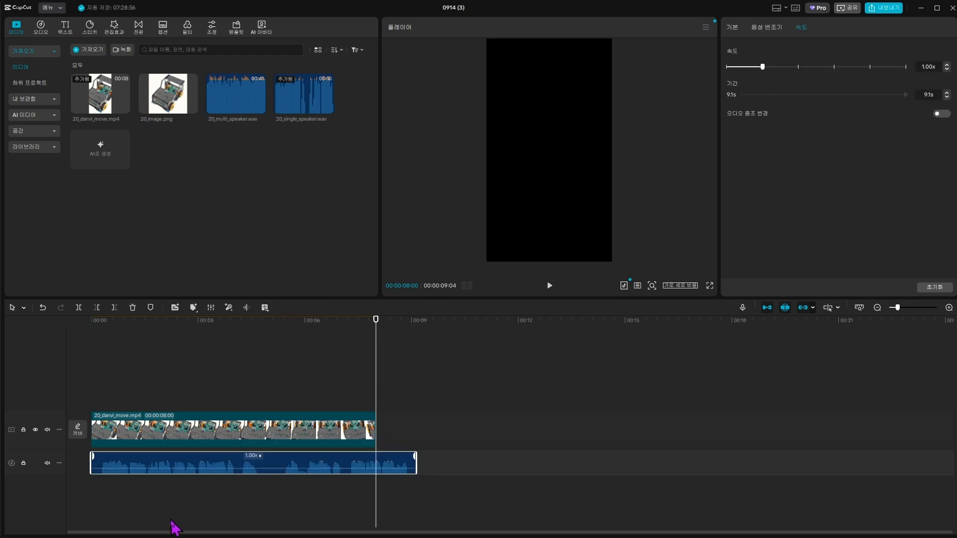
left_click(411, 461)
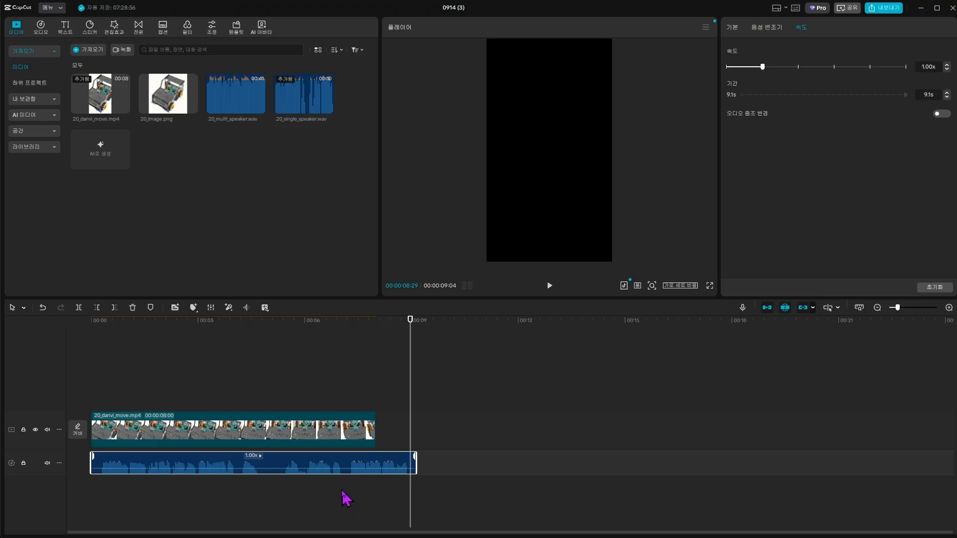
Speed up the 20_single_speaker.wav narration to 1.15x so it ends with the video clip
left_click(254, 512)
left_click(284, 471)
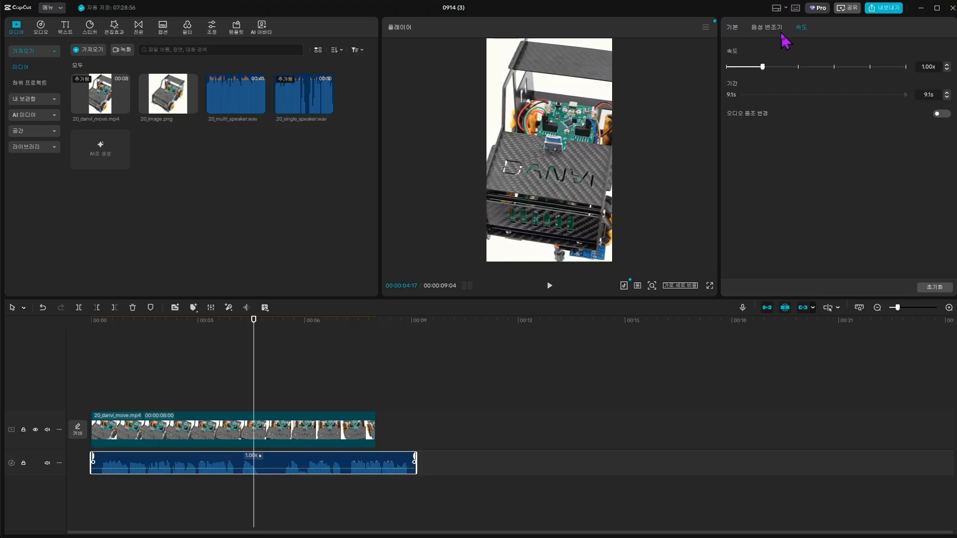
left_click(733, 28)
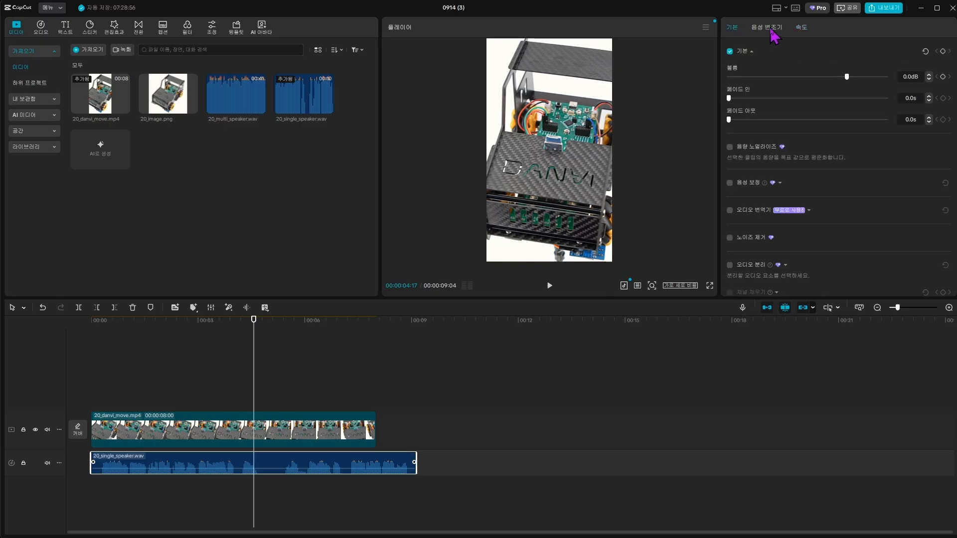
left_click(769, 29)
left_click(804, 27)
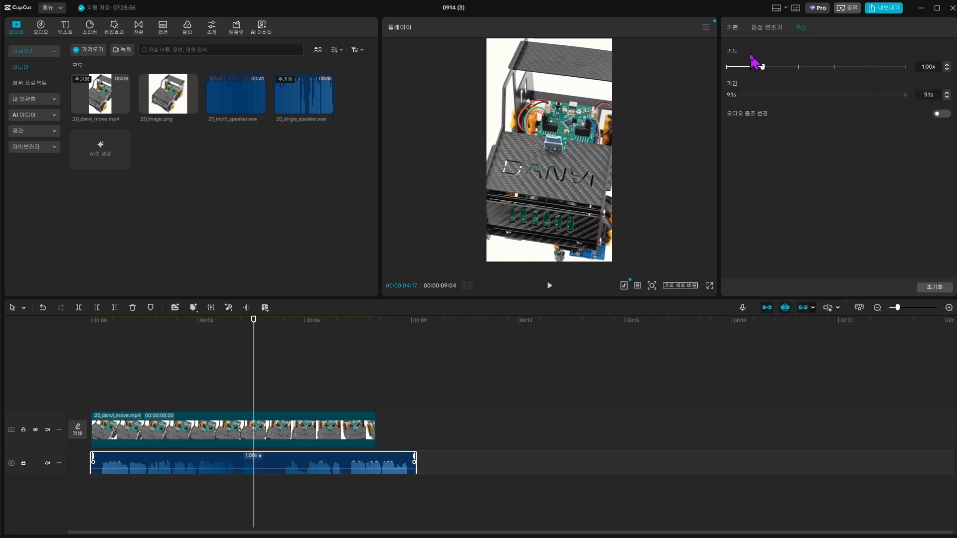
left_click_drag(763, 68, 770, 70)
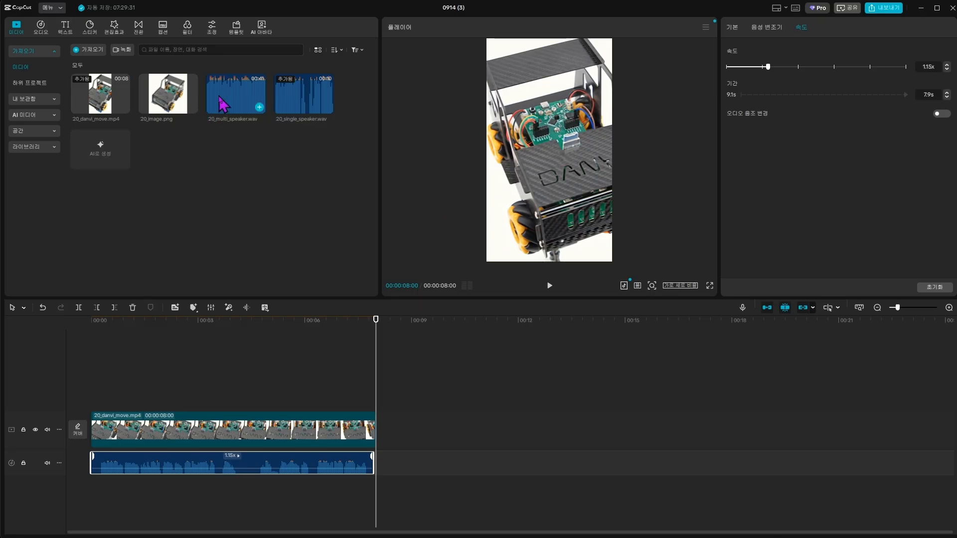
Place 20_multi_speaker.wav directly after the first narration at 00:00:08:00 and play across the join
left_click_drag(220, 105, 387, 462)
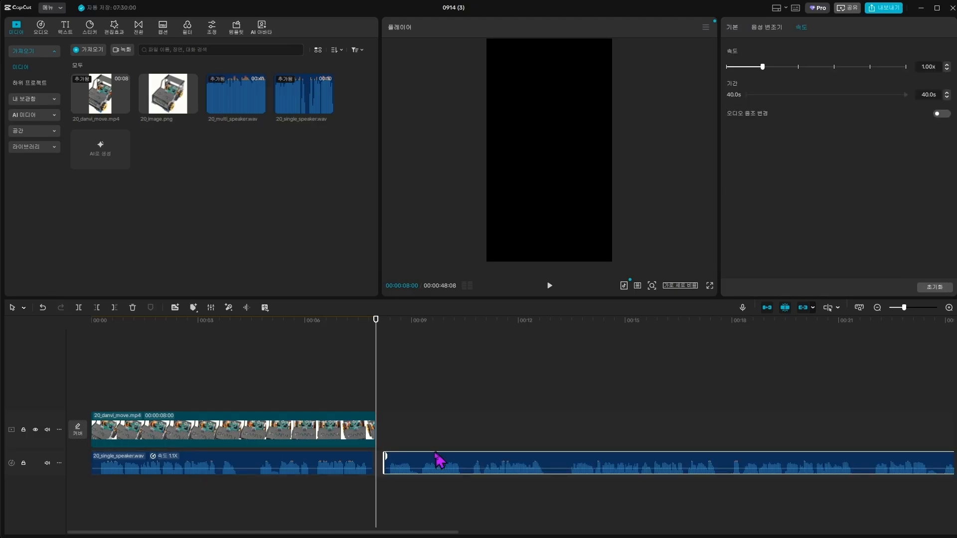
left_click_drag(432, 478, 435, 477)
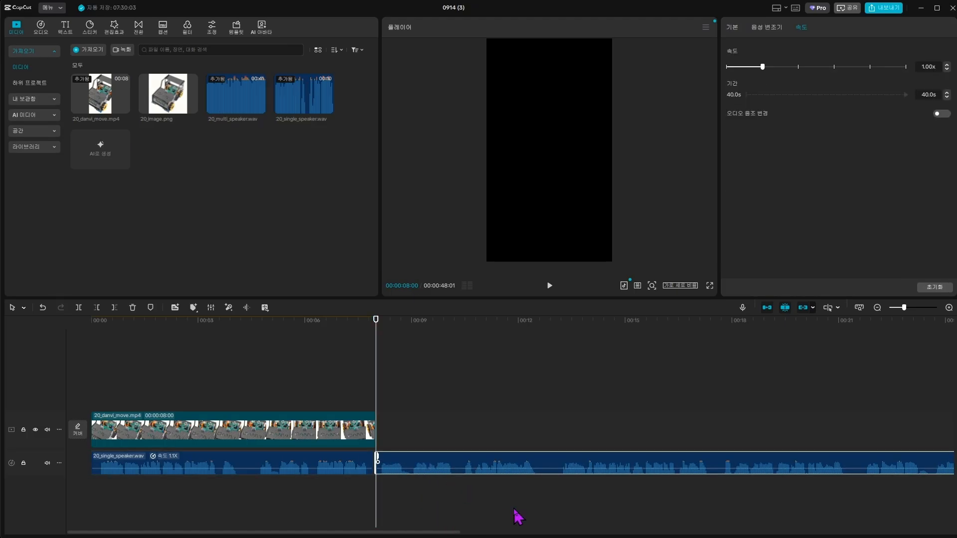
key("space")
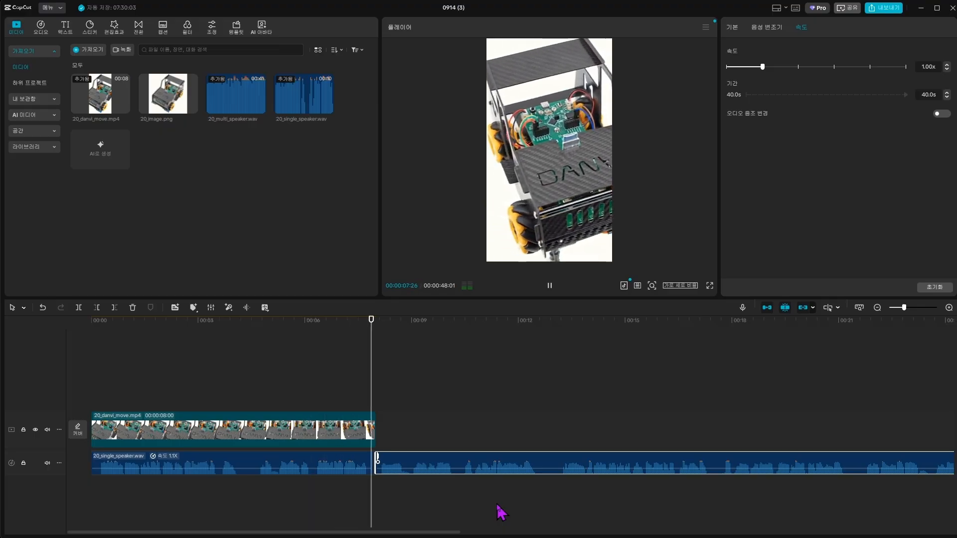
key("space")
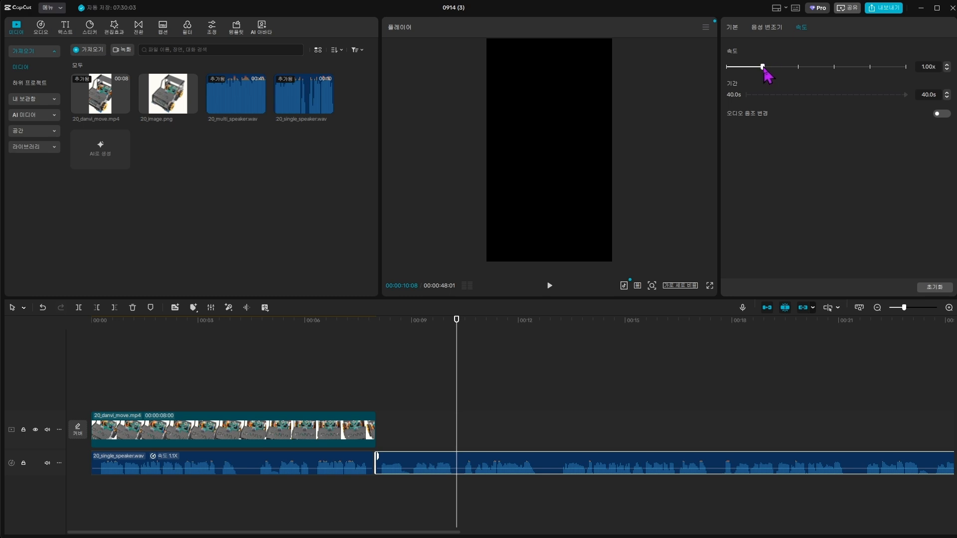
Set the 20_multi_speaker.wav clip's speed to 1.11x and listen to it
left_click_drag(765, 69, 767, 69)
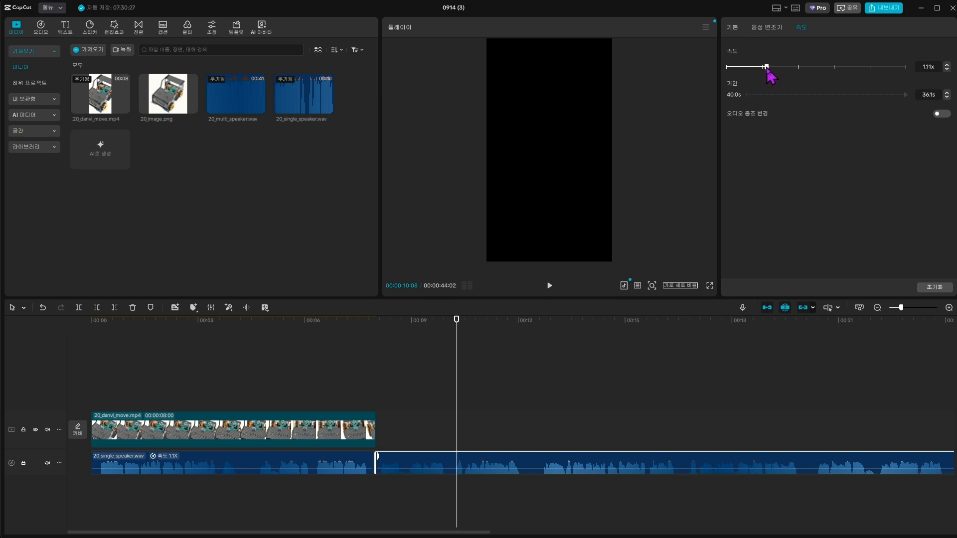
key("space")
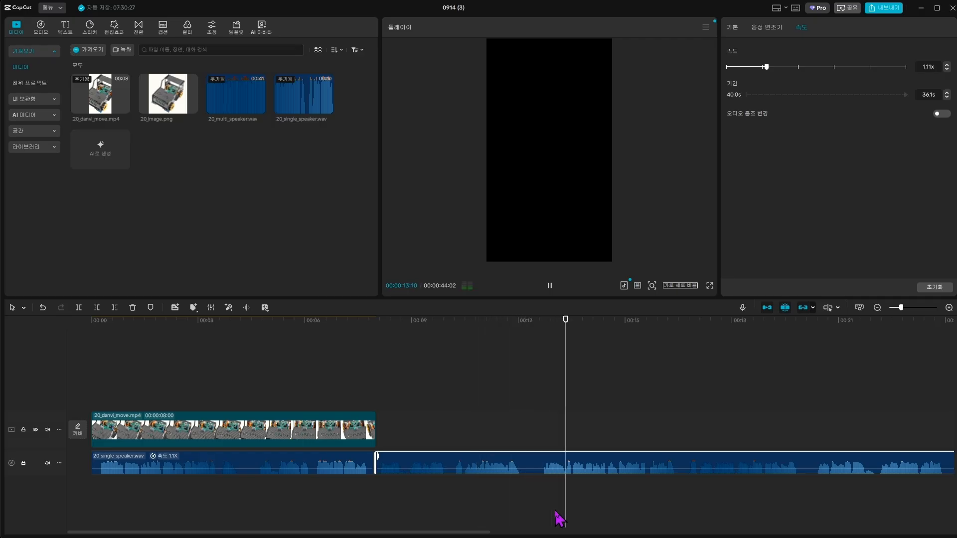
key("space")
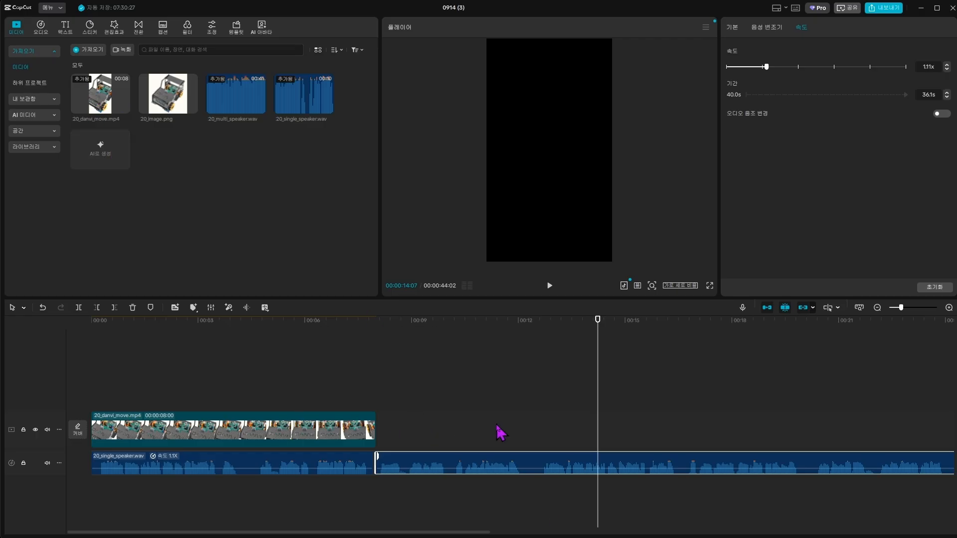
Add 20_image.png after the video clip on the main track and set its duration to 00:00:06:27
left_click_drag(185, 104, 376, 433)
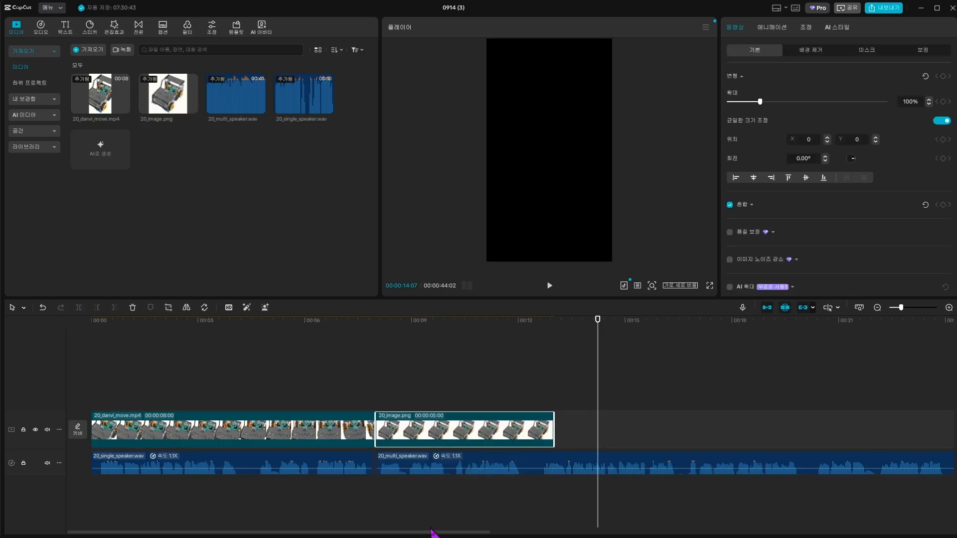
left_click_drag(554, 432, 832, 433)
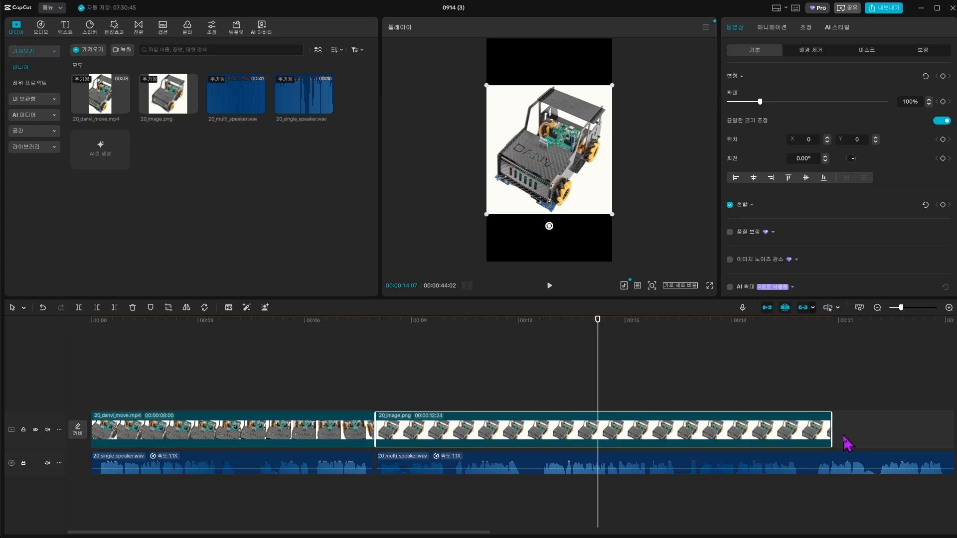
left_click_drag(832, 431, 622, 432)
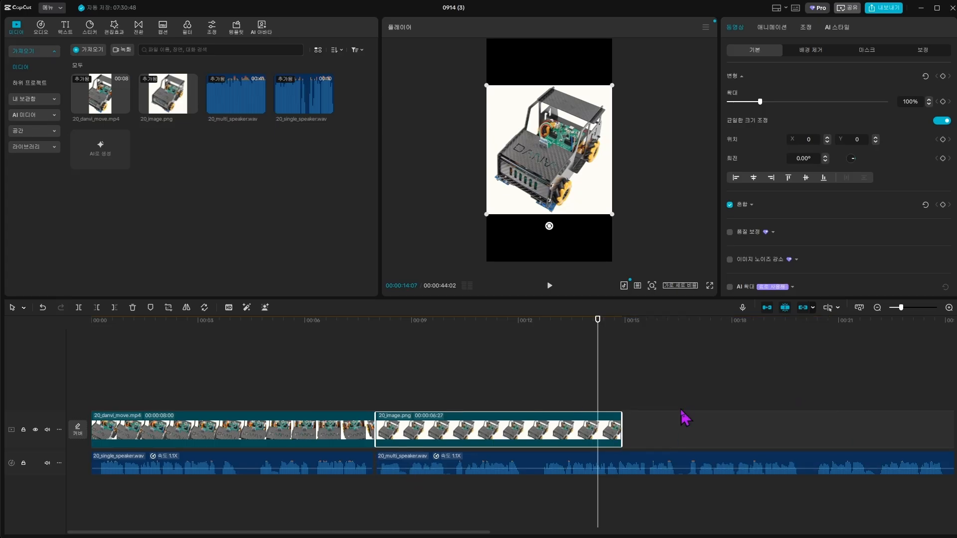
left_click_drag(478, 533, 402, 533)
Import the poster images 1.png, 2.png, 3.png and 4.png from the Downloads folder into the project media
left_click(94, 50)
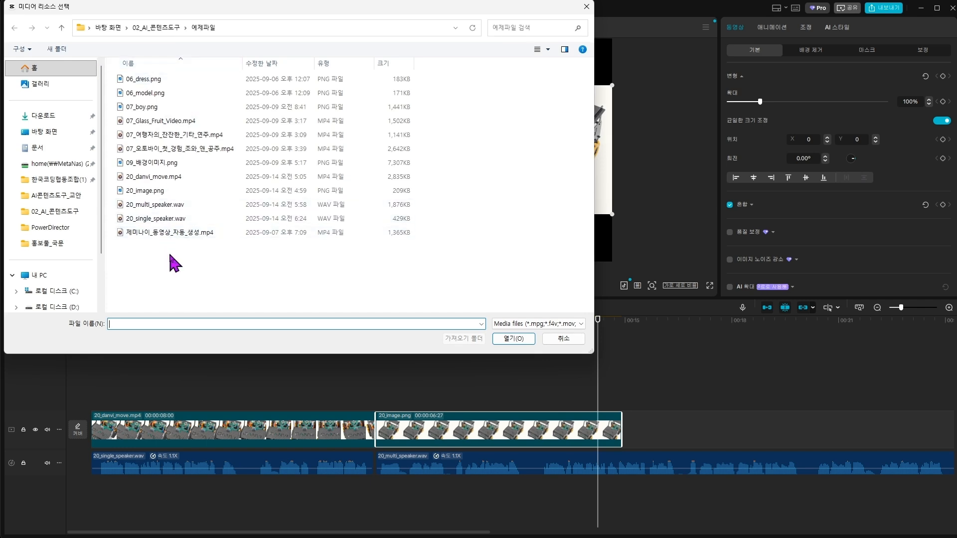
left_click(69, 116)
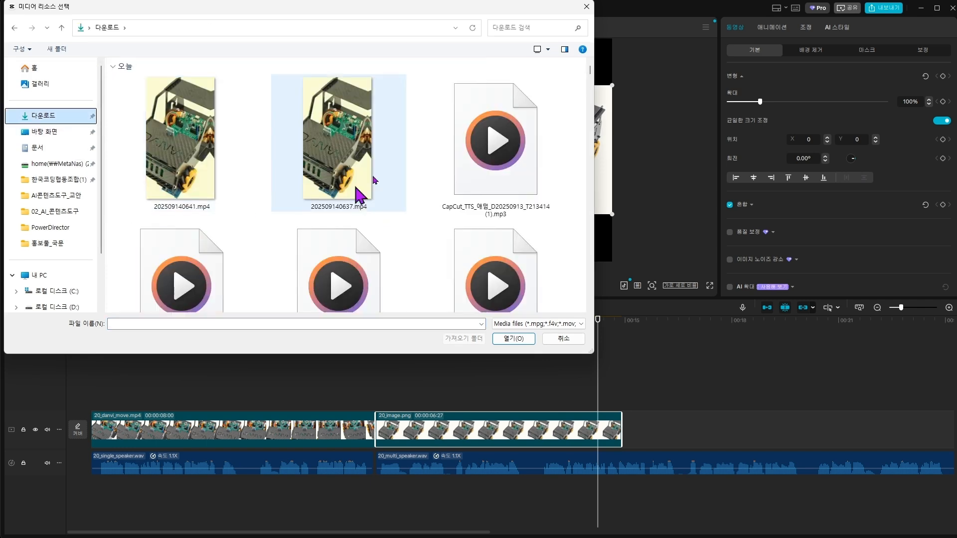
scroll(363, 204, "down", 5)
scroll(402, 212, "down", 3)
left_click(171, 231)
left_click(352, 255, "ctrl")
left_click(494, 239, "ctrl")
scroll(420, 160, "down", 3)
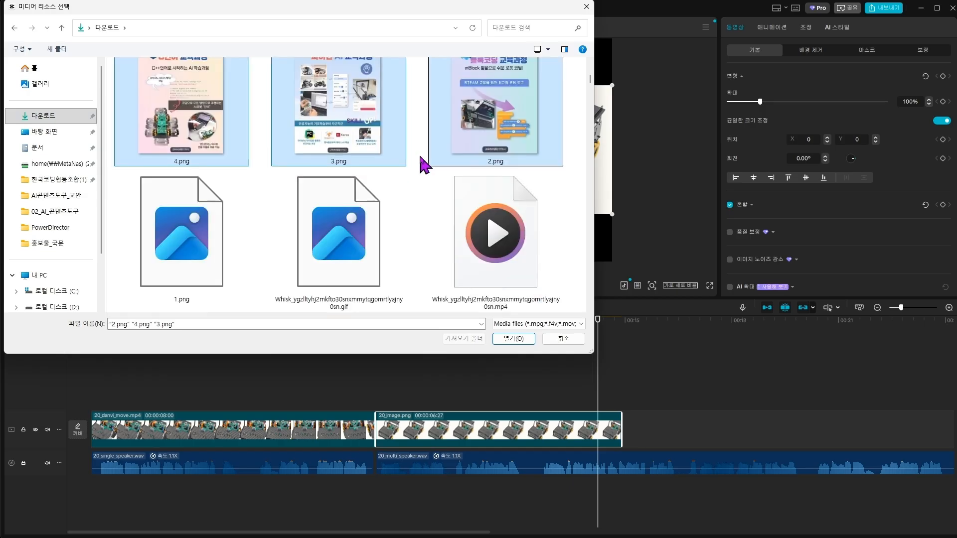
left_click(190, 229, "ctrl")
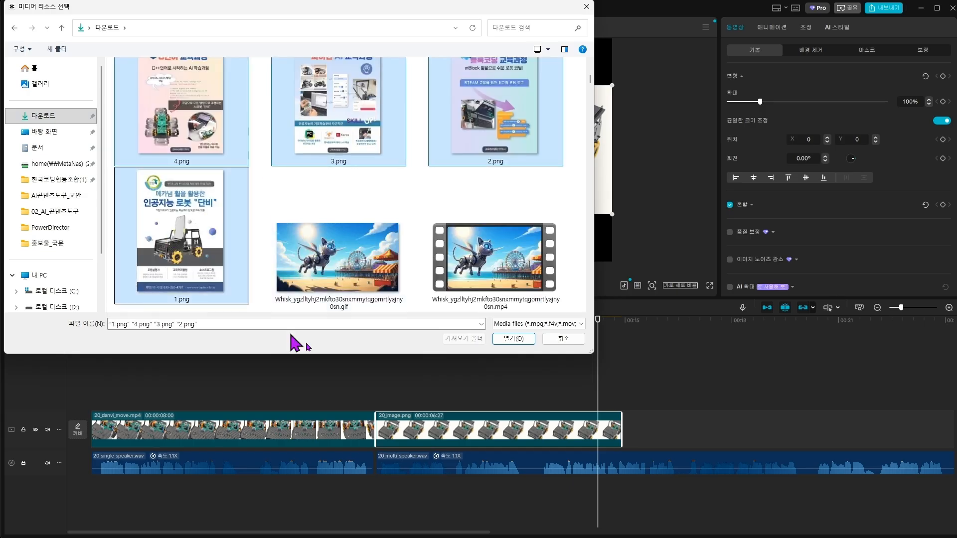
left_click(509, 338)
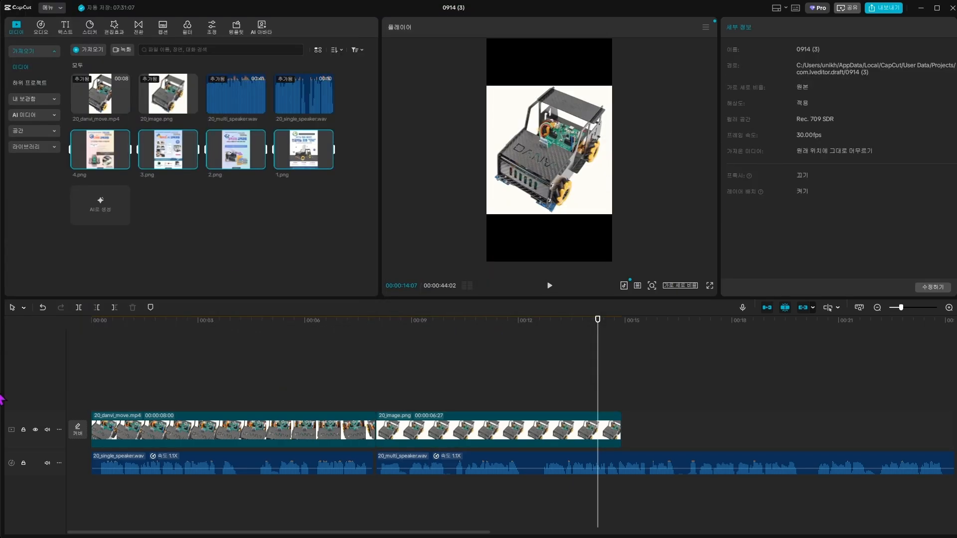
Append the four poster images after 20_image.png and lengthen them together so the last one ends with the narration
left_click_drag(172, 172, 623, 439)
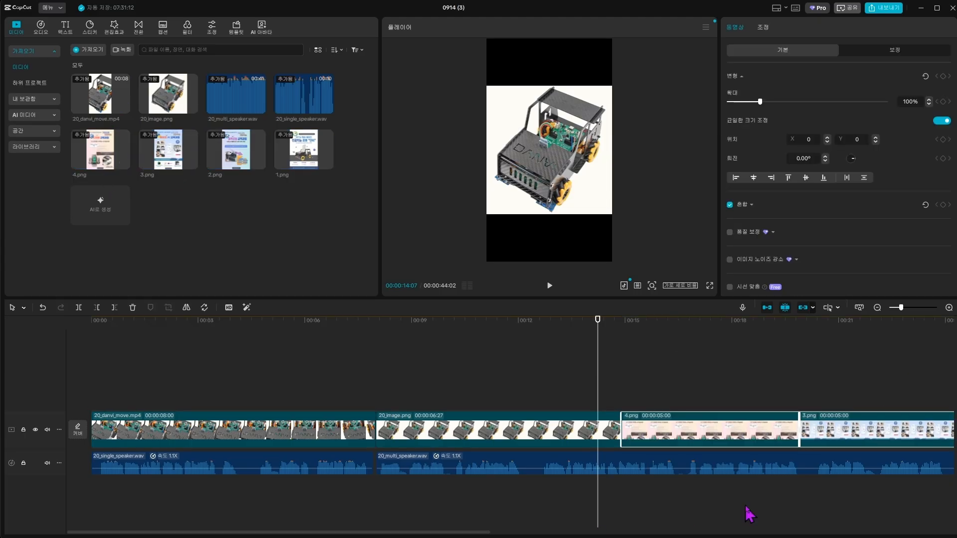
left_click_drag(498, 534, 885, 533)
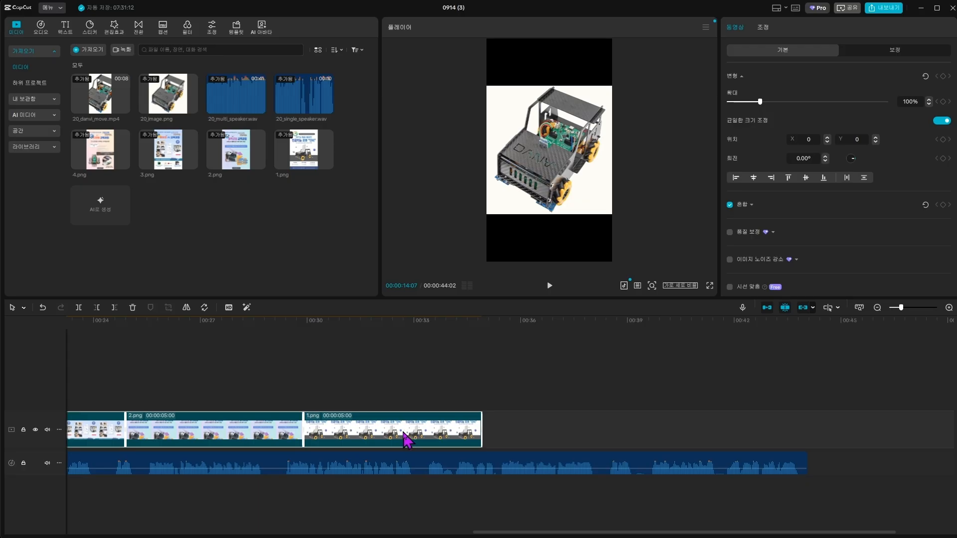
left_click_drag(481, 428, 573, 425)
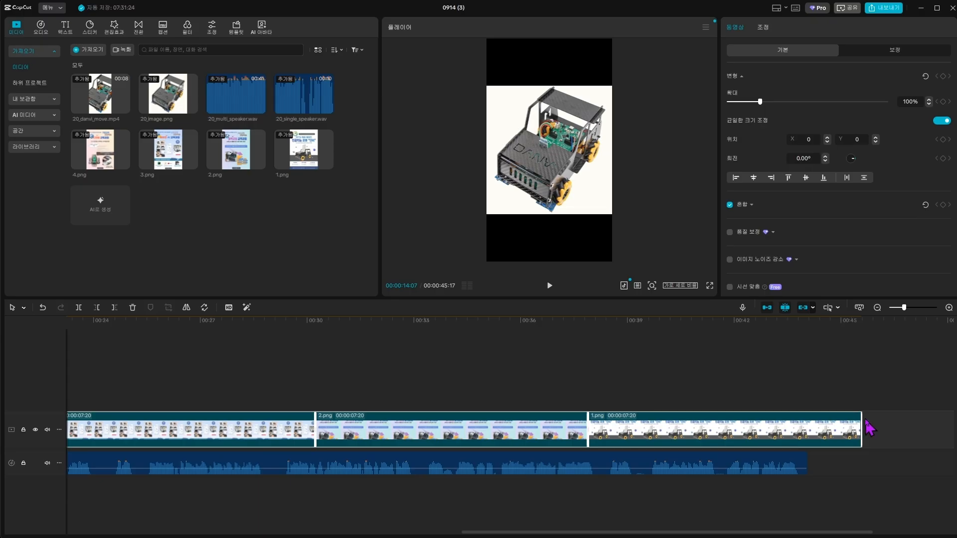
left_click_drag(863, 427, 808, 429)
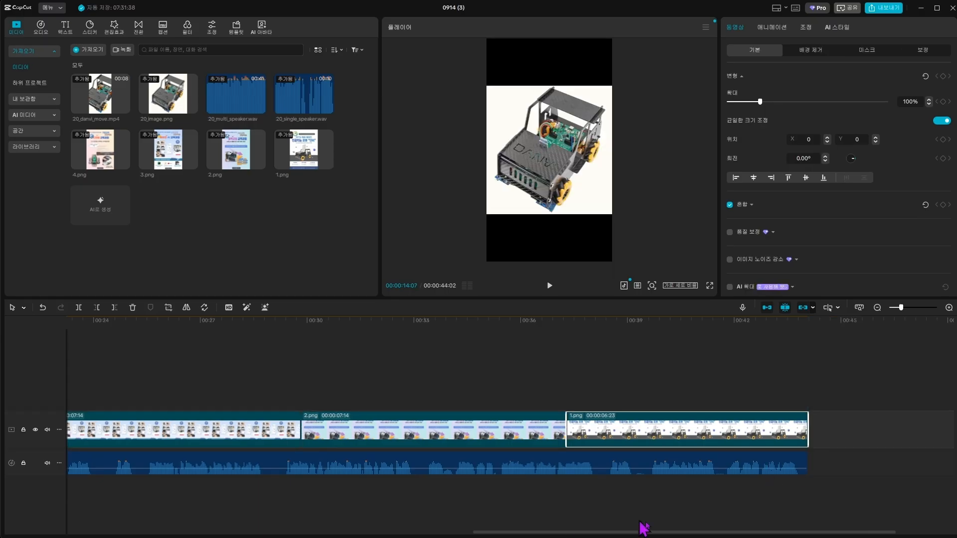
Play the timeline from about 16 seconds to check the poster images against the narration
left_click_drag(634, 532, 410, 532)
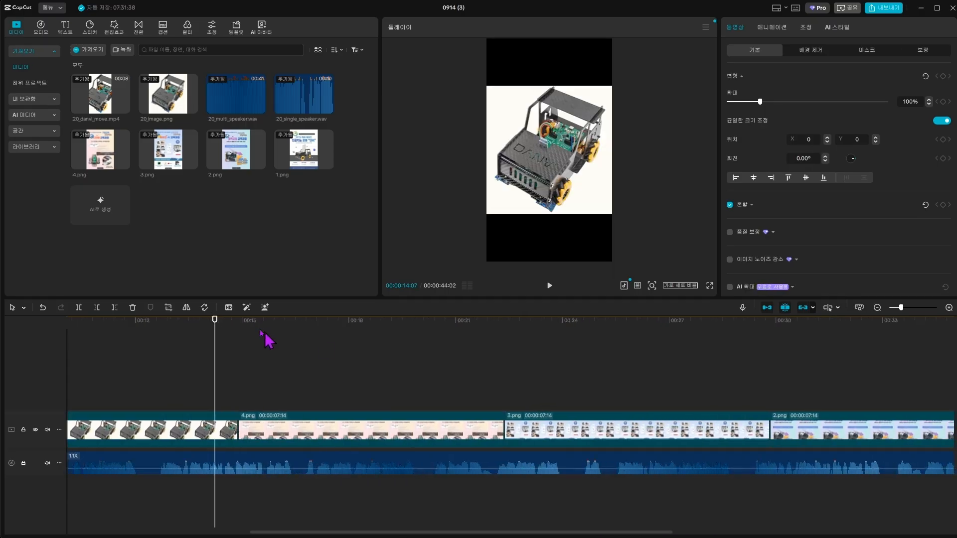
left_click(283, 320)
key("space")
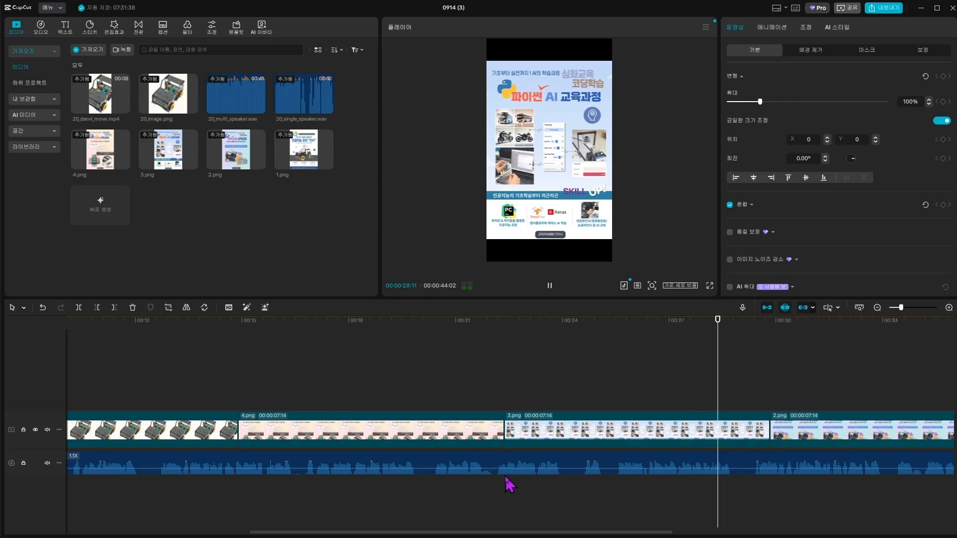
key("space")
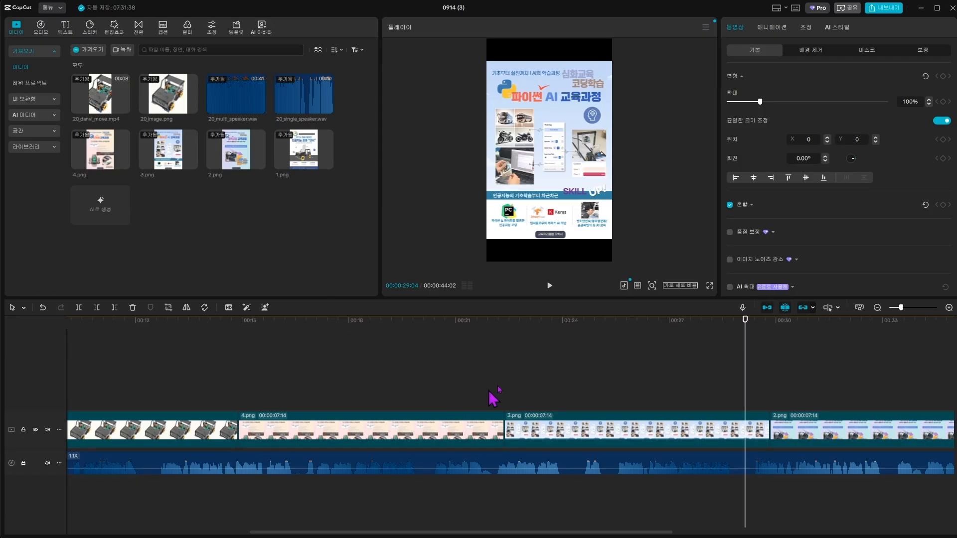
left_click_drag(260, 175, 441, 320)
Export the video as 0914 (3) in 1080P, H.264, mp4 at 30fps, open its output folder and close the export dialog
left_click(890, 11)
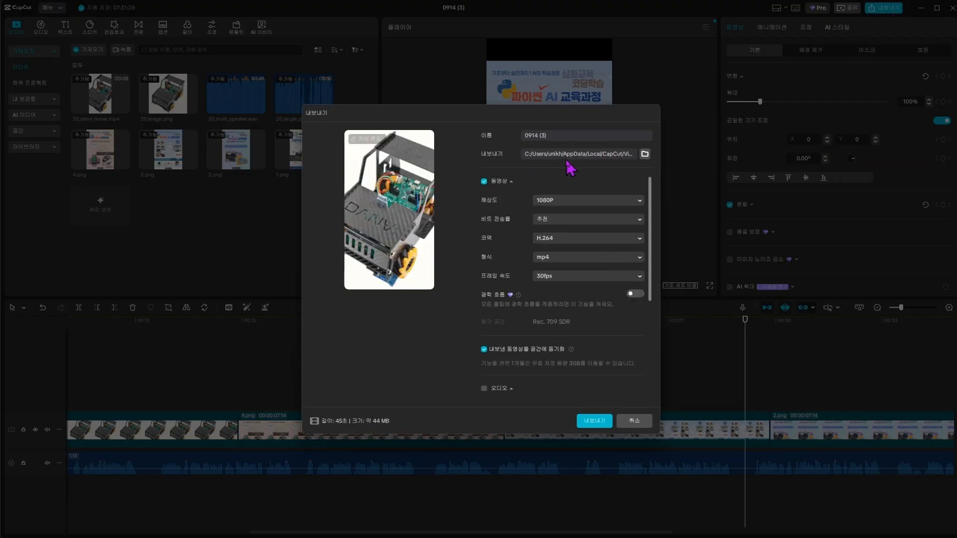
left_click(588, 424)
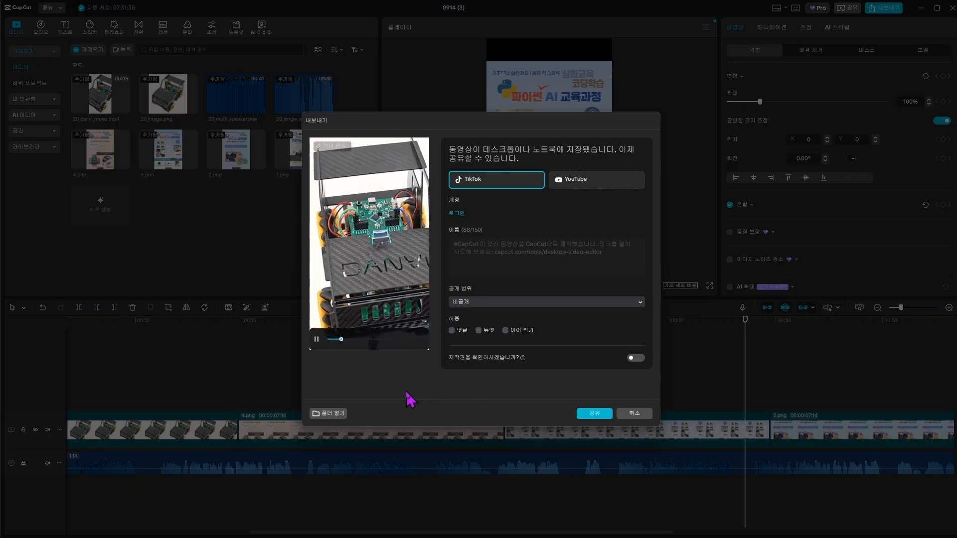
left_click(316, 341)
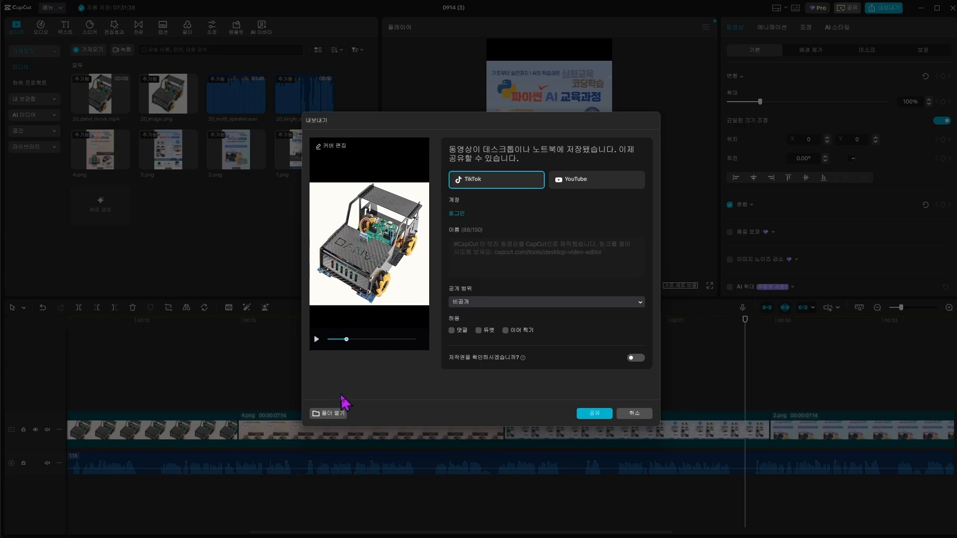
left_click(325, 416)
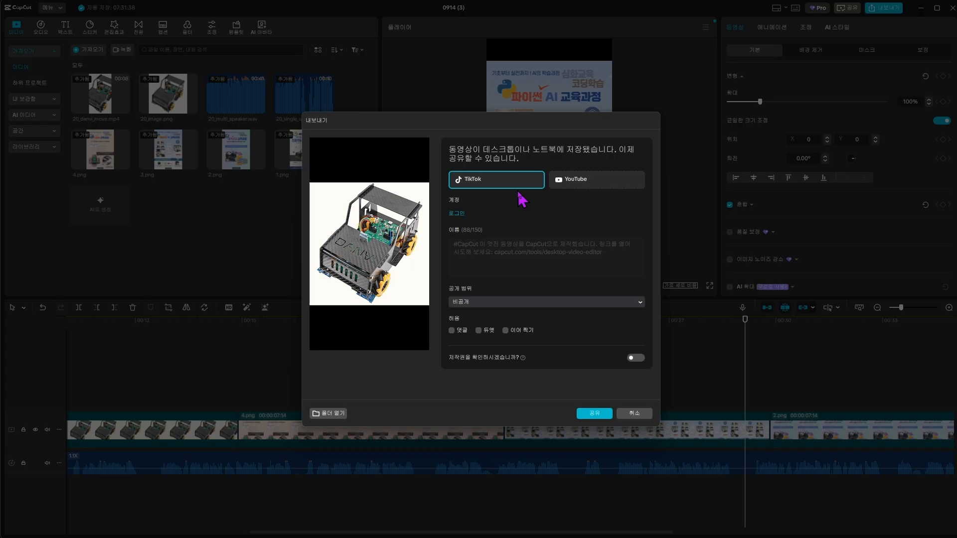
left_click(634, 413)
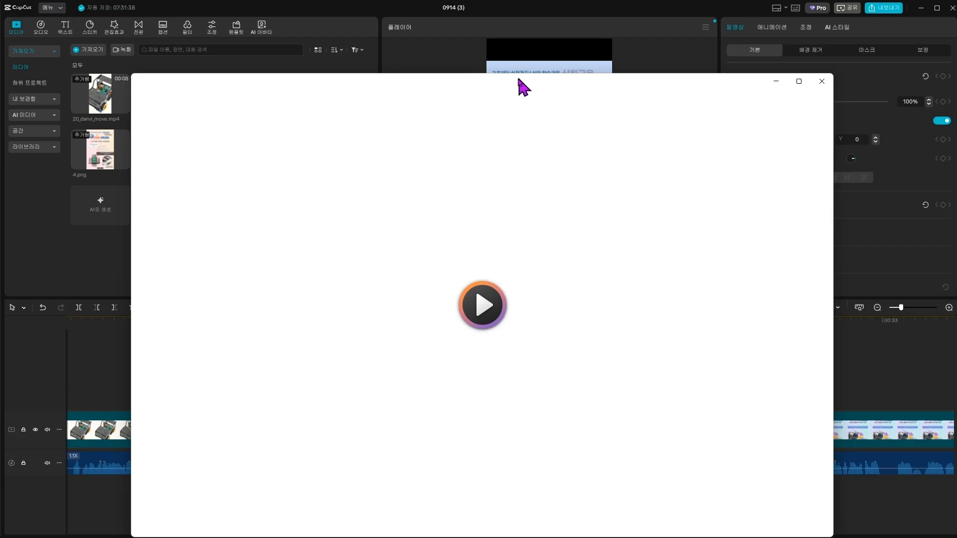
Review the exported 0914 (3) video in Media Player by jumping ahead through the poster sections, then minimize the player
left_click_drag(519, 85, 516, 51)
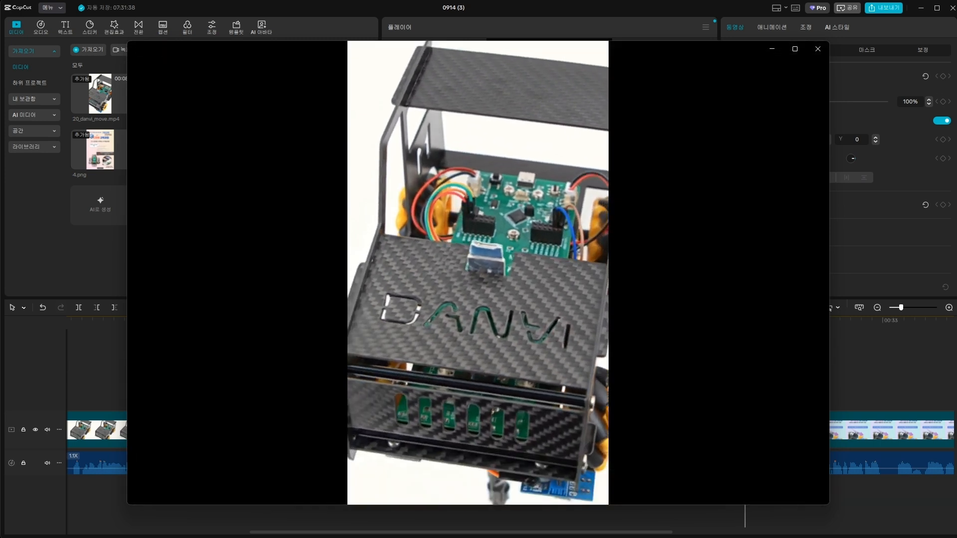
left_click(396, 455)
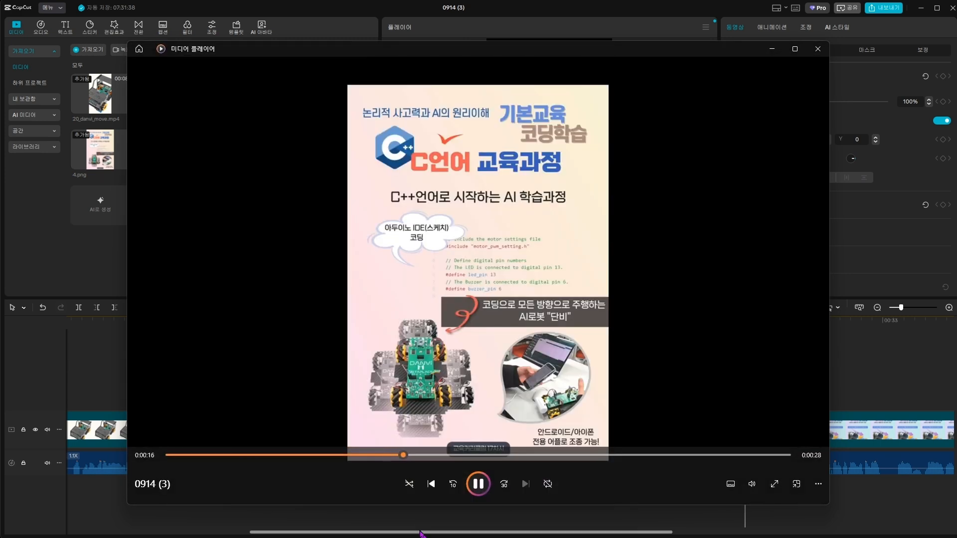
left_click(610, 455)
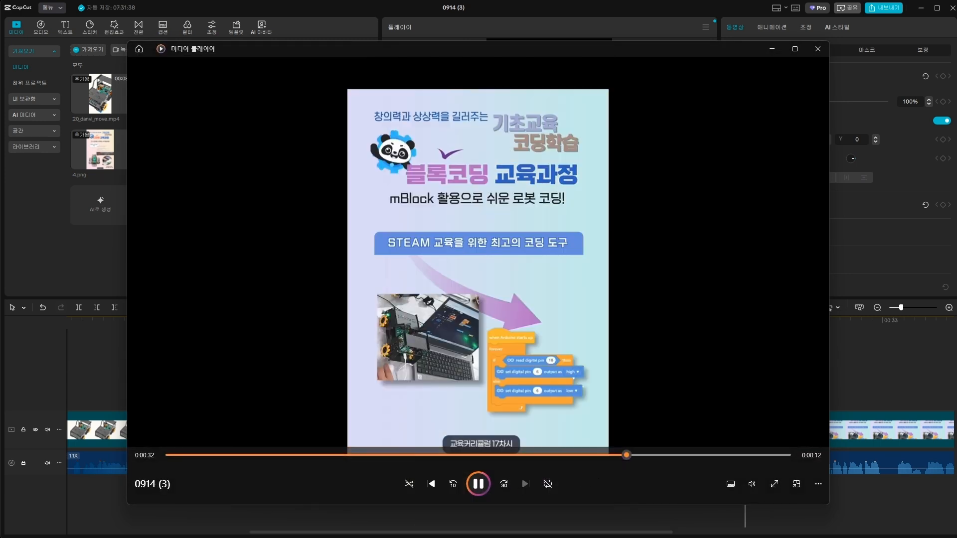
left_click(473, 486)
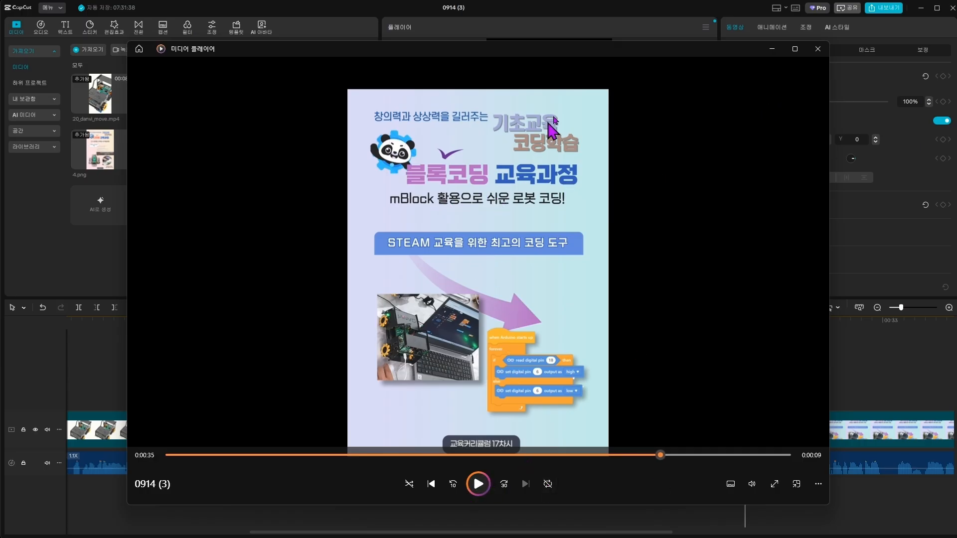
left_click(771, 50)
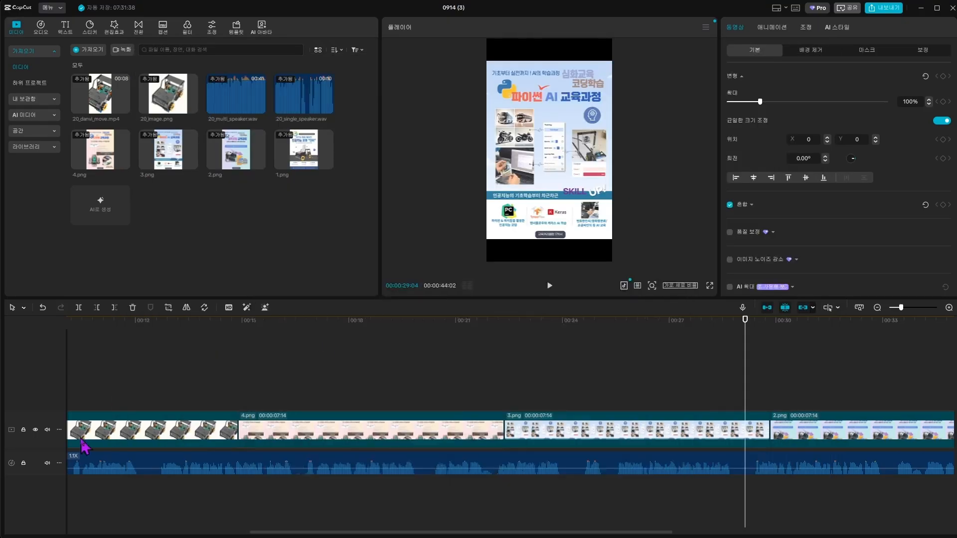